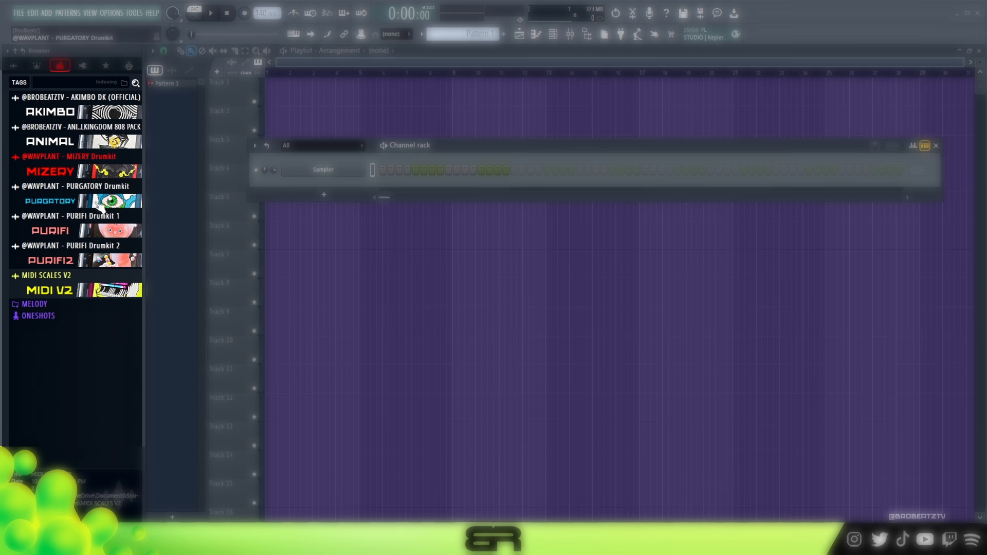
Expand the MELODY folder in the browser, look through its banner-decorated loop packs, and collapse it again.
left_click(75, 304)
scroll(82, 283, "down", 2)
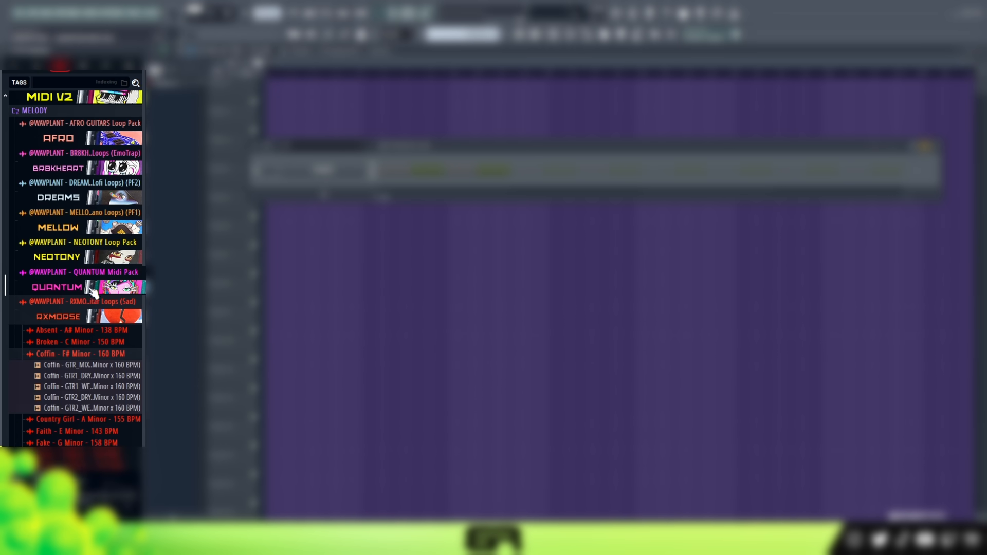
scroll(80, 298, "up", 5)
left_click(76, 307)
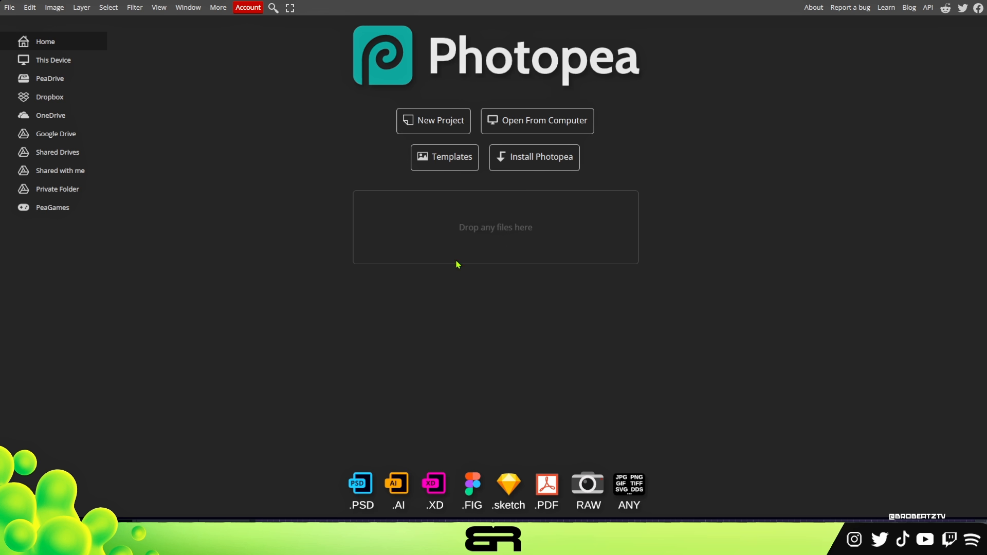
View the reference screenshot of the drumkit folder banners and minimize it.
left_click(431, 544)
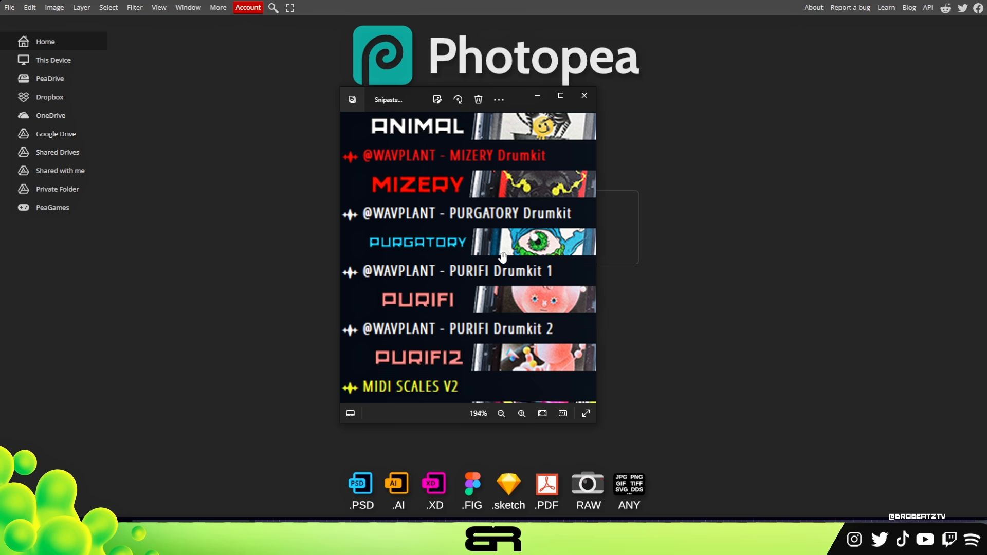
left_click(538, 97)
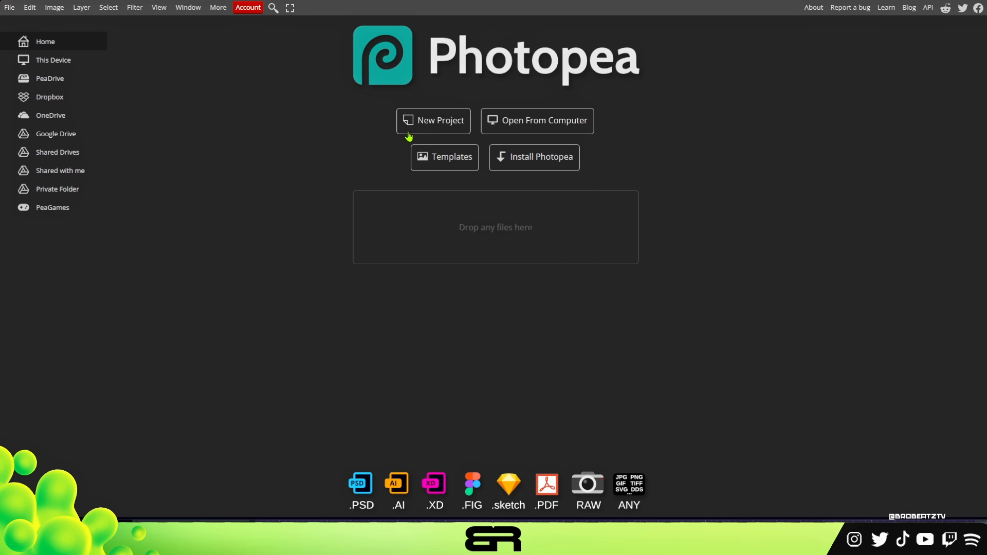
Start a new project and try the social size presets, ending on Twitter Header at 1500 x 500 px.
left_click(432, 126)
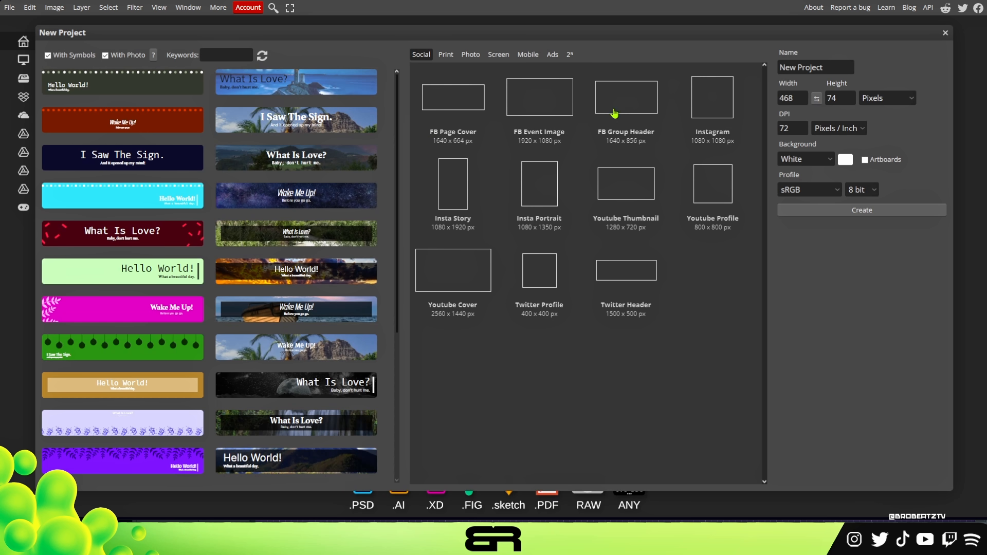
left_click(553, 100)
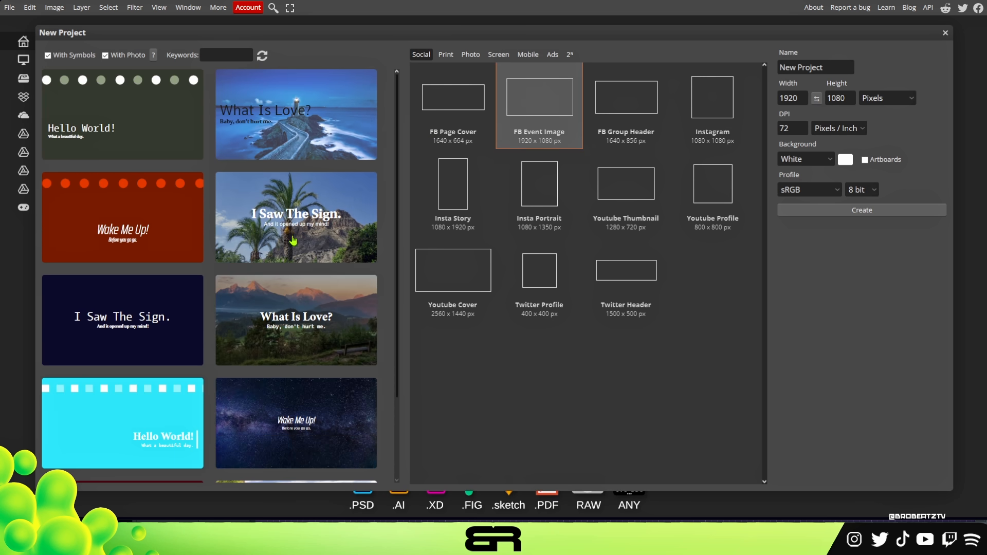
left_click(484, 277)
left_click(540, 269)
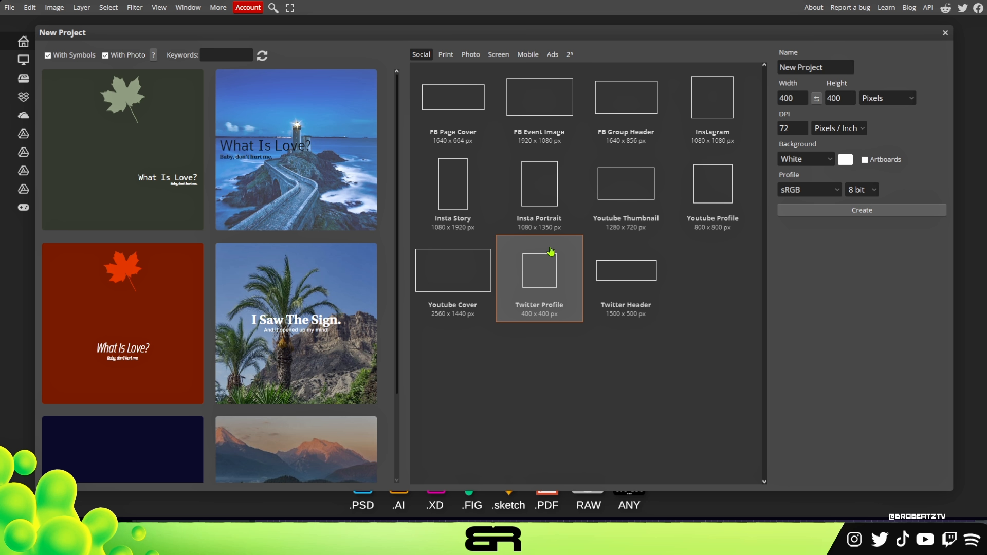
left_click(615, 276)
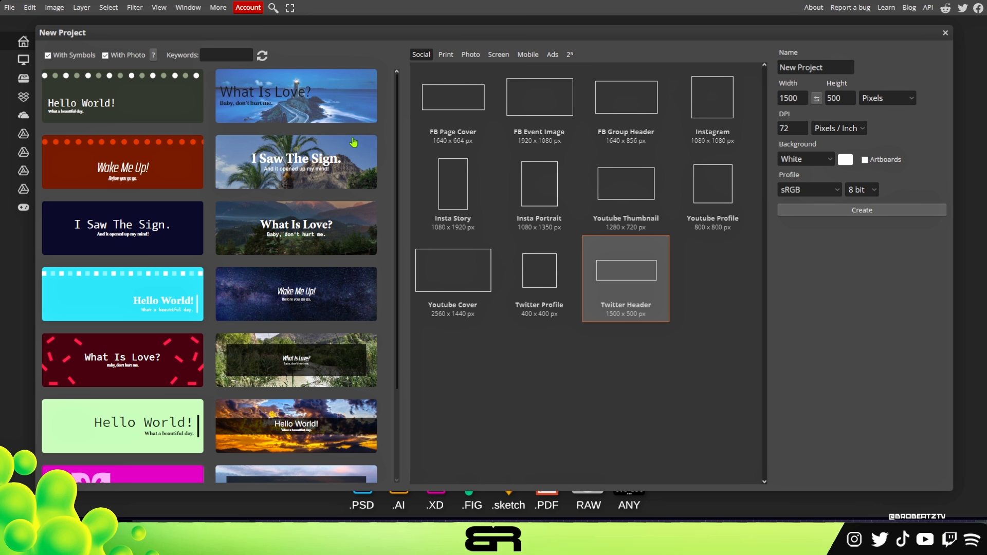
Set the new project's width to 468 and its height to 74 pixels.
double_click(797, 101)
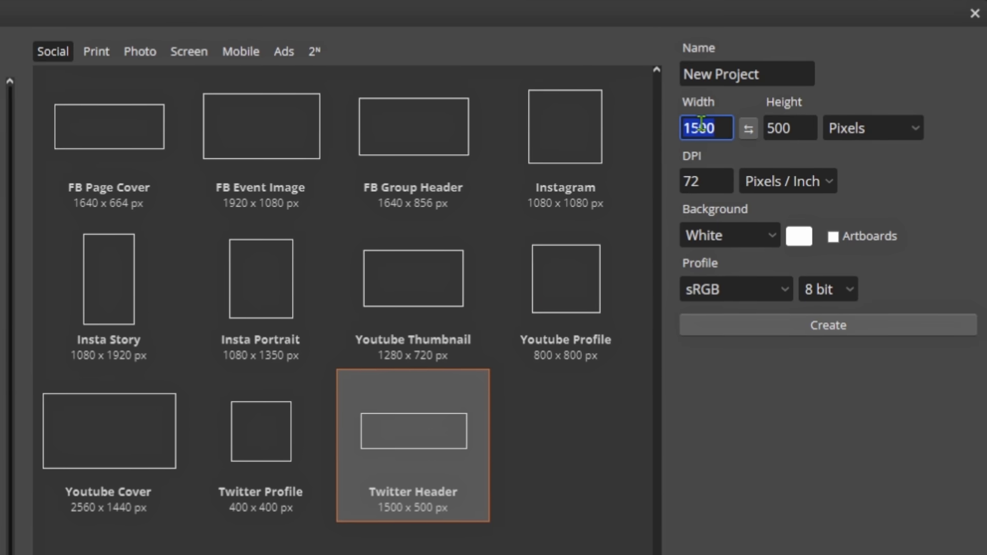
type("468")
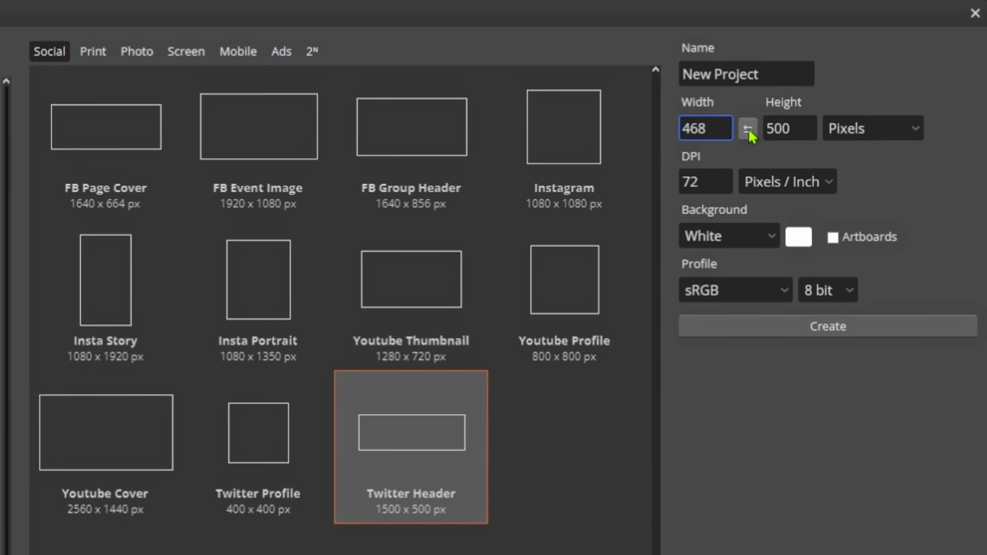
key("Tab")
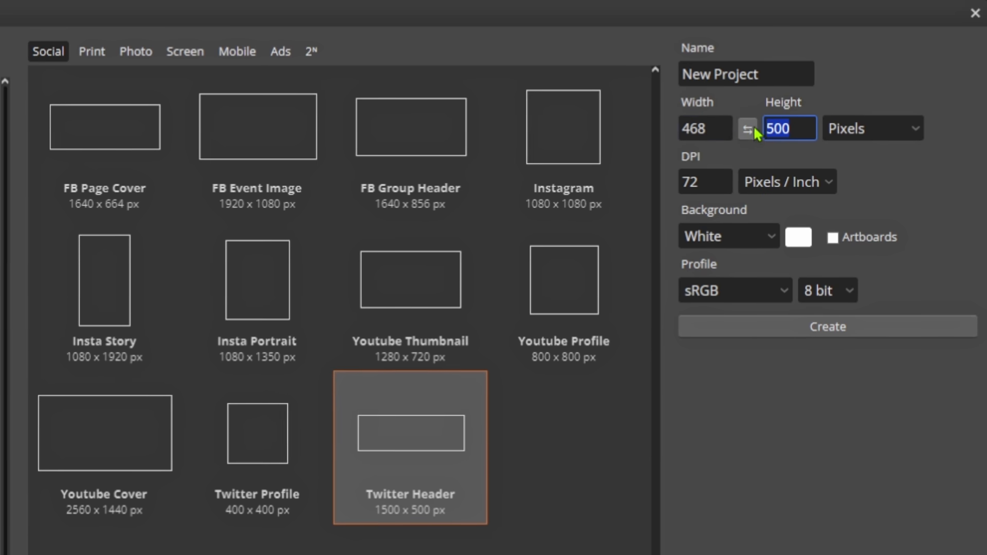
type("74")
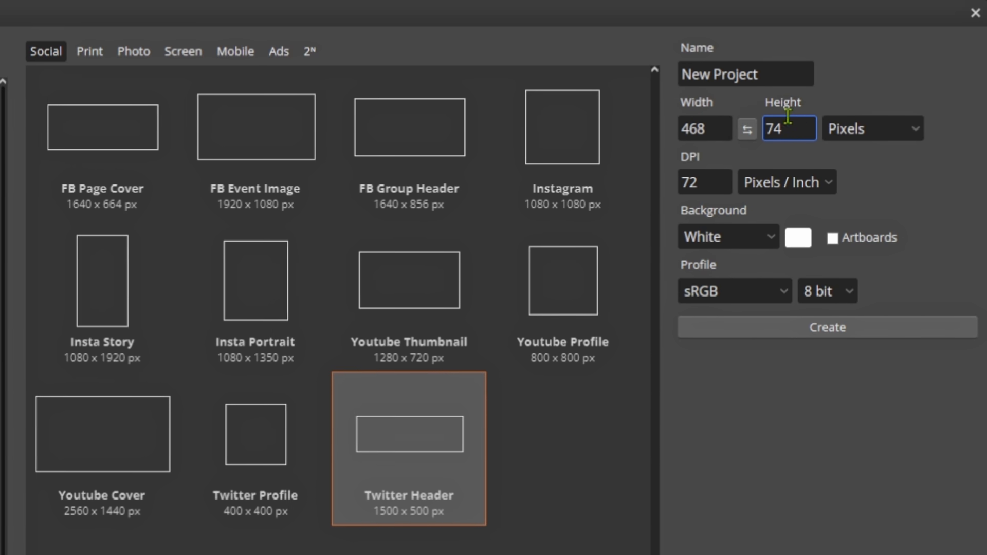
left_click(849, 92)
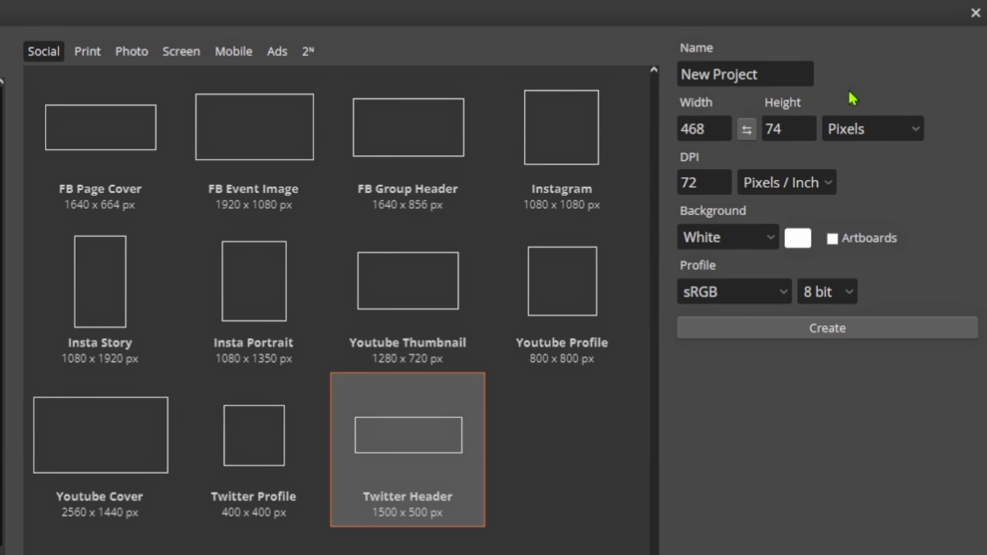
Check the reference screenshot and halve the project size to 234 by 37 pixels.
left_click(702, 128)
left_click_drag(702, 129, 670, 128)
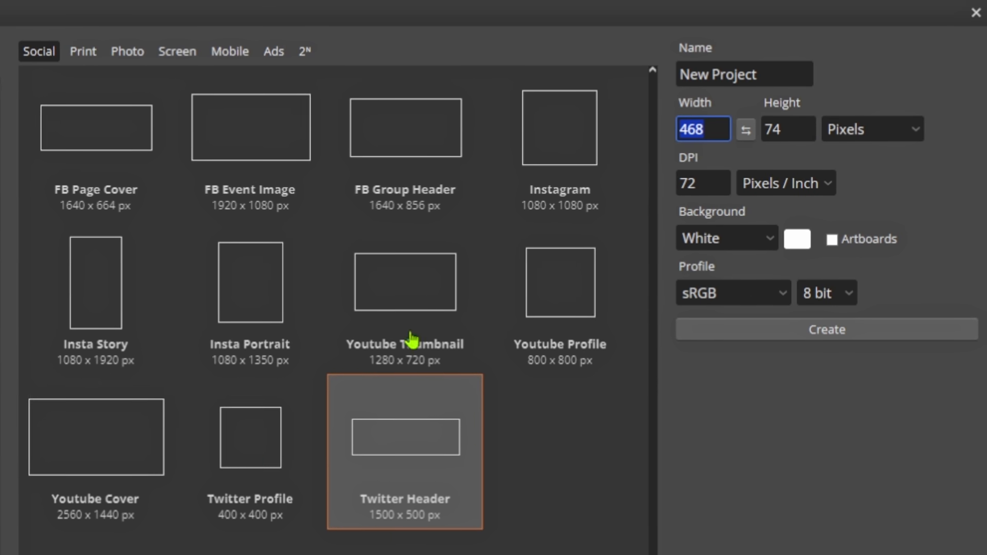
key("alt+Tab")
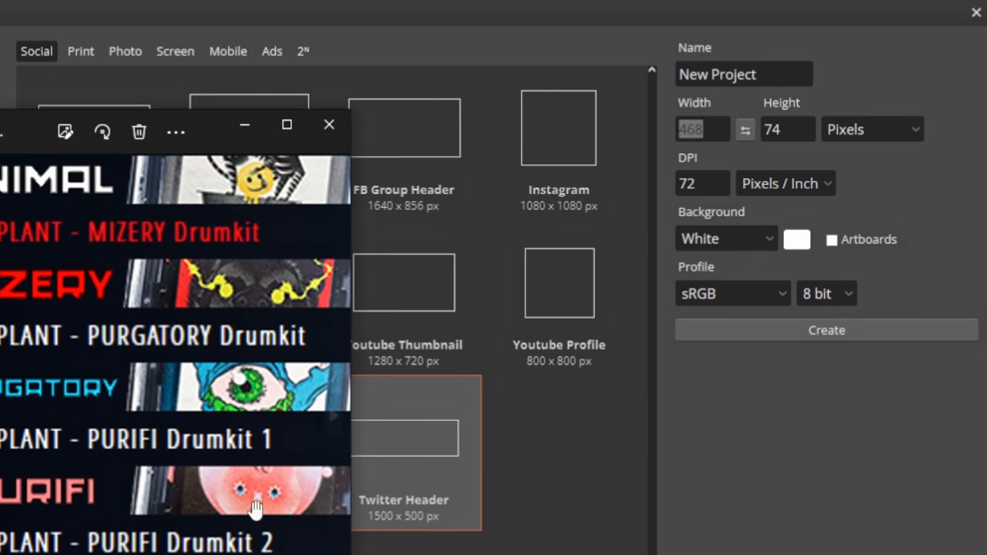
key("alt+Tab")
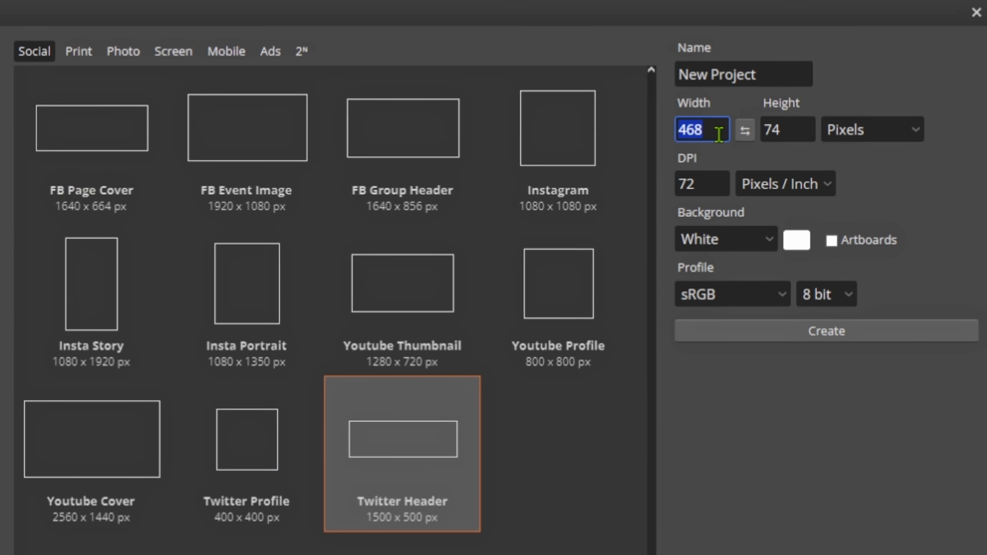
type("234")
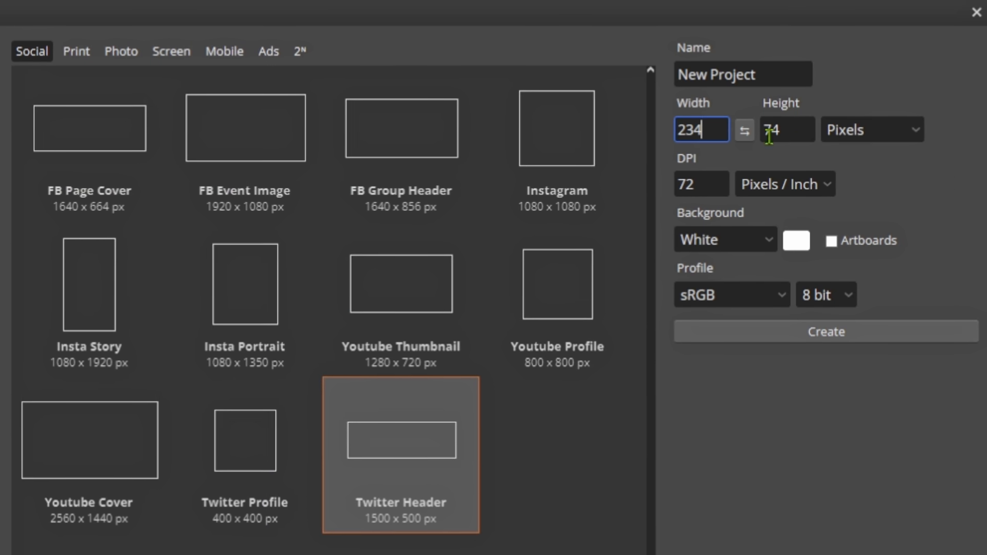
left_click(779, 126)
type("37")
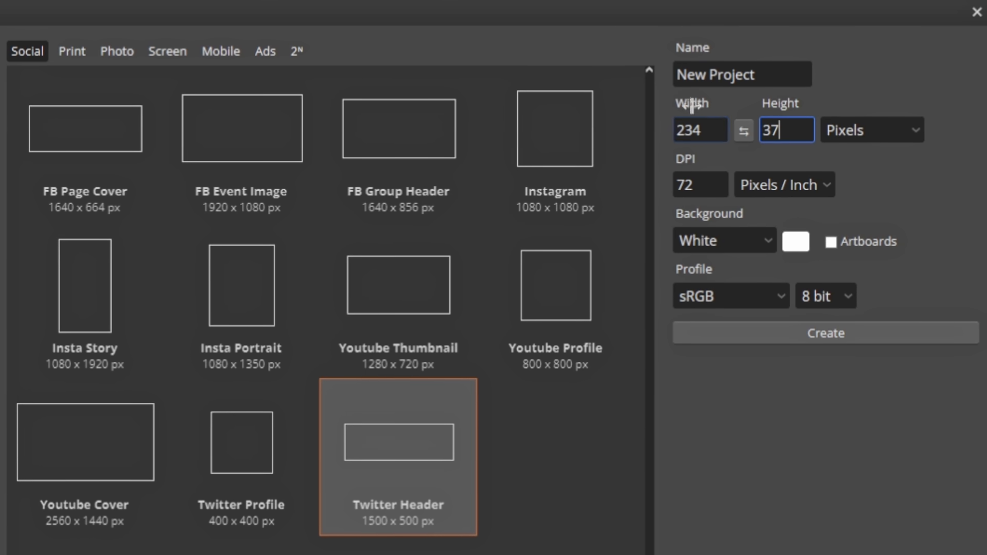
Examine the banners in the reference screenshot at a smaller zoom and return to the project setup.
left_click(870, 101)
left_click(699, 126)
left_click(675, 107)
left_click(710, 108)
left_click(727, 104)
key("alt+Tab")
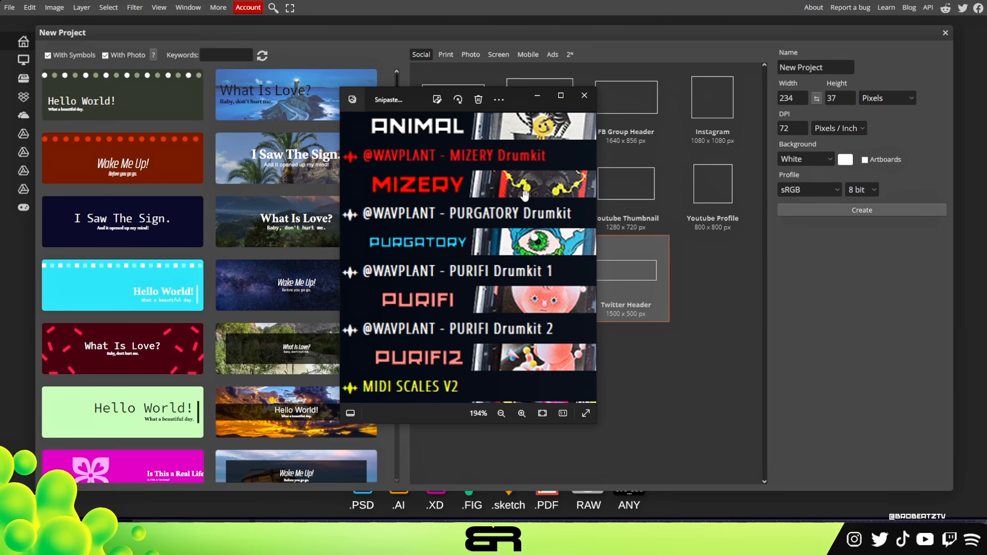
scroll(543, 167, "down", 4)
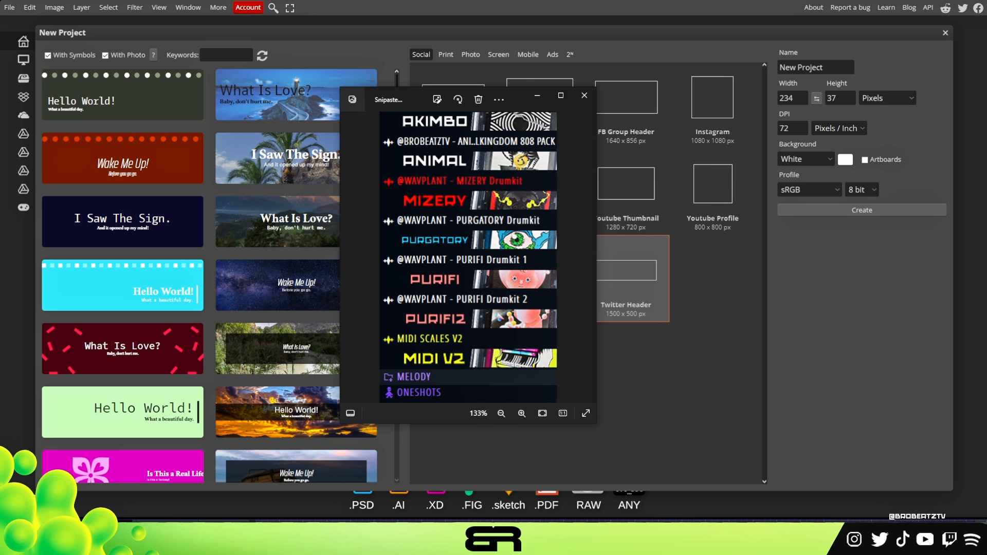
key("Escape")
Set the project size to 468 by 74 pixels and create the project with a white background.
left_click(828, 102)
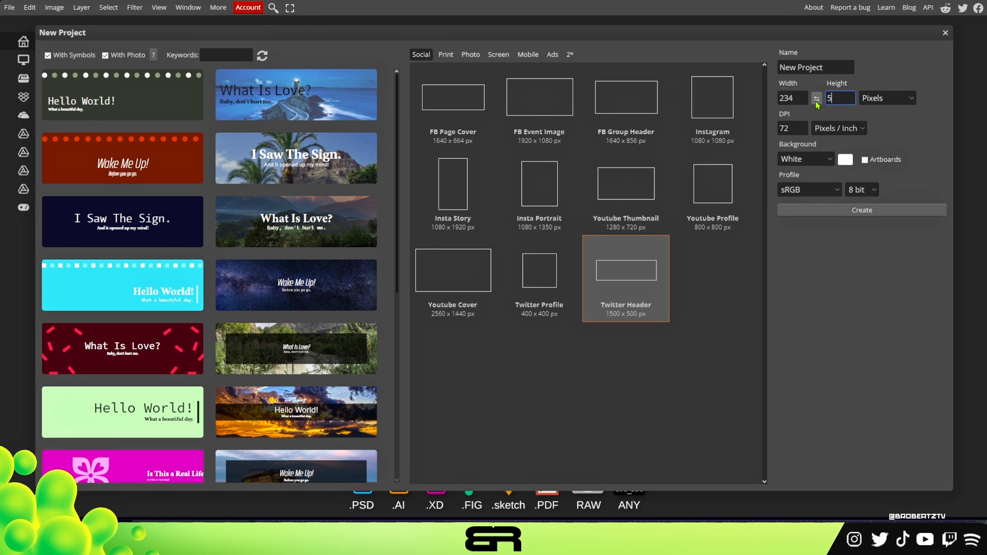
type("1")
left_click(787, 99)
type("46")
left_click(827, 99)
type("74")
left_click(856, 210)
Resize the image to 200 percent in width and height, keeping its proportions linked.
scroll(383, 283, "up", 4)
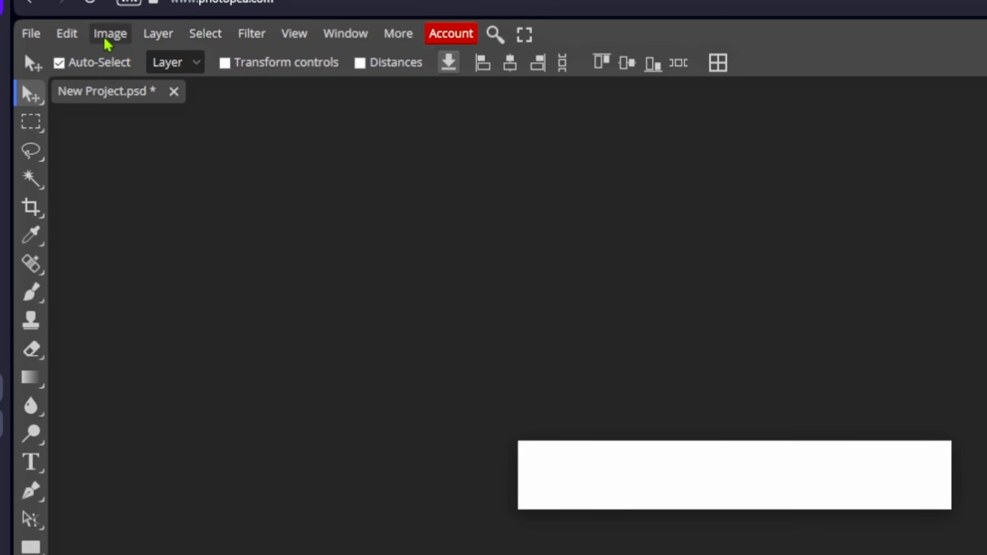
left_click(109, 42)
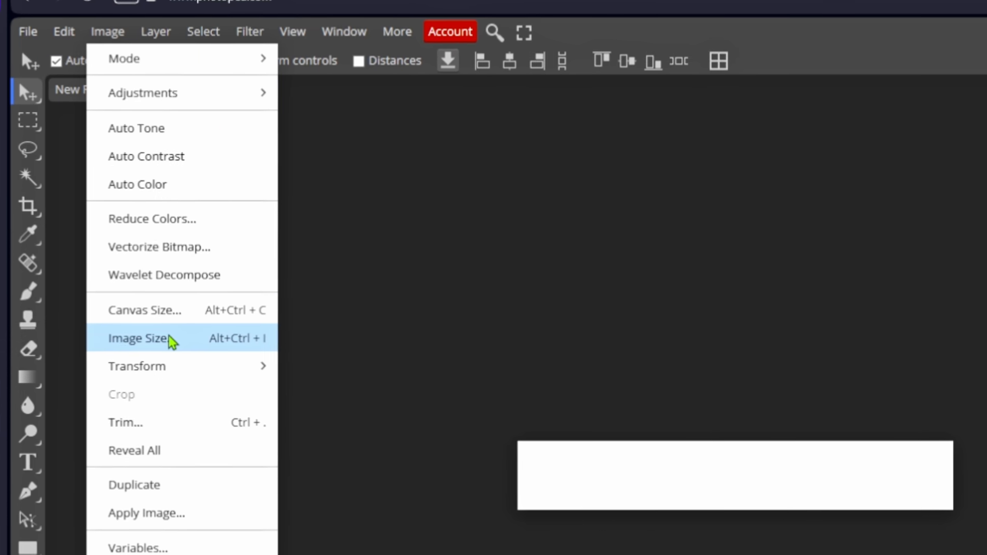
left_click(171, 340)
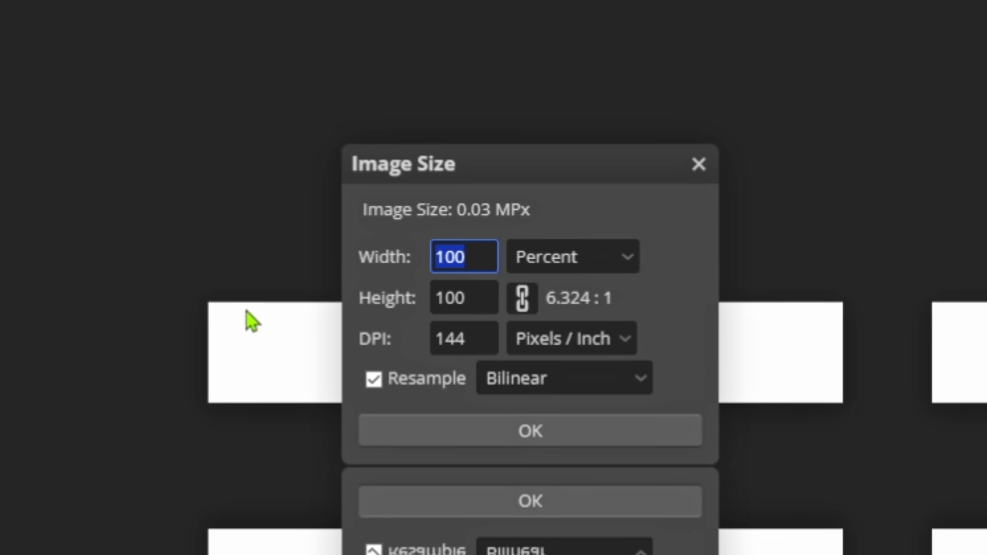
left_click(629, 258)
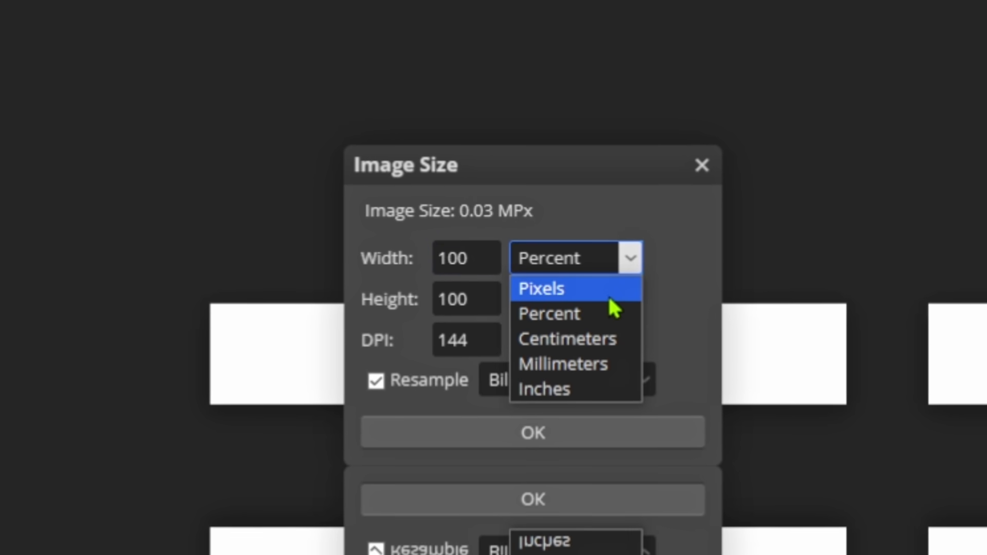
left_click(609, 291)
left_click(630, 260)
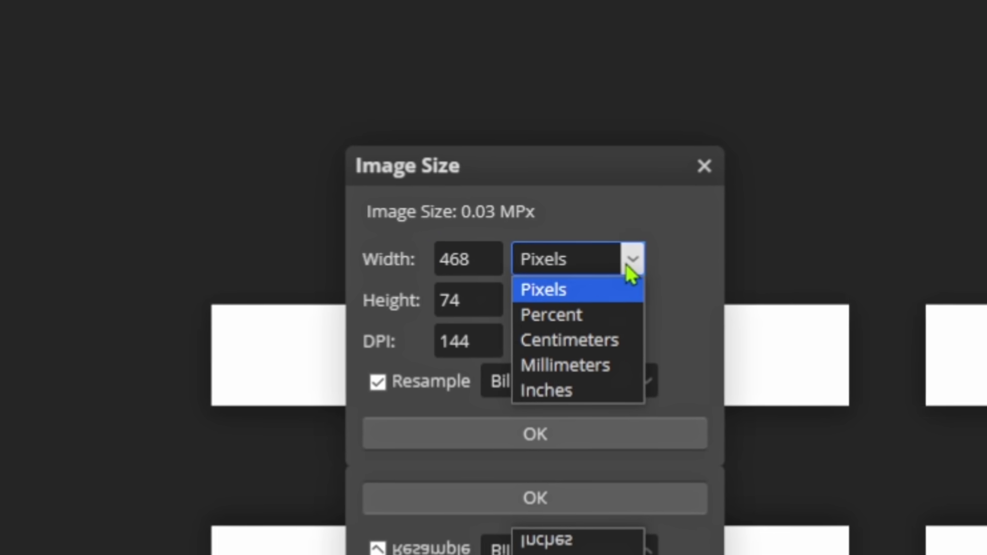
left_click(587, 316)
double_click(454, 260)
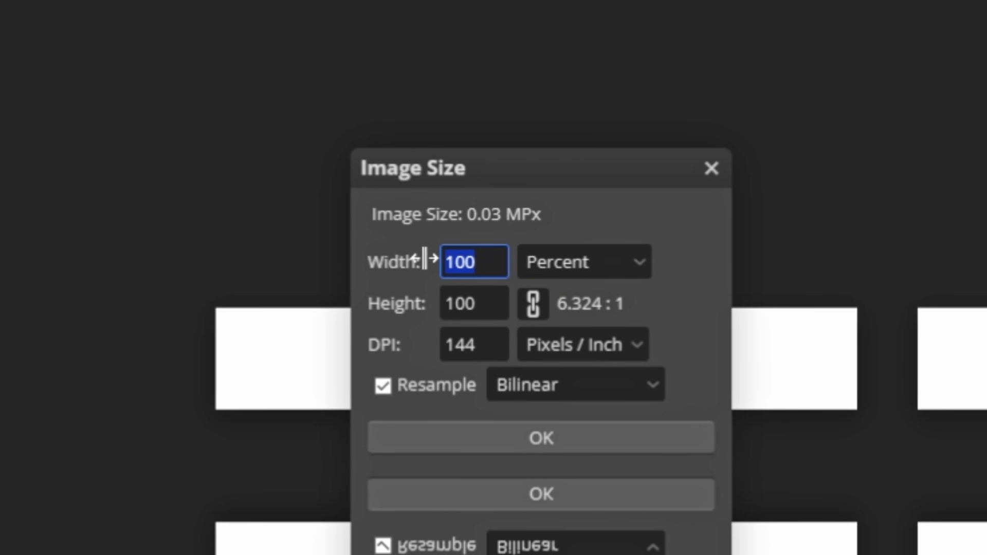
type("200")
key("Return")
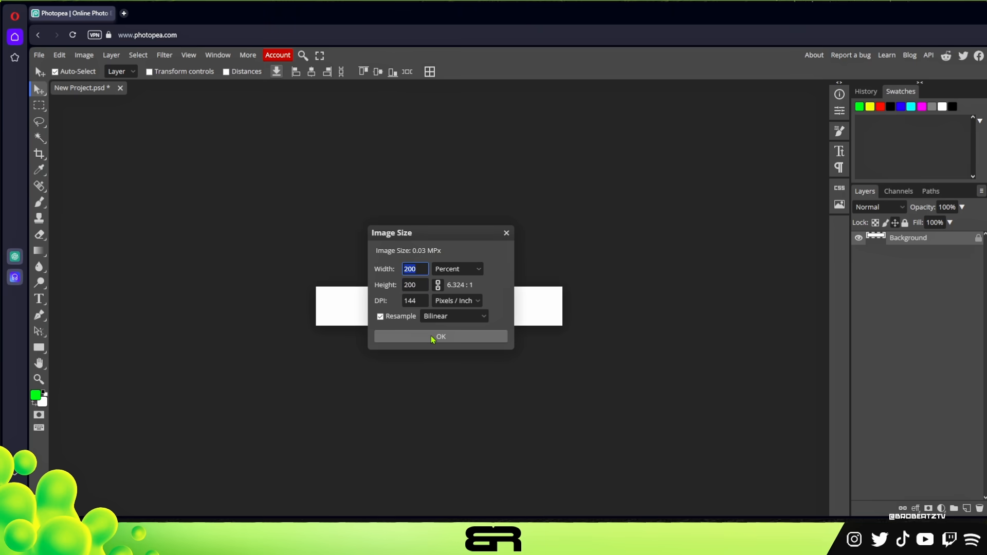
left_click(432, 337)
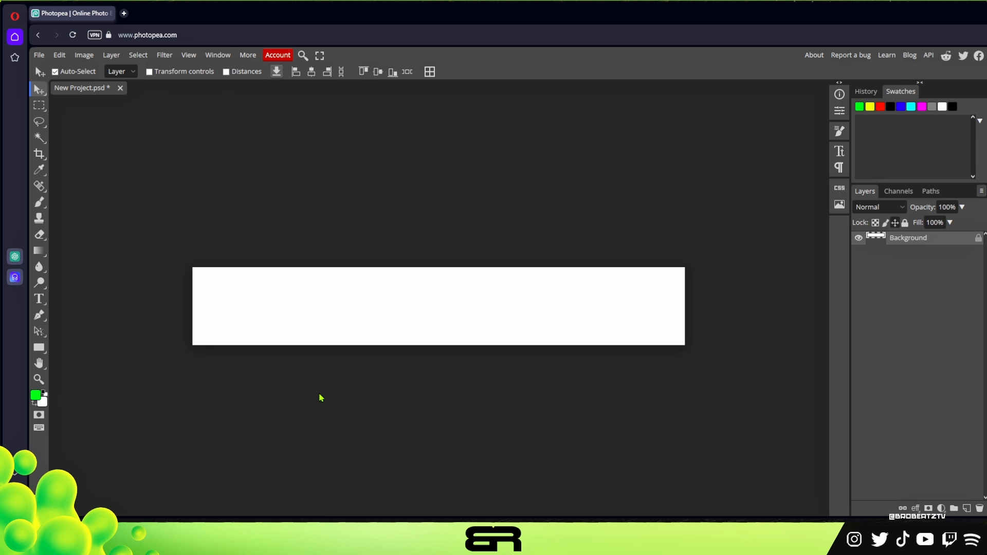
Place the white-haired anime character image on the banner canvas.
left_click_drag(405, 431, 503, 317)
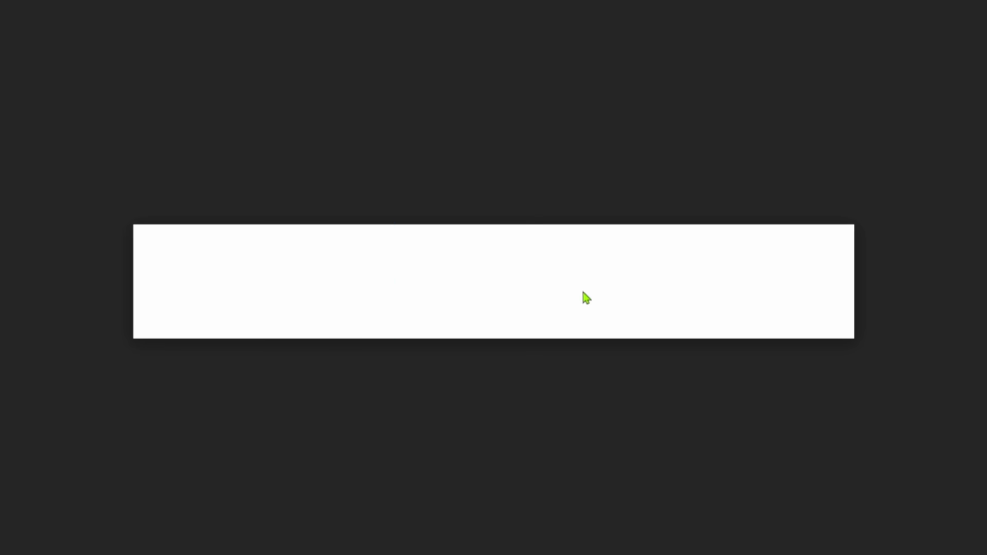
left_click_drag(551, 288, 606, 278)
key("Return")
key("Delete")
left_click_drag(505, 300, 511, 335)
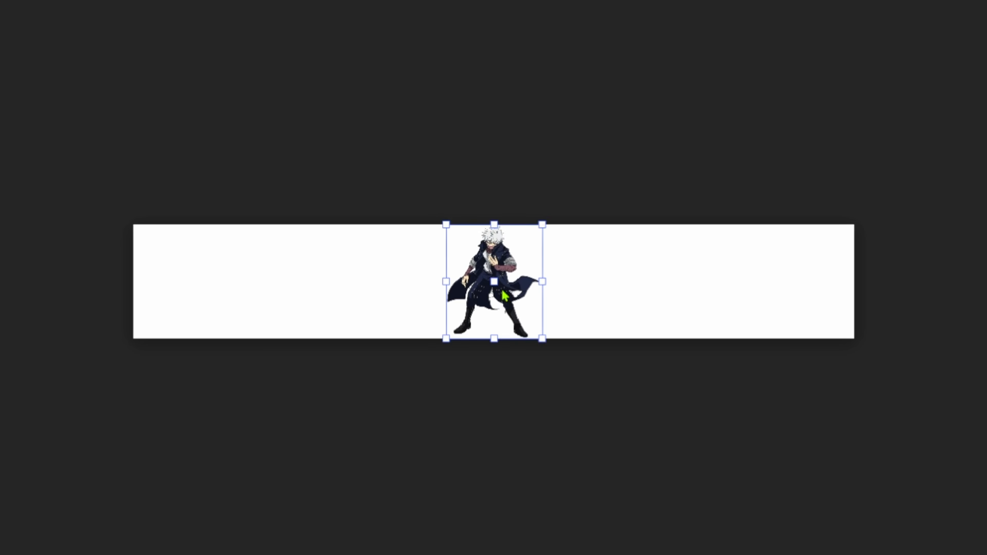
Enlarge the character image and position its head and shoulders near the right end of the banner.
left_click_drag(544, 338, 788, 536)
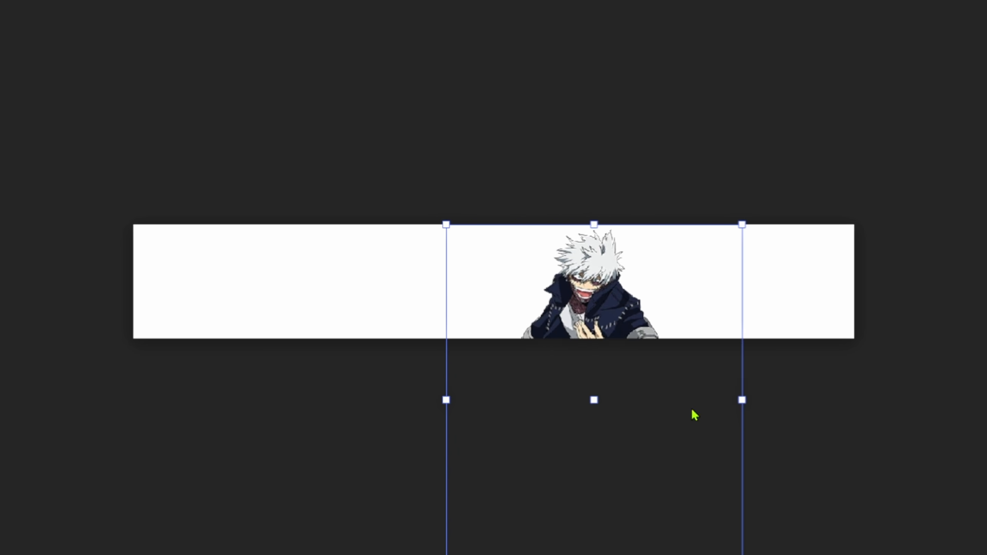
left_click_drag(592, 324, 612, 320)
left_click_drag(614, 220, 614, 0)
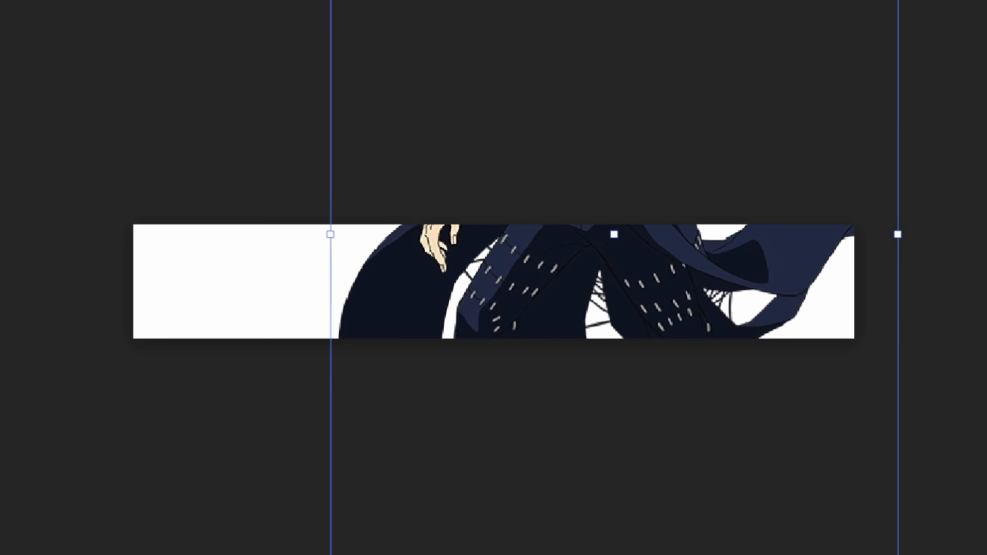
left_click_drag(655, 192, 680, 285)
left_click_drag(625, 157, 712, 293)
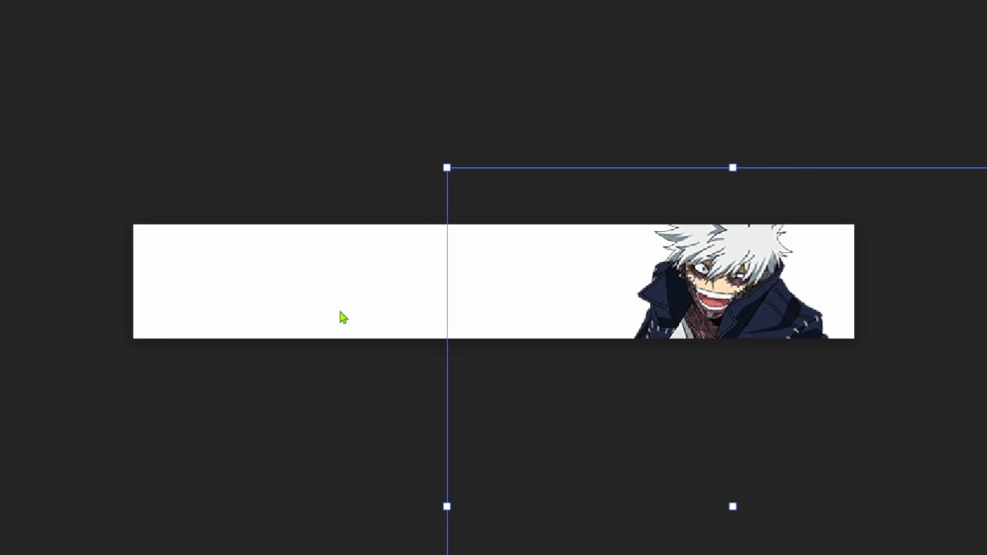
key("Return")
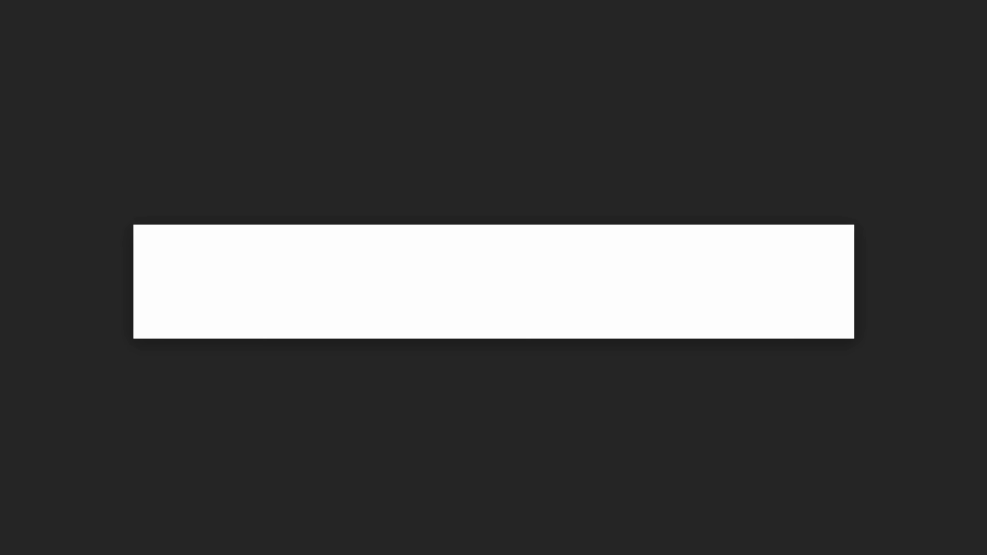
Place the Mario image on the banner, enlarge it to about 209 percent, and position his face near the banner's right end.
left_click_drag(0, 288, 612, 288)
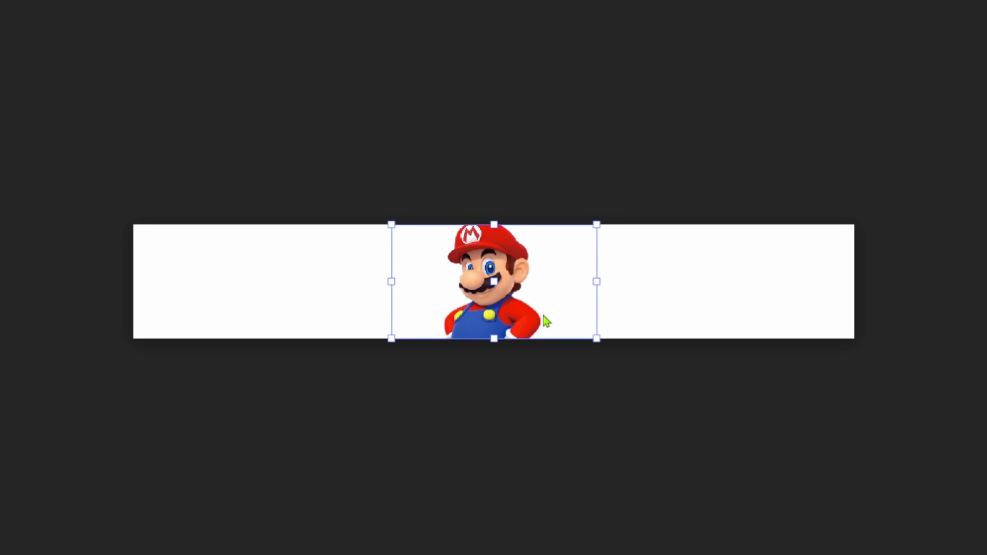
left_click_drag(587, 337, 641, 438)
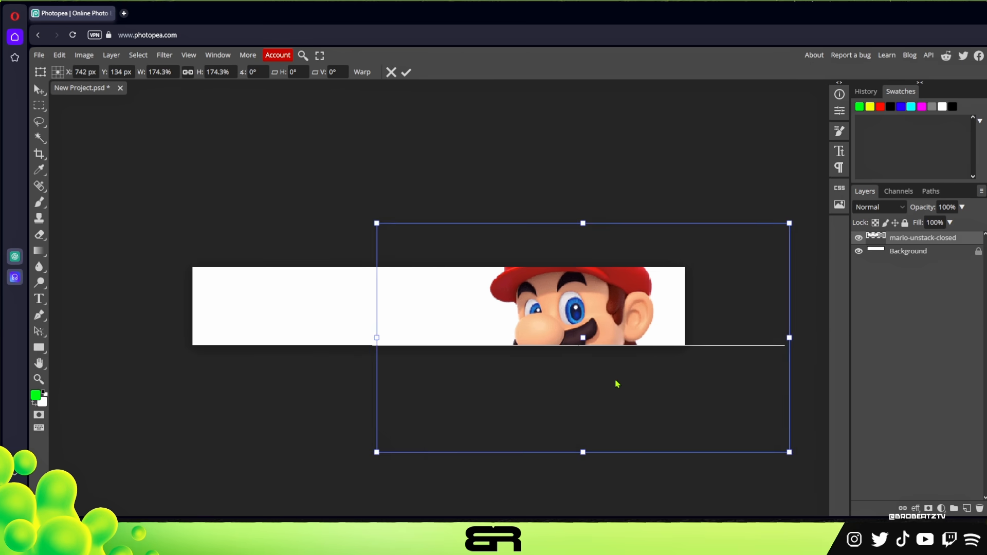
left_click_drag(618, 384, 638, 372)
left_click_drag(399, 215, 317, 163)
left_click_drag(625, 248, 666, 287)
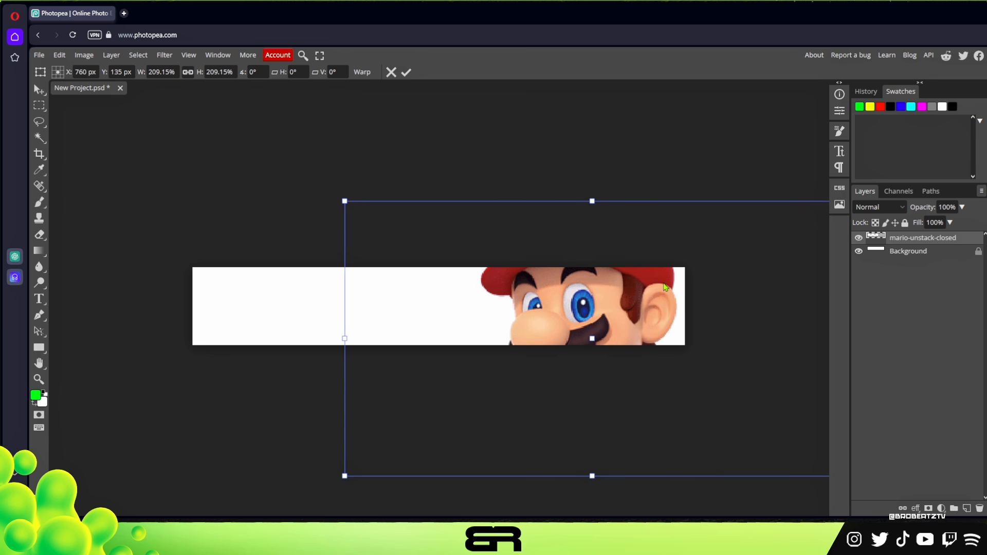
key("Return")
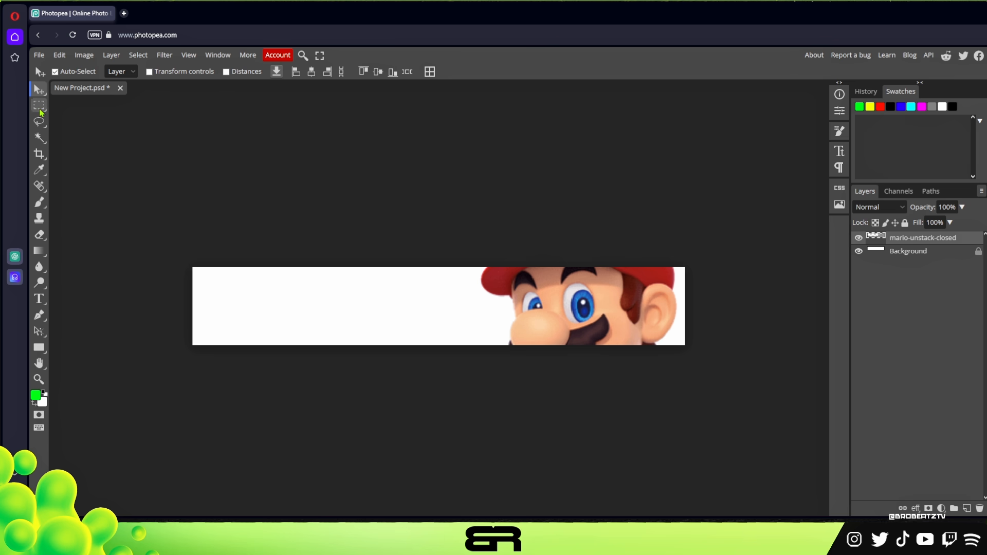
key("m")
left_click_drag(194, 267, 380, 327)
left_click_drag(372, 243, 531, 379)
left_click(562, 235)
left_click_drag(505, 256, 718, 386)
left_click(673, 361)
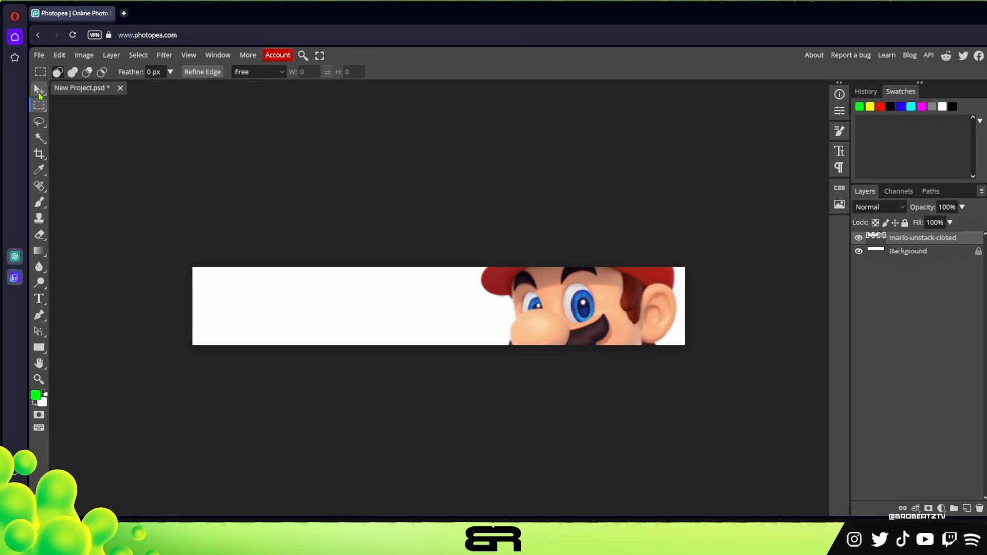
left_click(39, 89)
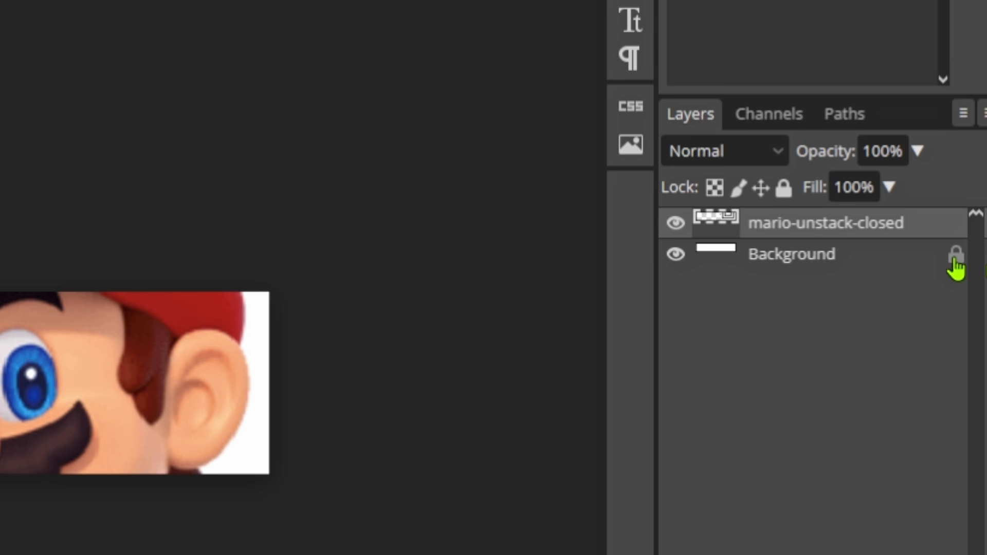
Unlock the white Background layer and hide it so the banner has a transparent background.
left_click(955, 258)
left_click(676, 257)
left_click(677, 256)
left_click(677, 255)
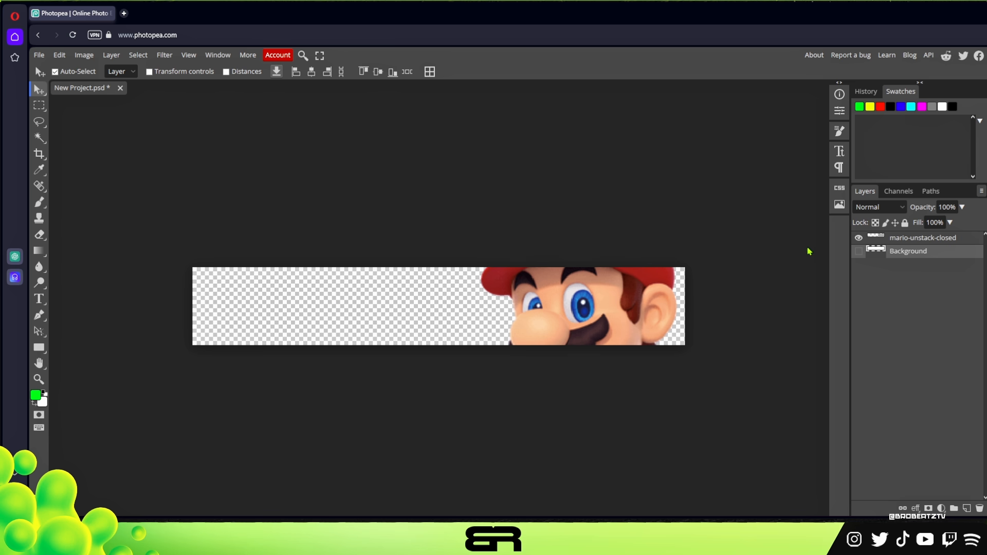
left_click(858, 257)
left_click(857, 258)
left_click(858, 252)
left_click(858, 251)
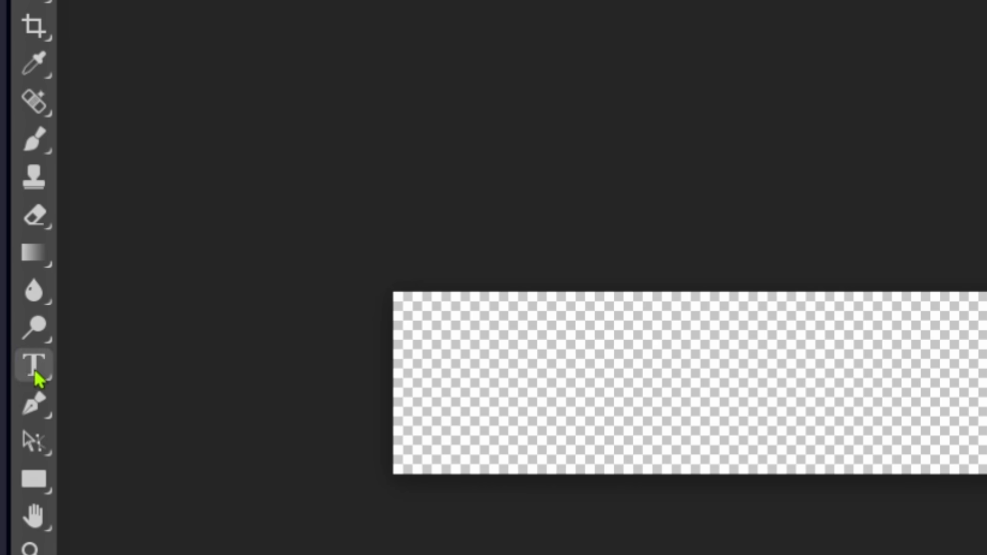
Add a text box beside Mario's face on the empty part of the banner with the text DRUMKIT.
left_click(36, 372)
left_click_drag(440, 353, 986, 436)
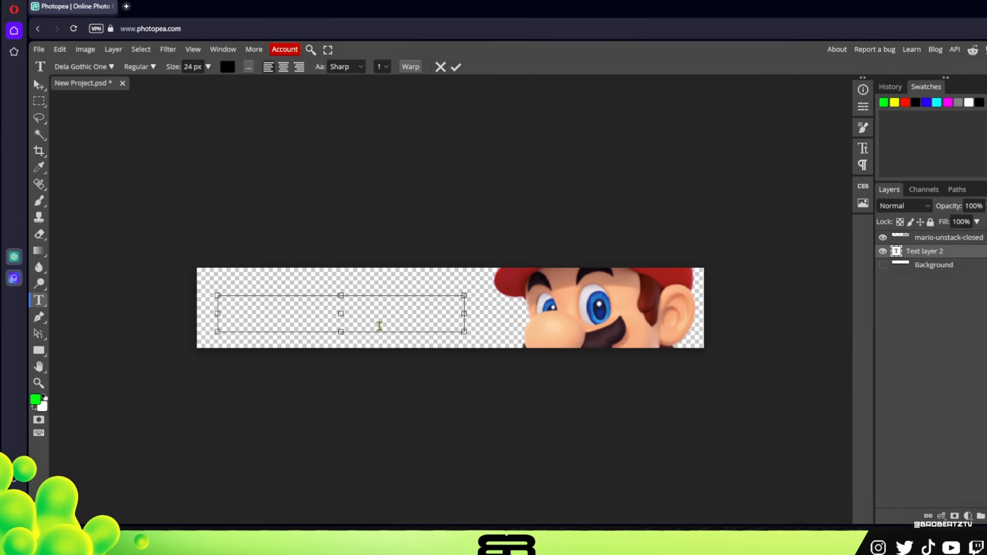
type("DRUMKIT")
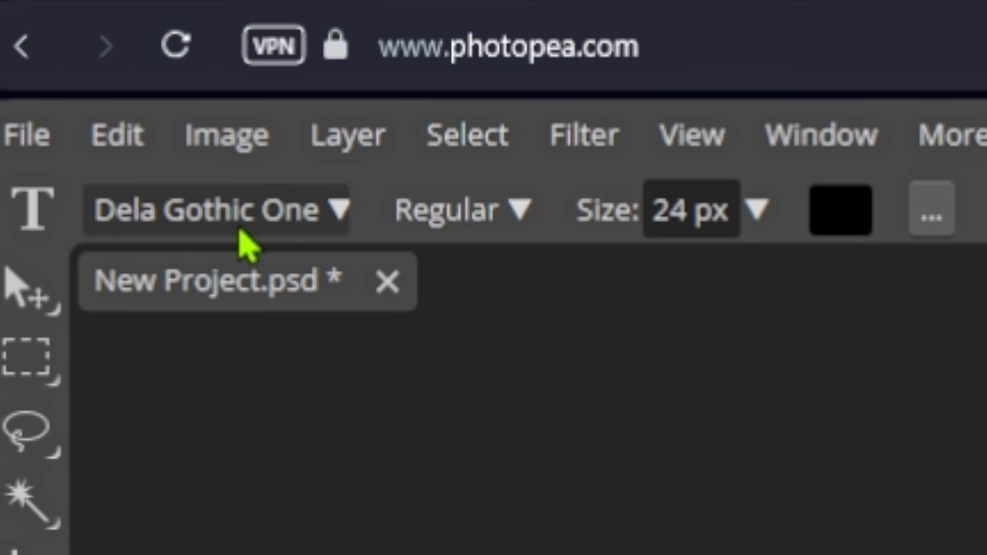
Set the DRUMKIT text size to 74 px and shift the text slightly toward Mario's face.
left_click(481, 221)
left_click(427, 278)
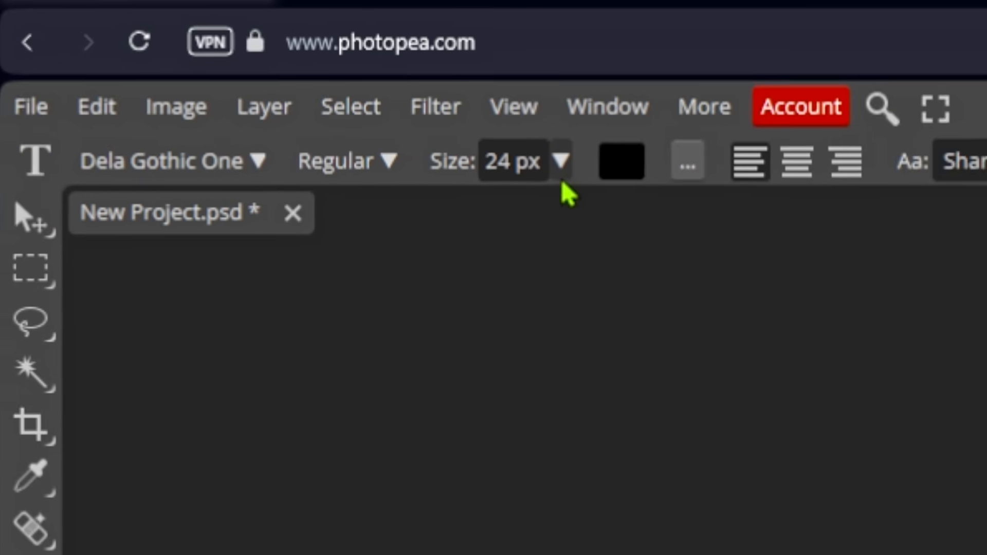
left_click(562, 164)
left_click_drag(501, 206, 525, 218)
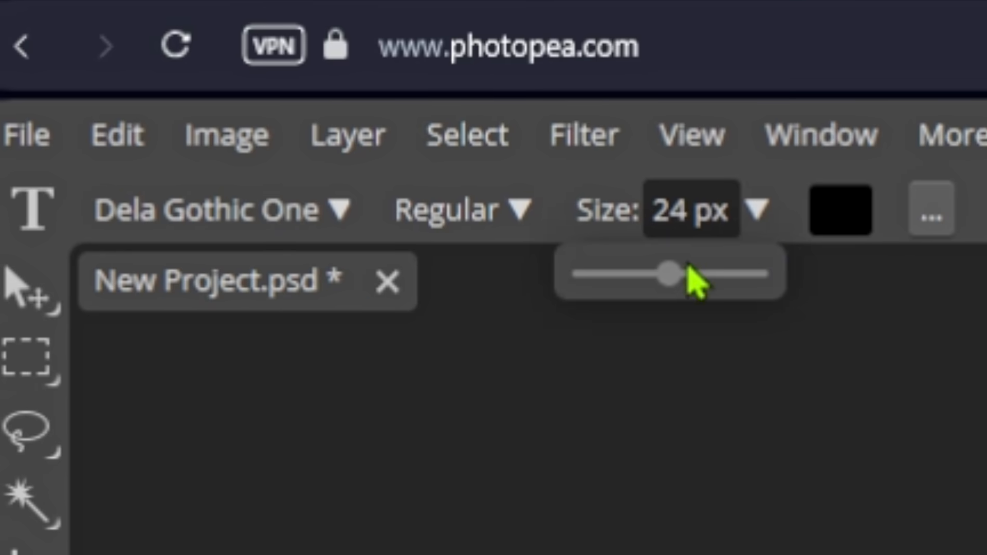
left_click_drag(709, 286, 717, 286)
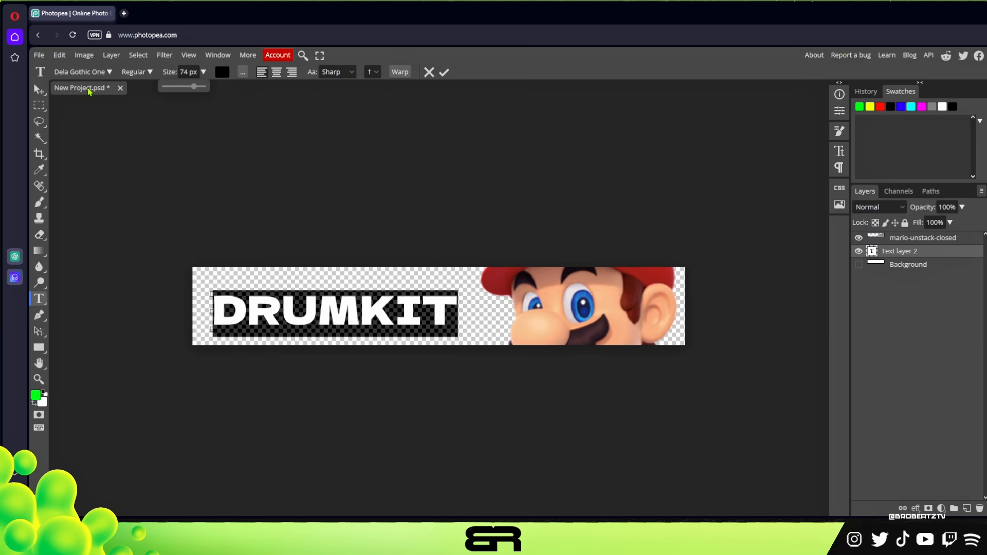
left_click(26, 289)
left_click_drag(347, 313, 354, 312)
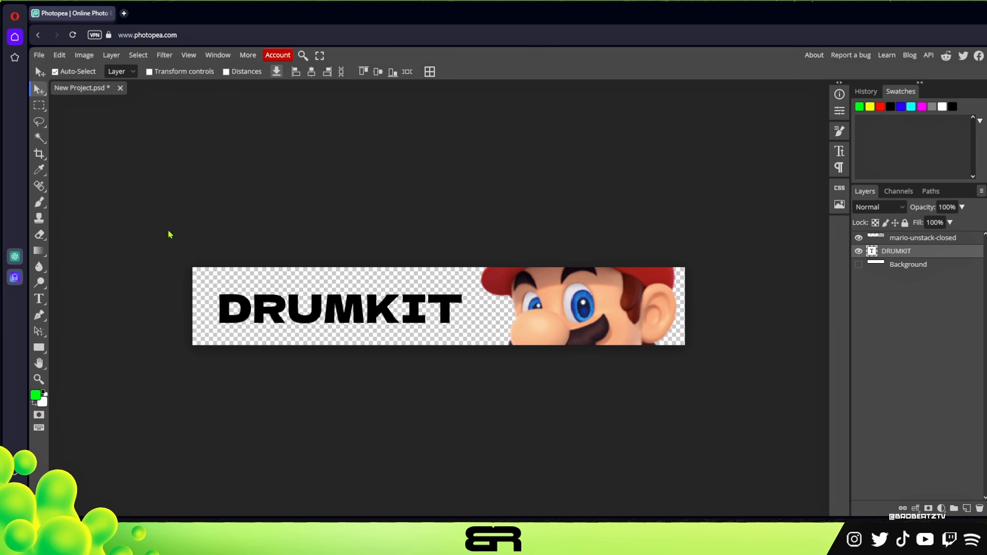
Try to recolour the DRUMKIT text red with the colour d21b24.
left_click(39, 299)
left_click(337, 307)
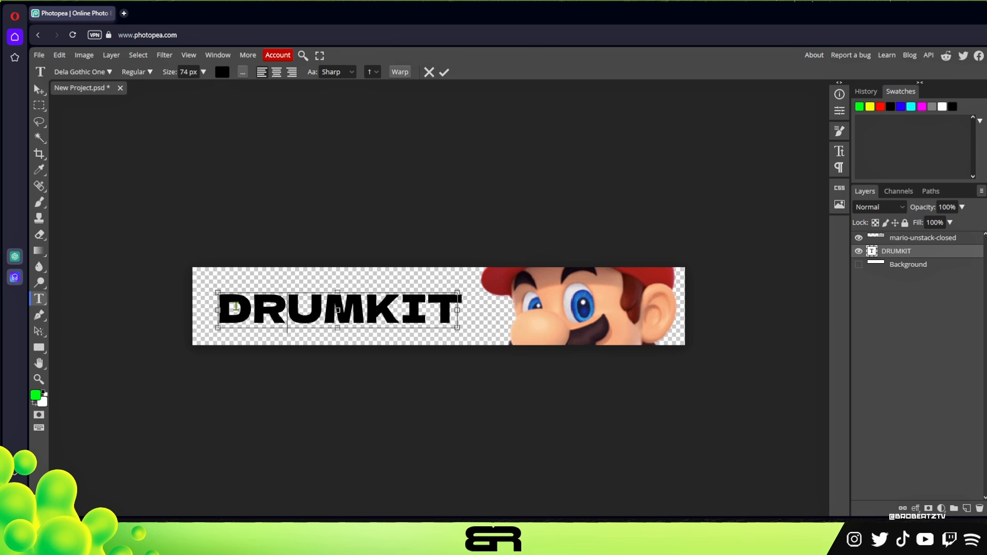
left_click(435, 311)
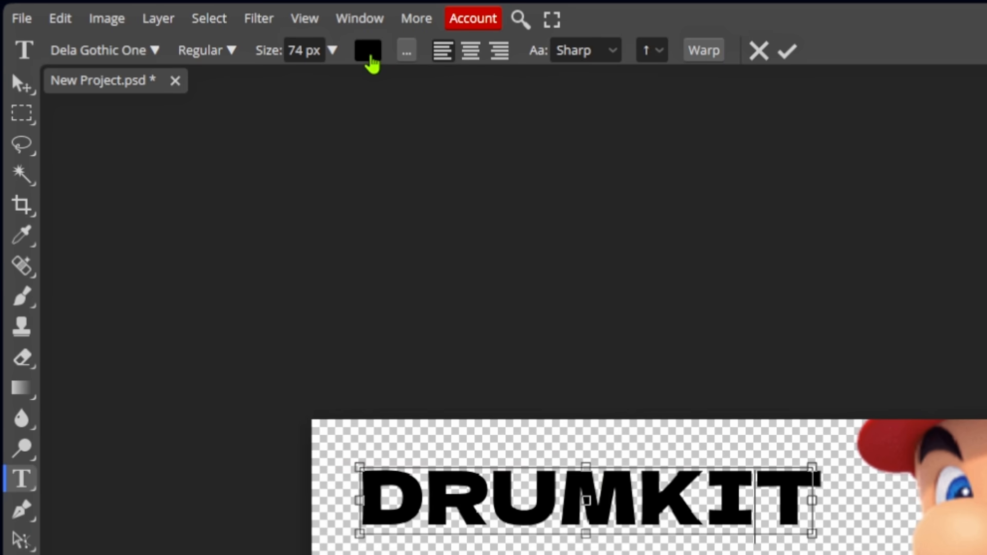
left_click(223, 73)
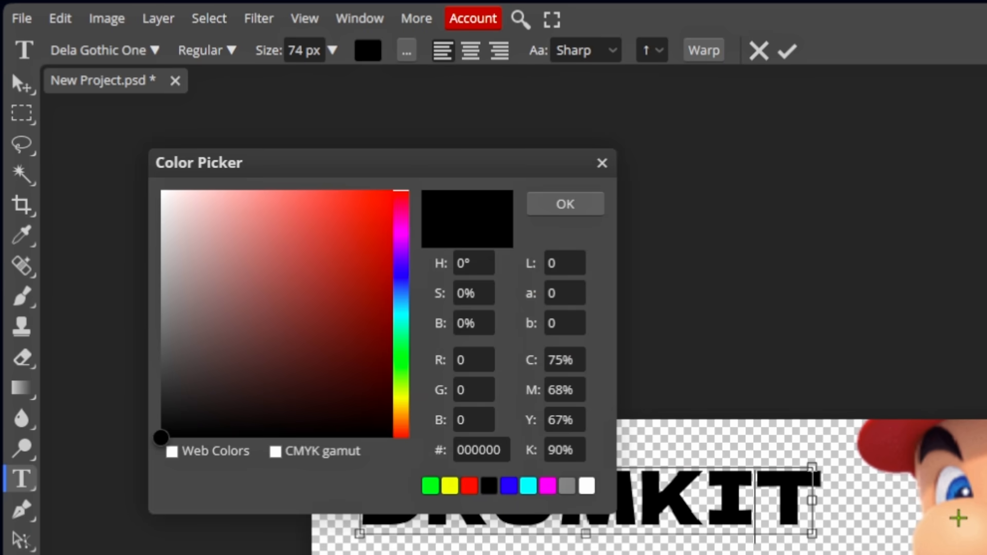
left_click(350, 282)
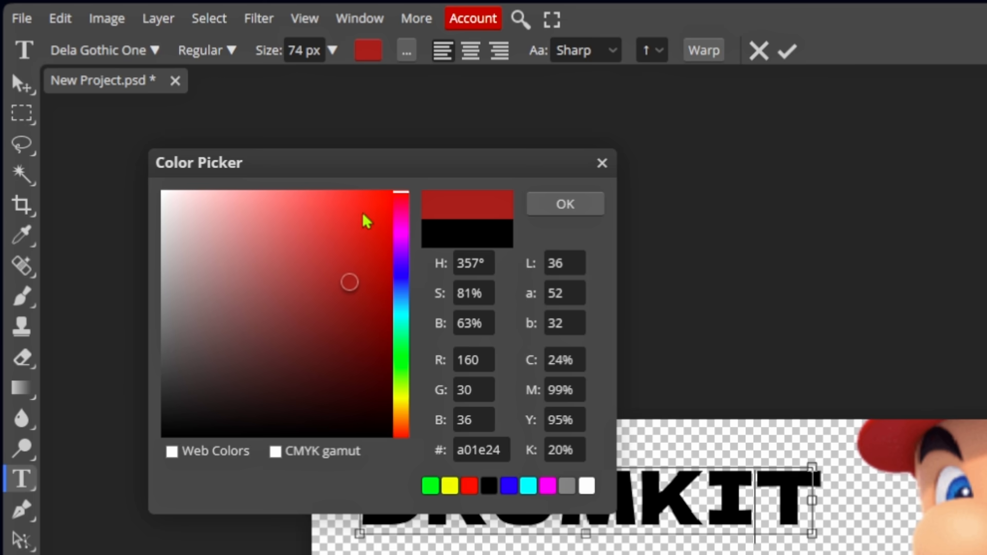
mouse_move(352, 242)
left_mouse_down()
mouse_move(362, 252)
mouse_move(363, 231)
left_mouse_up()
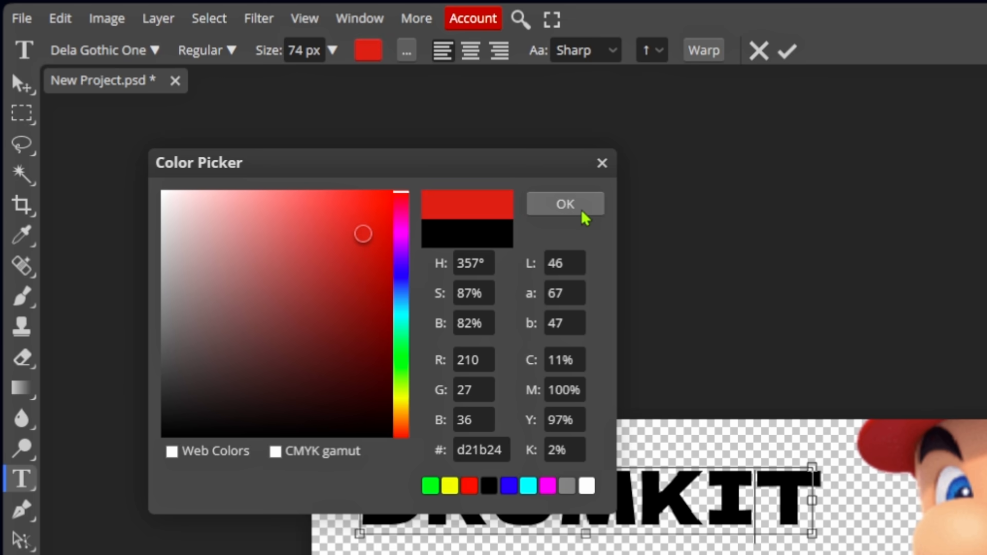
left_click(585, 215)
Select the whole word DRUMKIT and recolour it in a red matching Mario's cap.
double_click(769, 487)
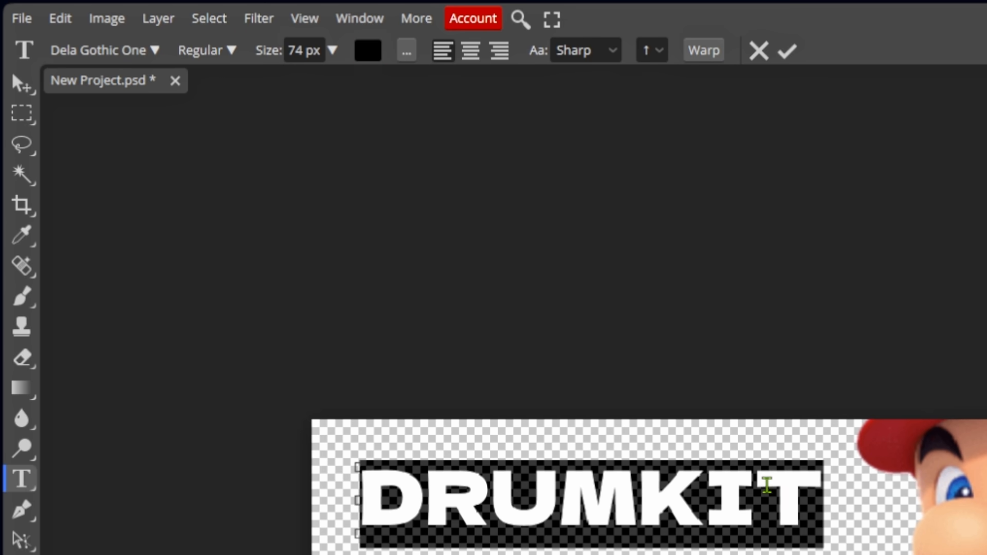
left_click(369, 55)
left_click_drag(375, 223, 359, 248)
left_click(565, 204)
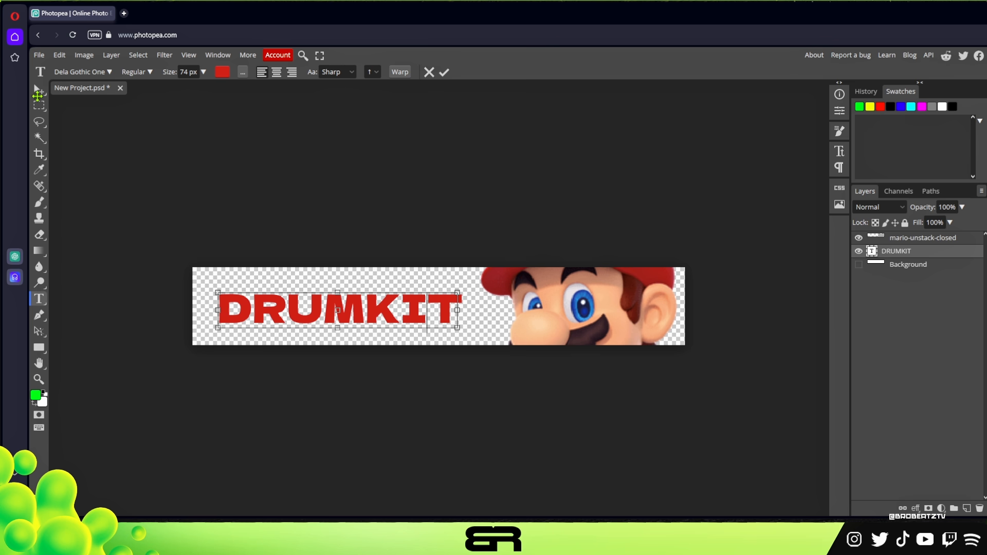
left_click(39, 91)
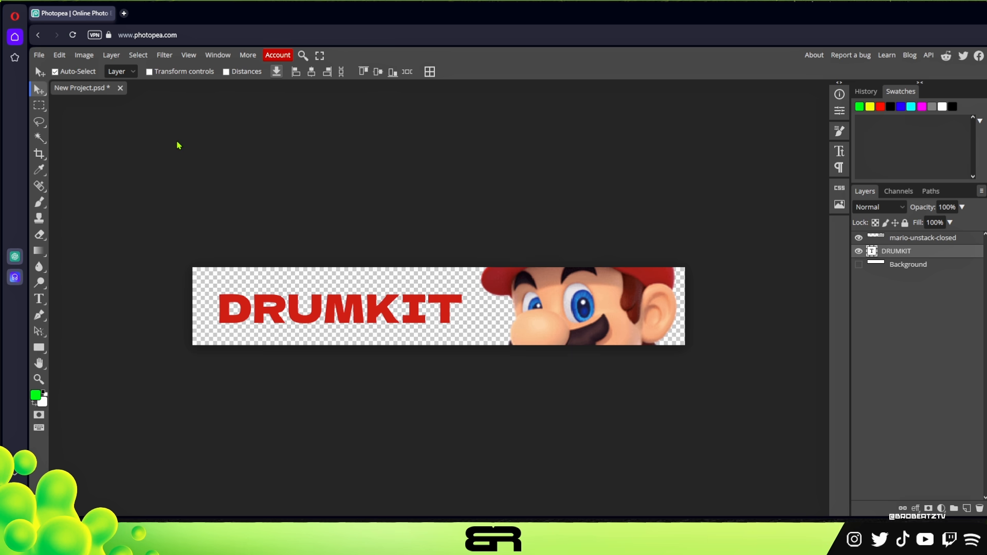
Export the banner as a PNG named New Project at 936 by 148 px and 100% quality, and close the export dialog.
left_click(39, 55)
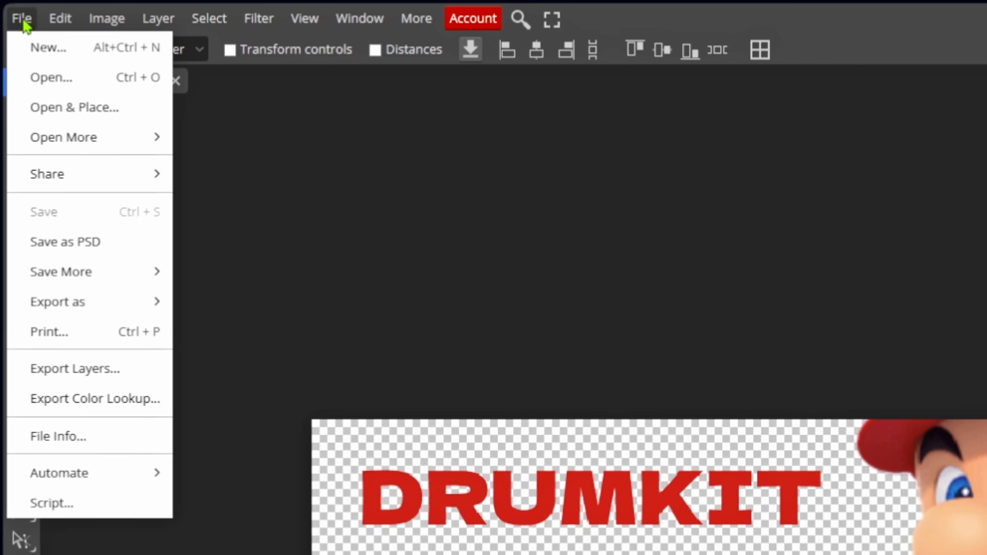
mouse_move(150, 304)
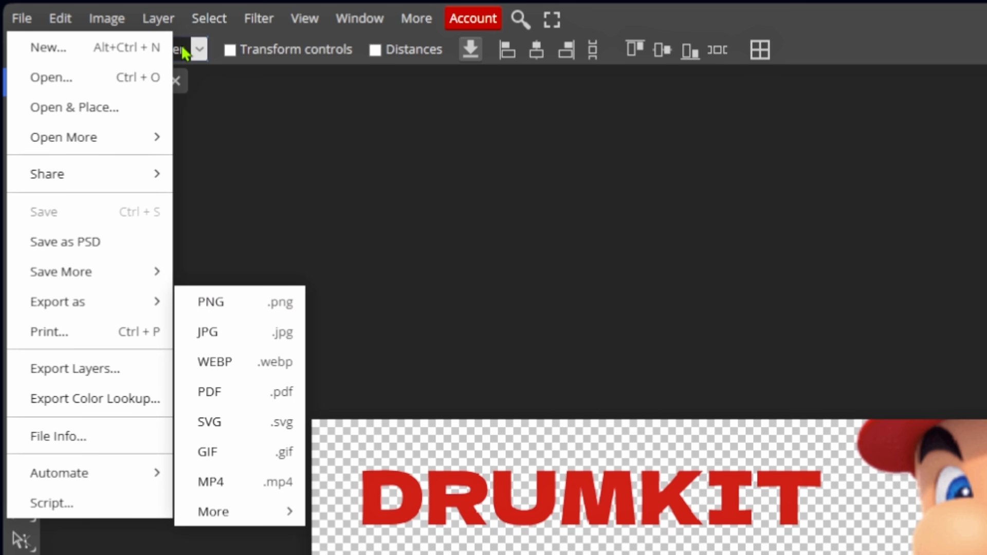
left_click(293, 309)
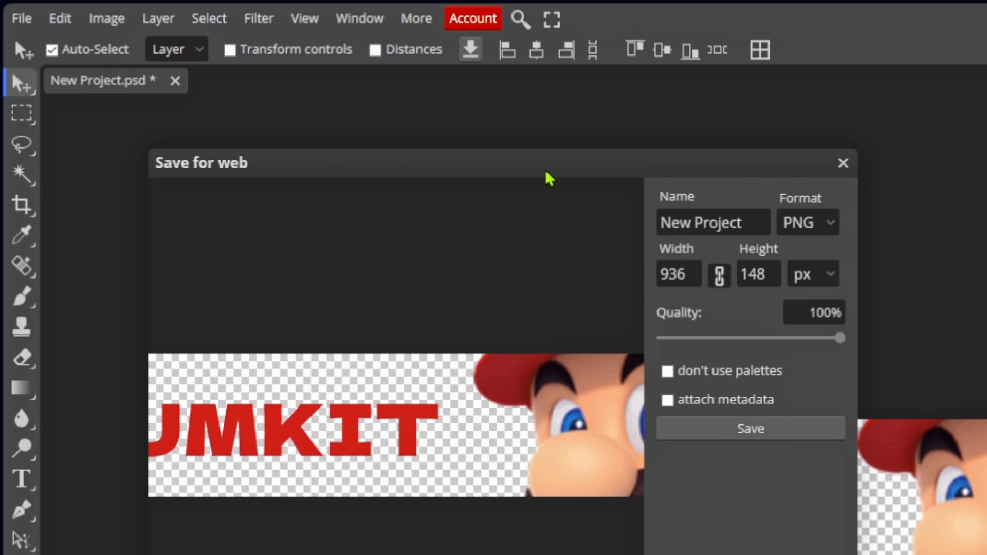
left_click_drag(546, 176, 838, 206)
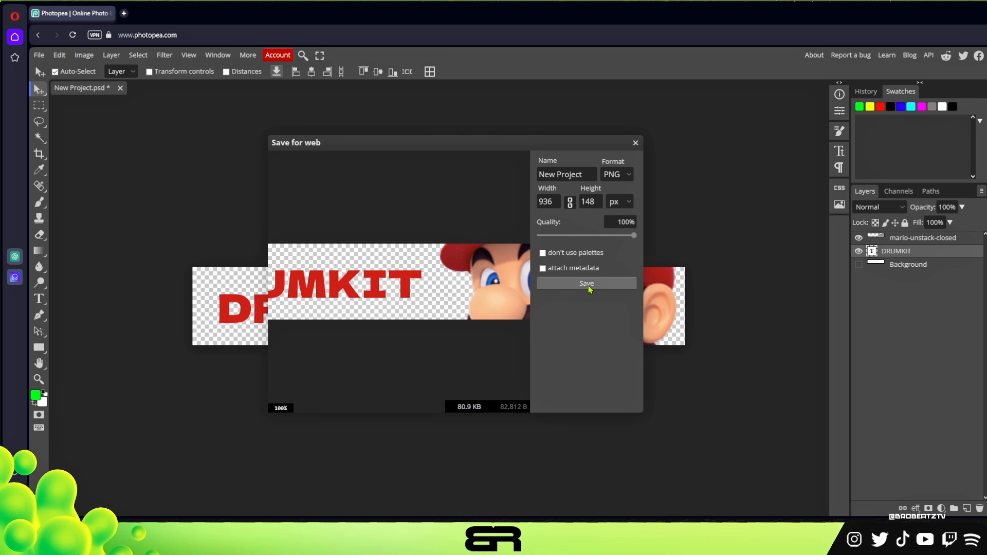
left_click_drag(585, 177, 550, 184)
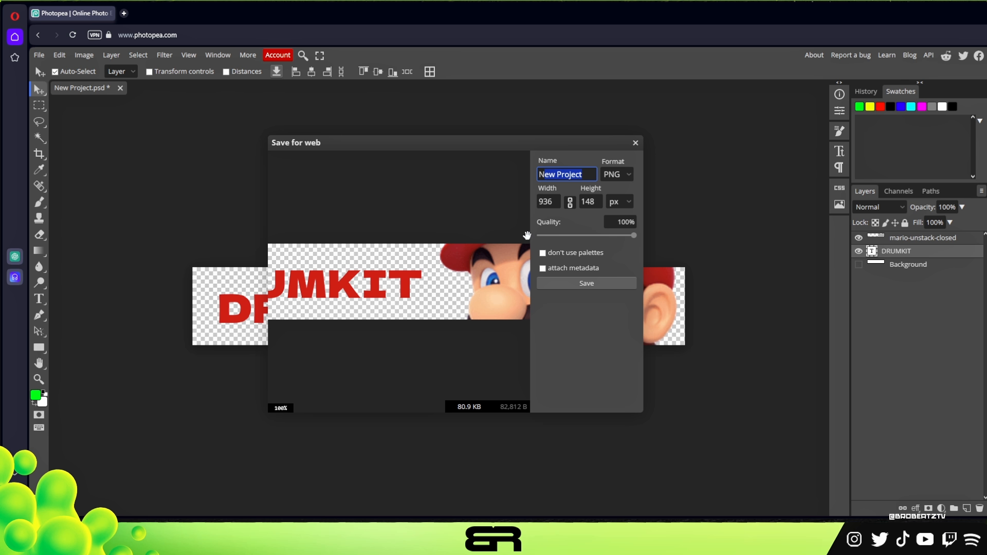
left_click(636, 143)
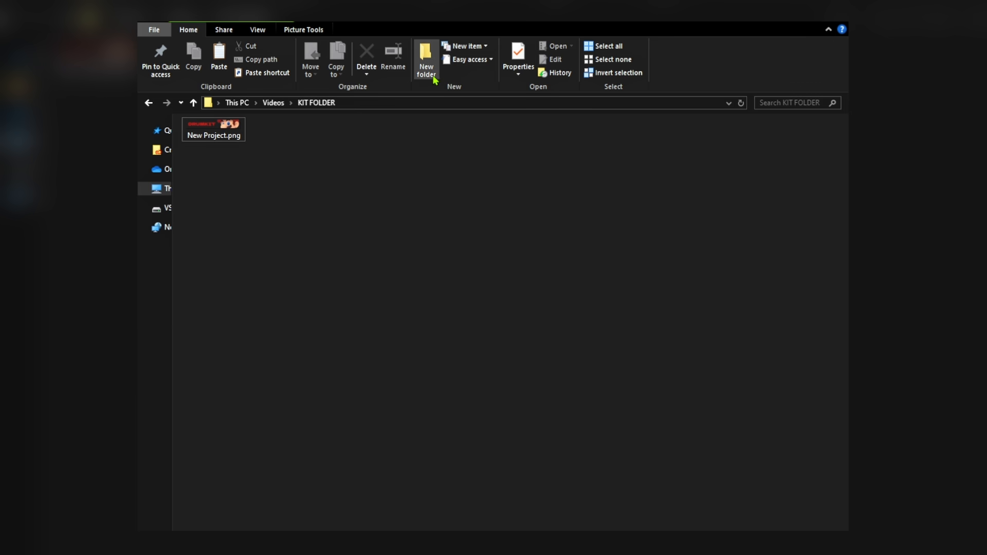
left_click(427, 61)
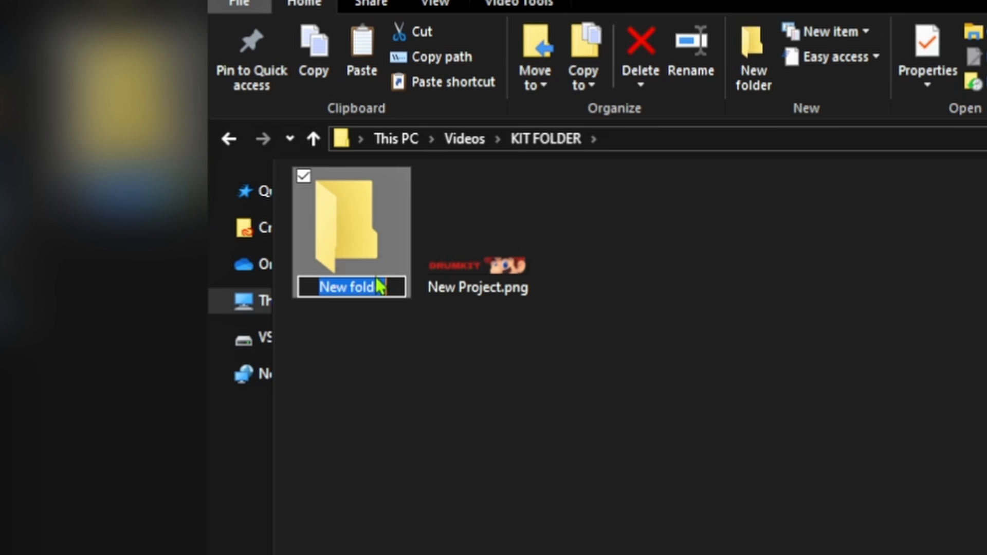
type("@NAME ")
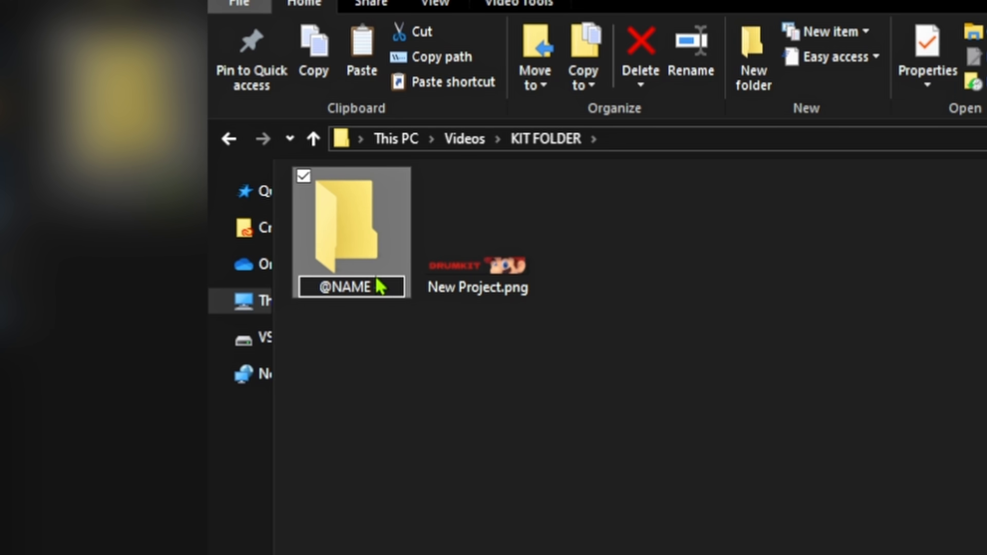
type("-")
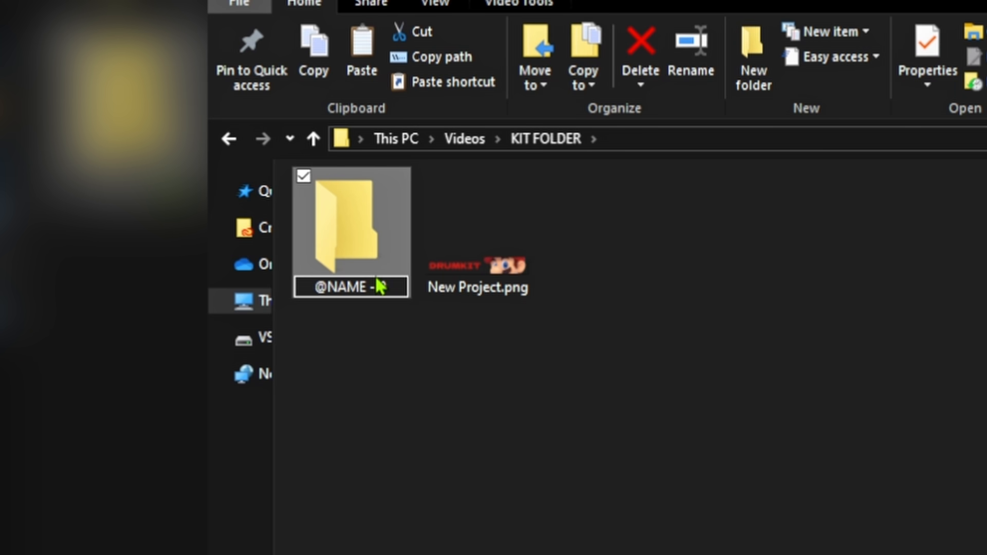
key("BackSpace")
type("PERFECT Drumkit")
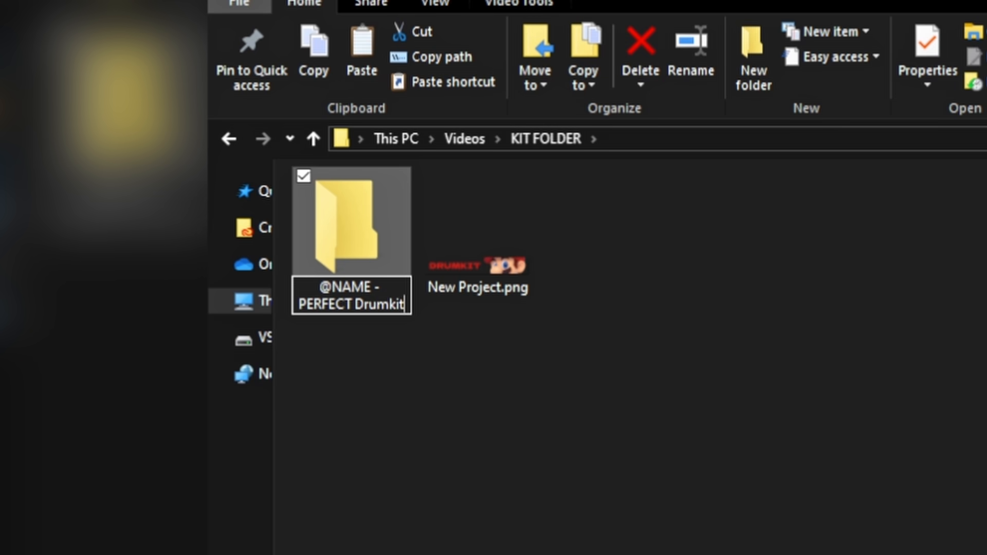
type(" 2")
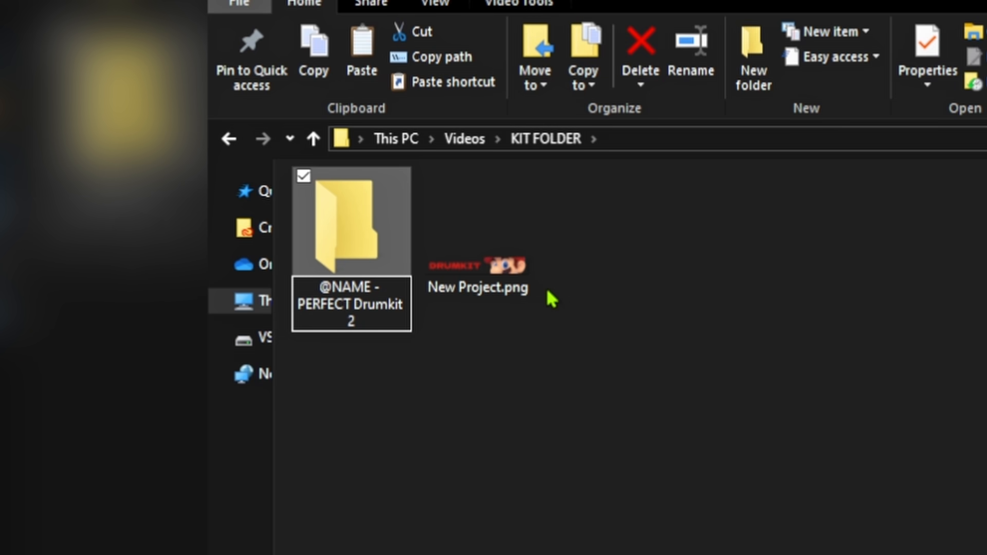
key("Return")
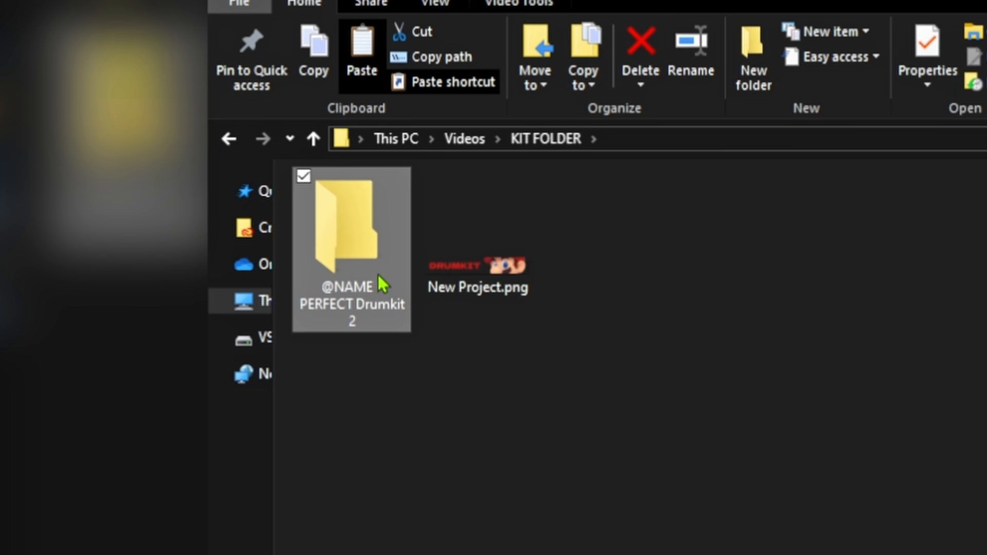
left_click(316, 57)
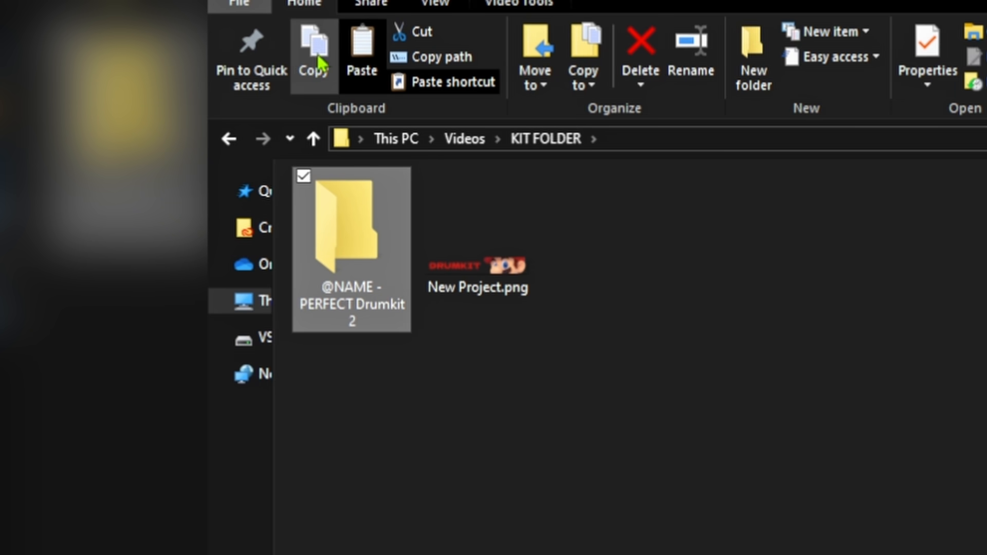
left_click(366, 58)
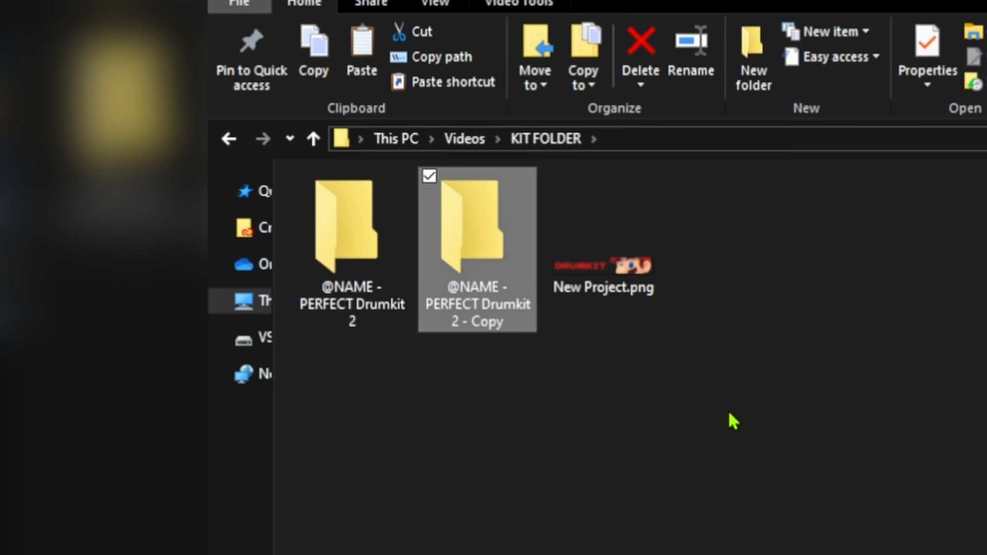
left_click(729, 416)
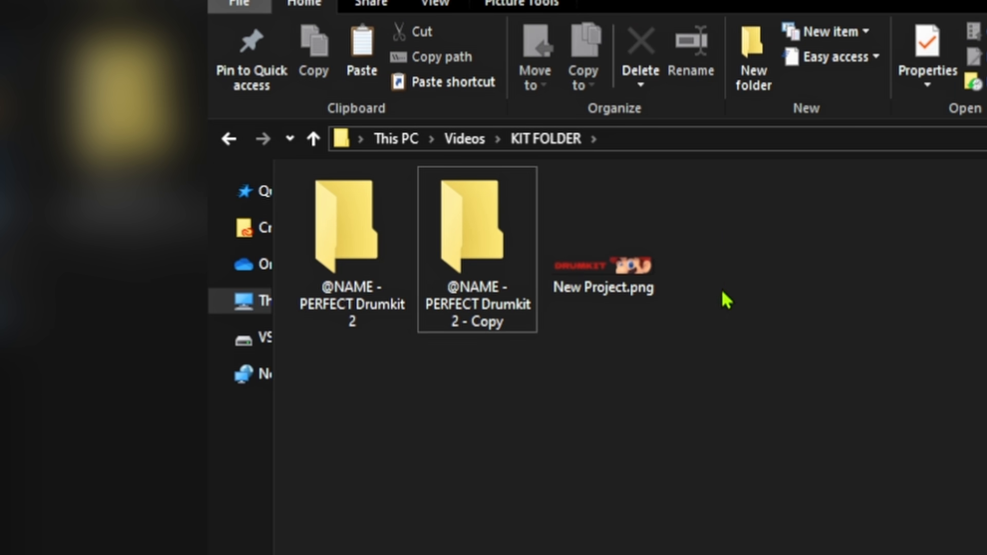
Create a folder named Images in KIT FOLDER and move New Project.png into it.
left_click(752, 93)
type("Images")
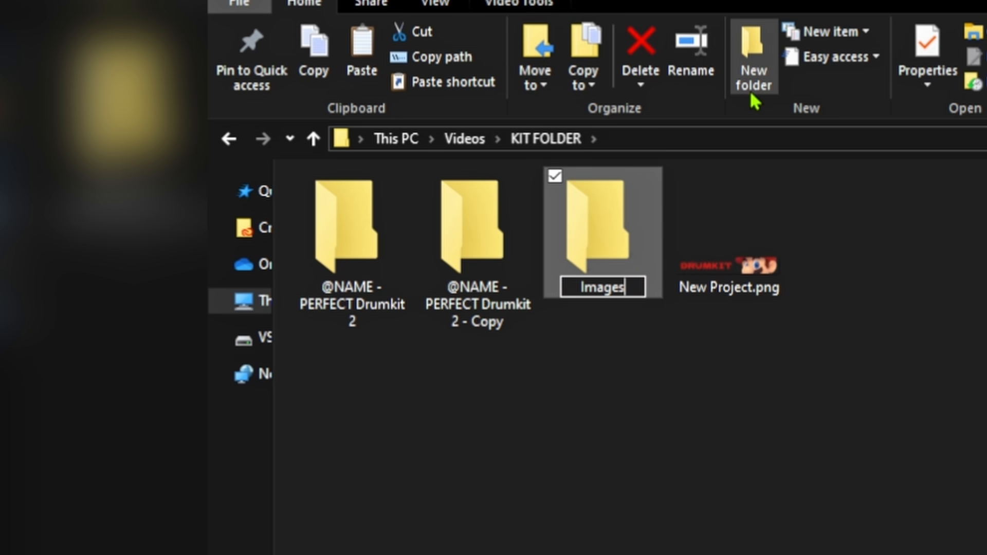
key("Return")
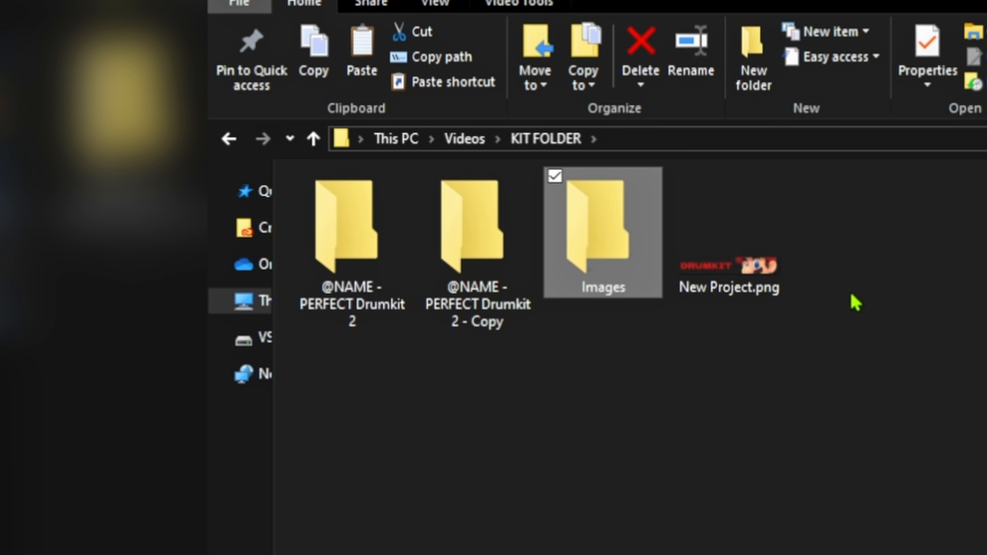
left_click(756, 360)
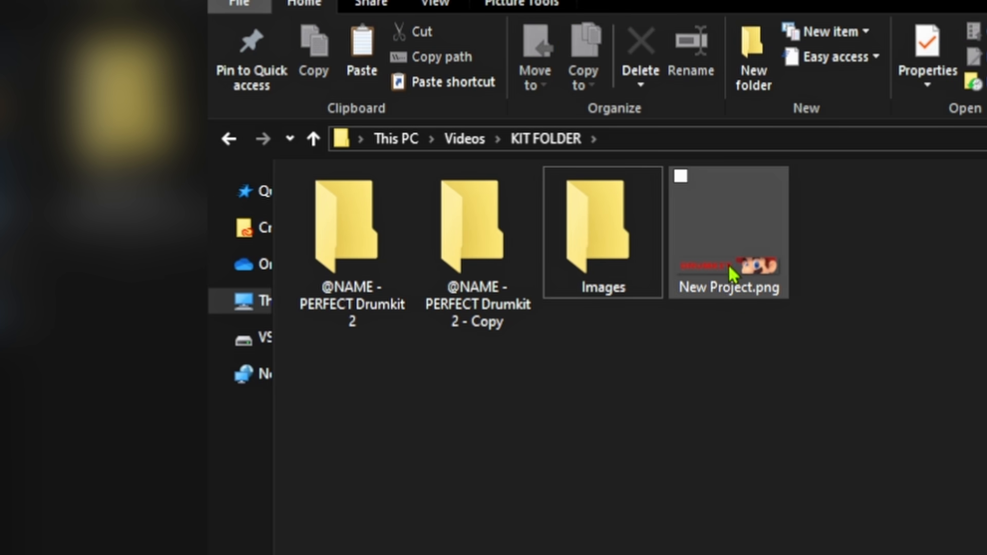
left_click_drag(747, 280, 654, 291)
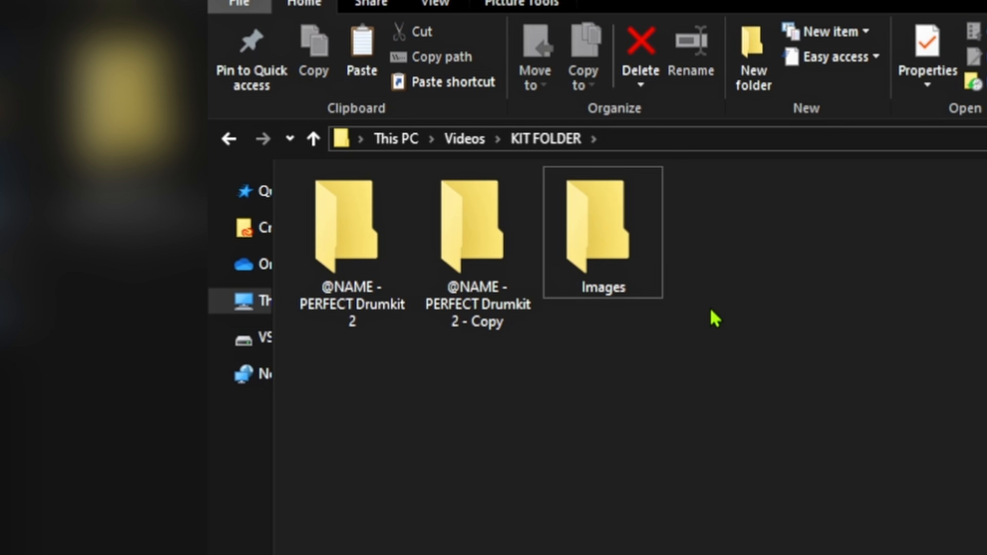
left_click_drag(723, 353, 371, 278)
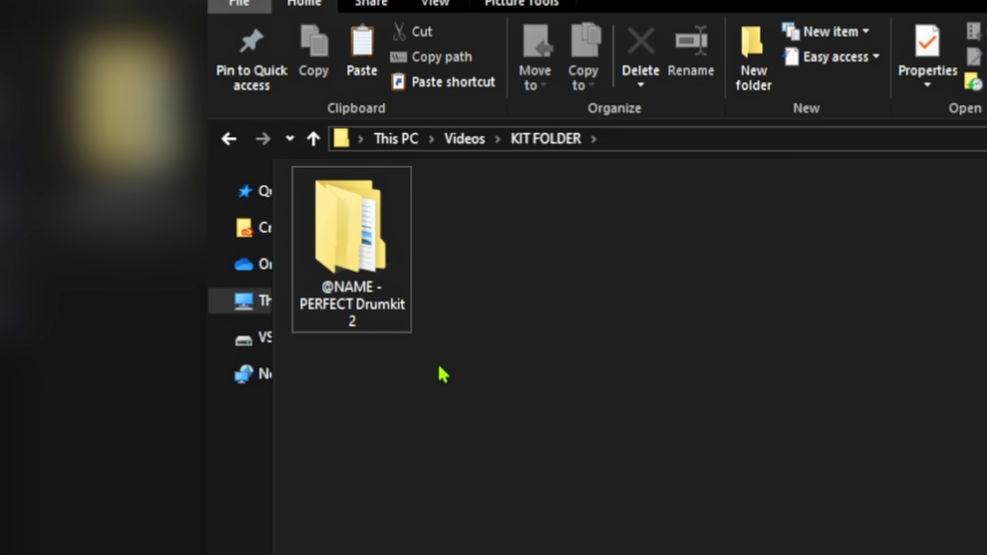
double_click(388, 276)
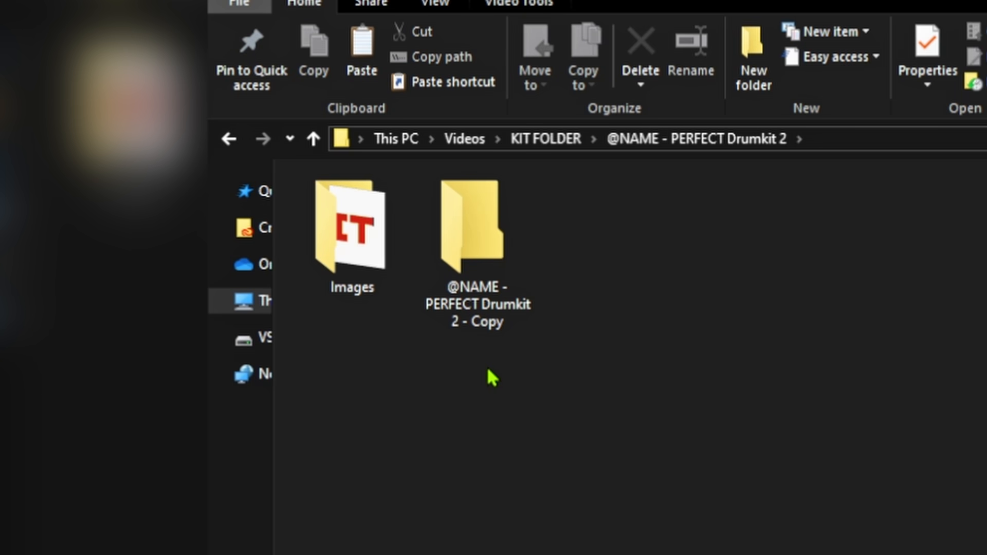
left_click(550, 140)
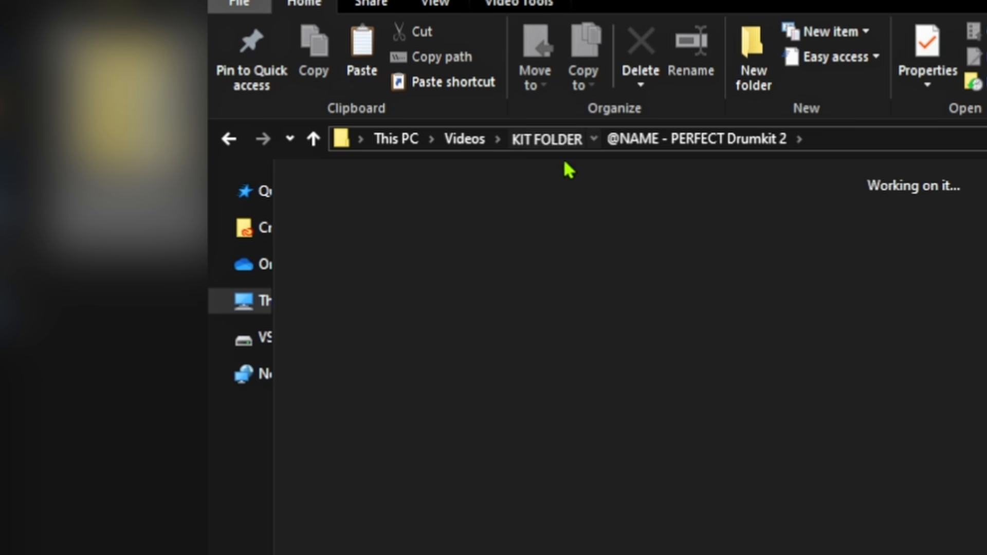
double_click(364, 266)
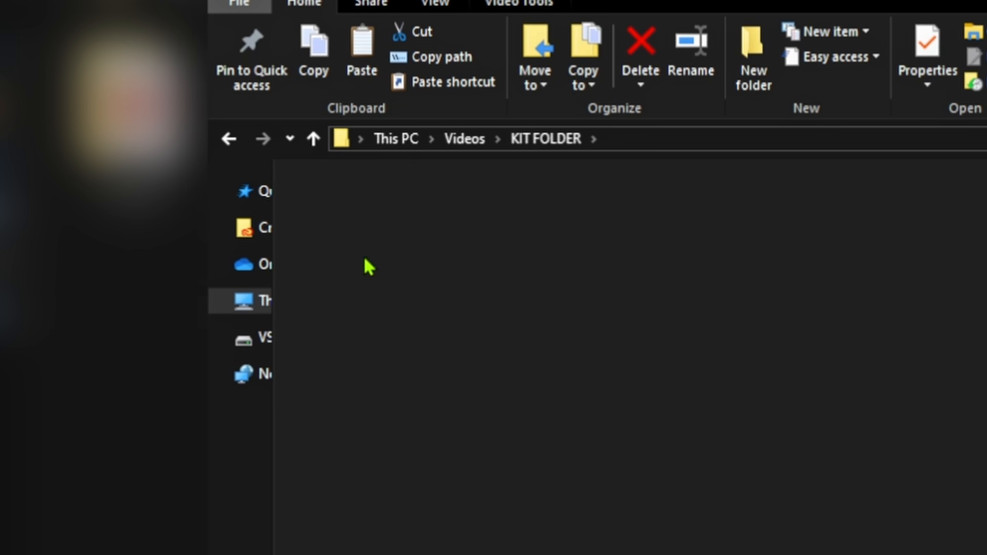
left_click(503, 288)
left_click(690, 38)
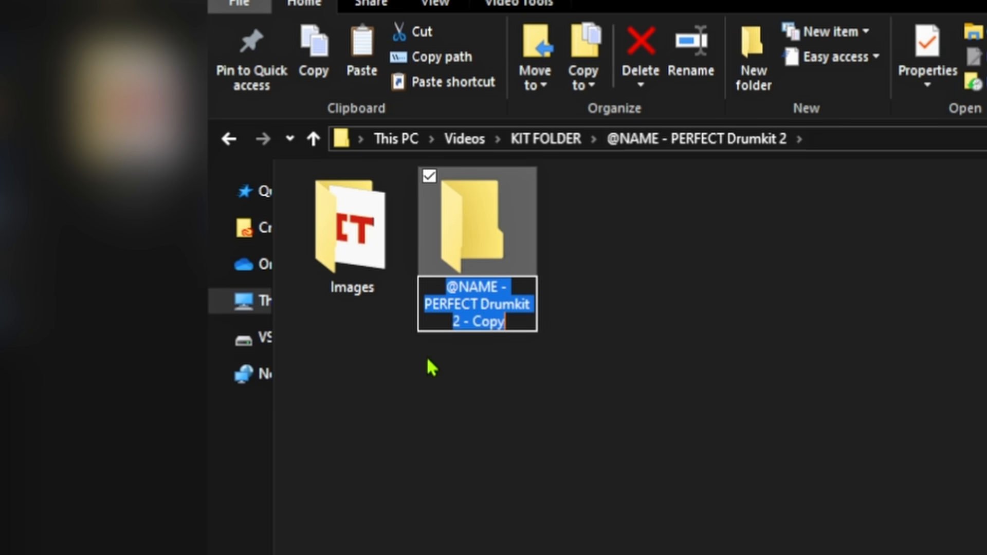
left_click_drag(460, 322, 574, 337)
key("BackSpace")
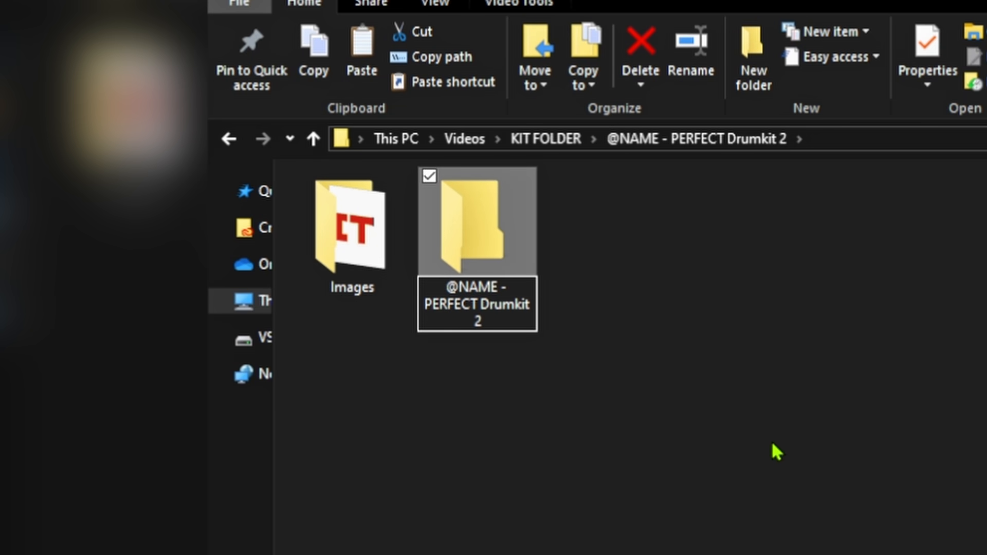
left_click(772, 455)
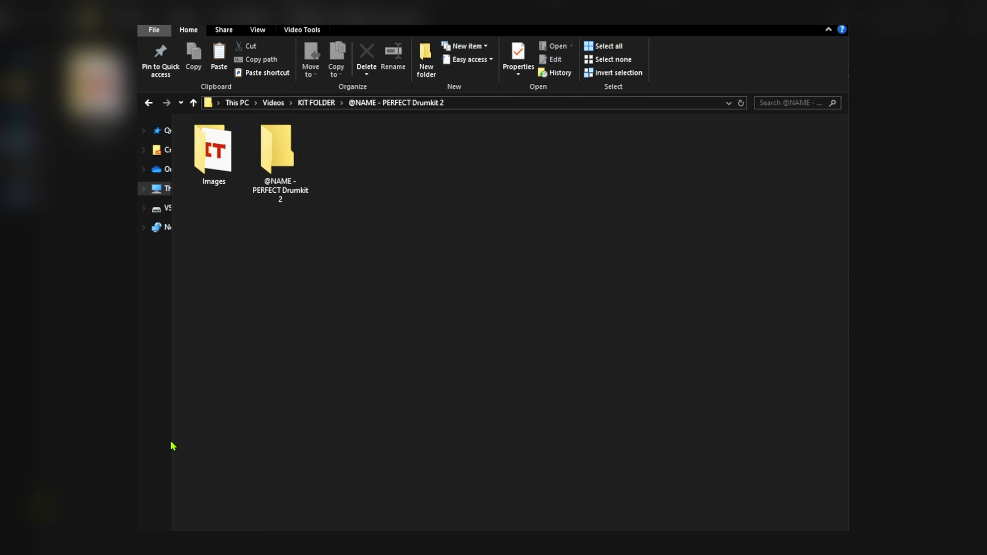
View the reference screenshot of drum kit folders with banners, and return to File Explorer.
key("alt+Tab")
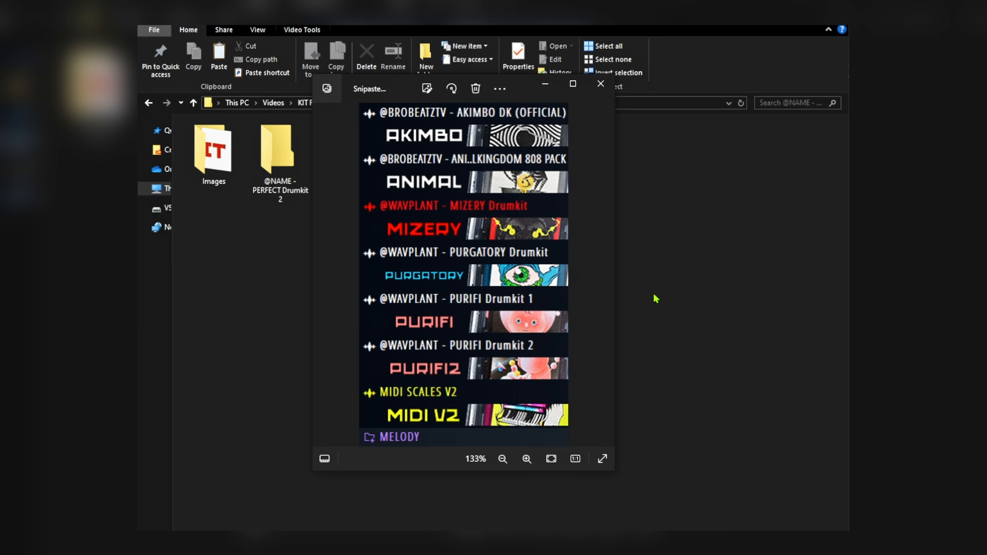
left_click(664, 279)
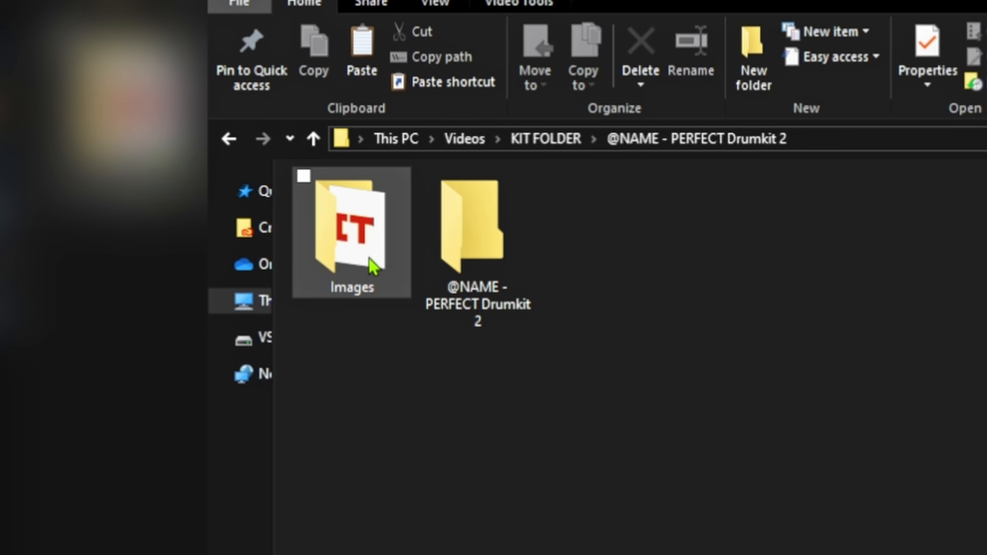
Rename the New Project.png banner inside the Images folder to MARIO.png.
double_click(373, 266)
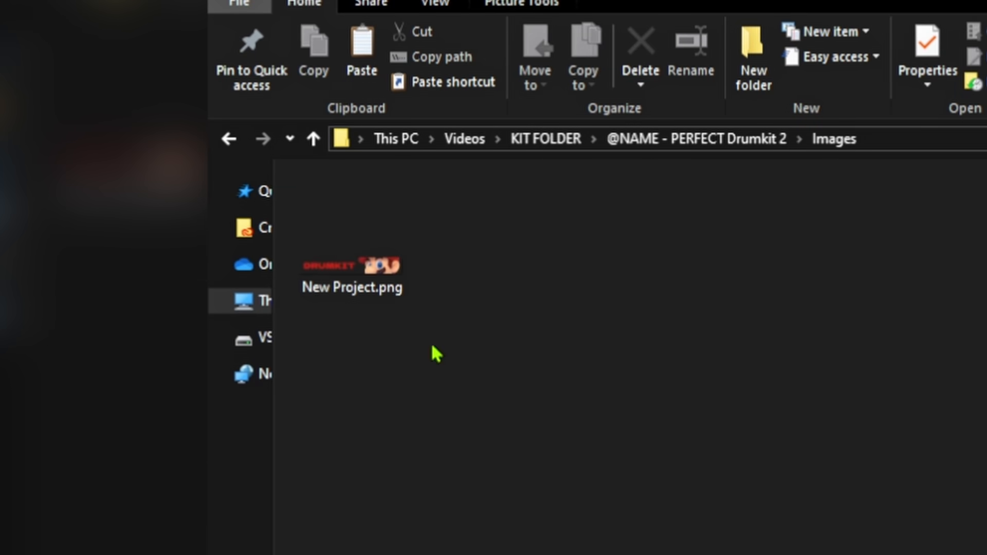
left_click(352, 232)
left_click(702, 75)
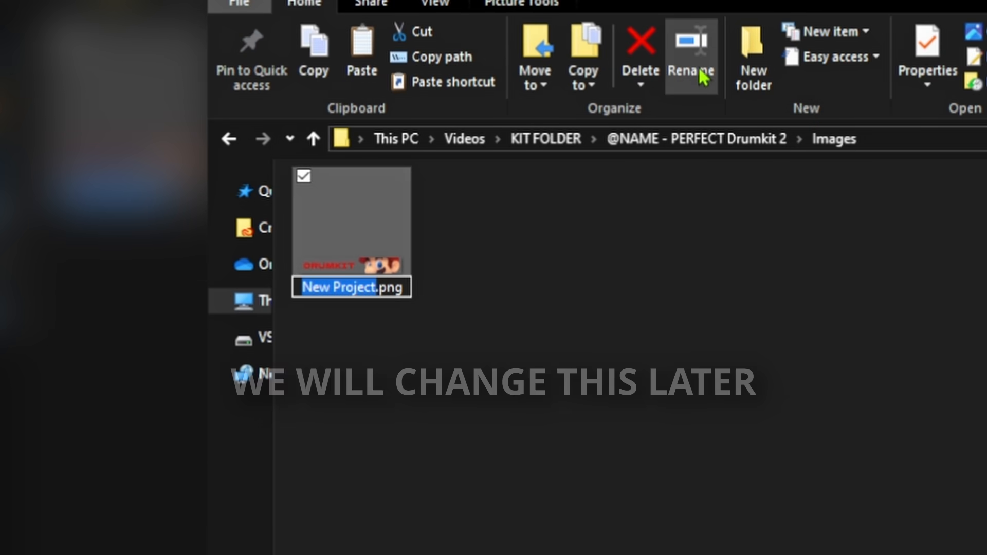
type("na")
key("BackSpace")
key("BackSpace")
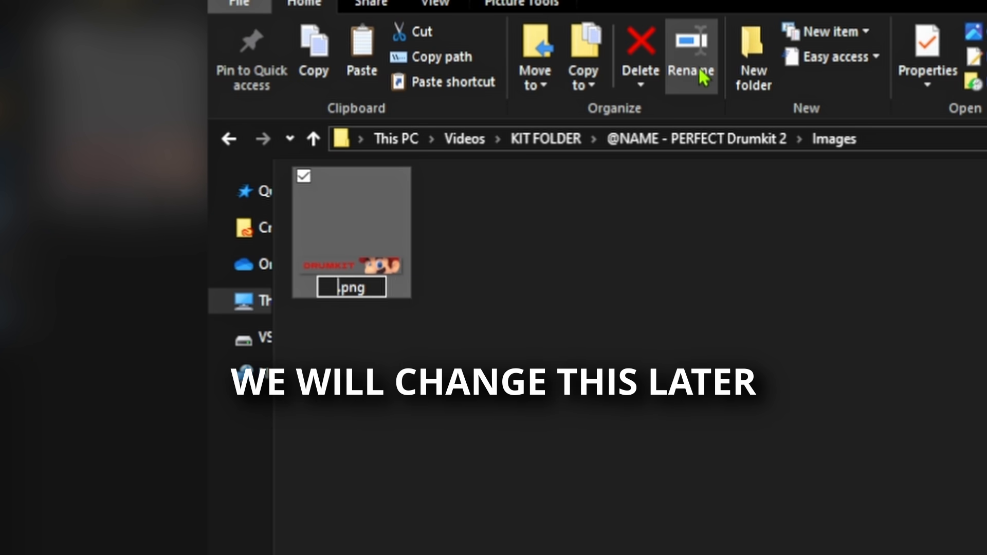
type("mario")
key("BackSpace")
key("BackSpace")
key("BackSpace")
key("BackSpace")
key("BackSpace")
type("MARIO")
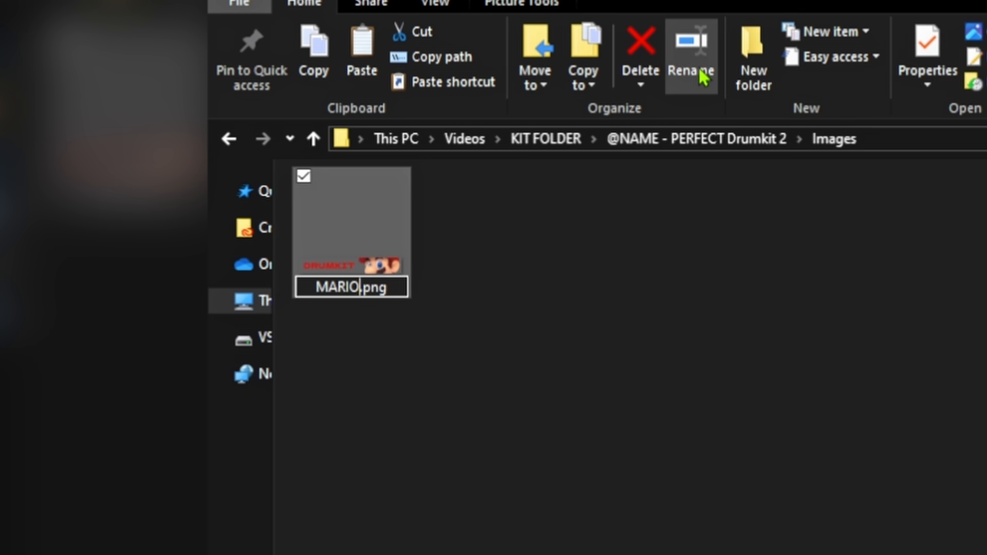
key("Return")
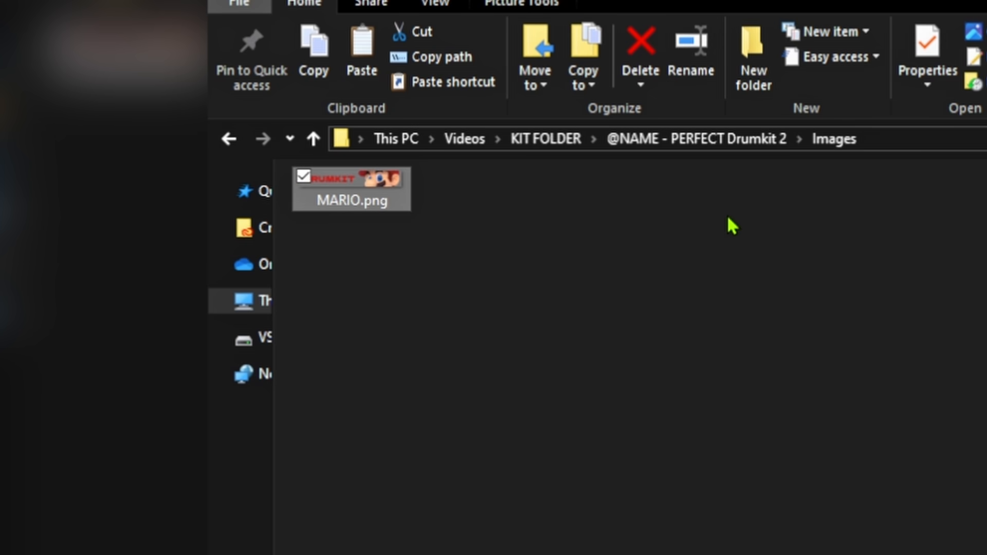
left_click(751, 139)
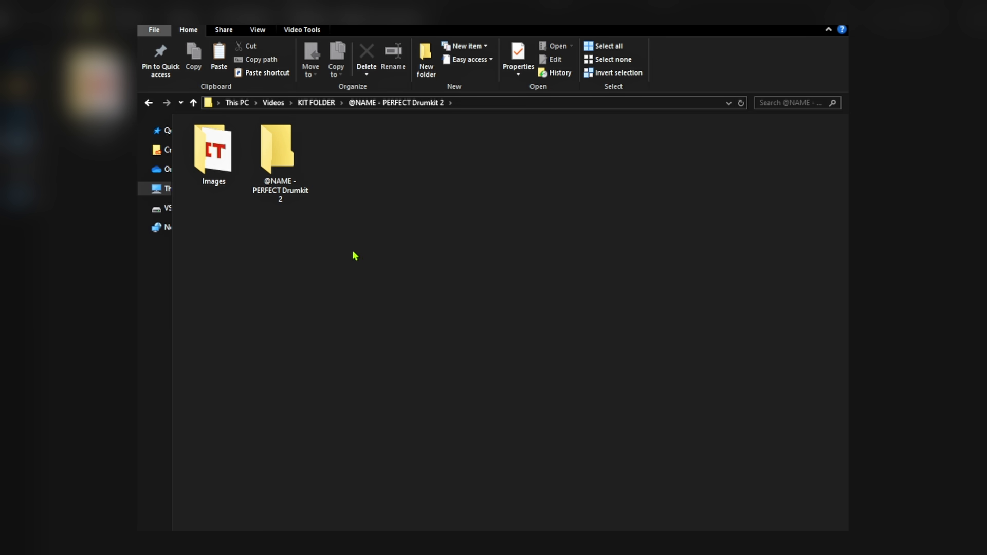
left_click(217, 166)
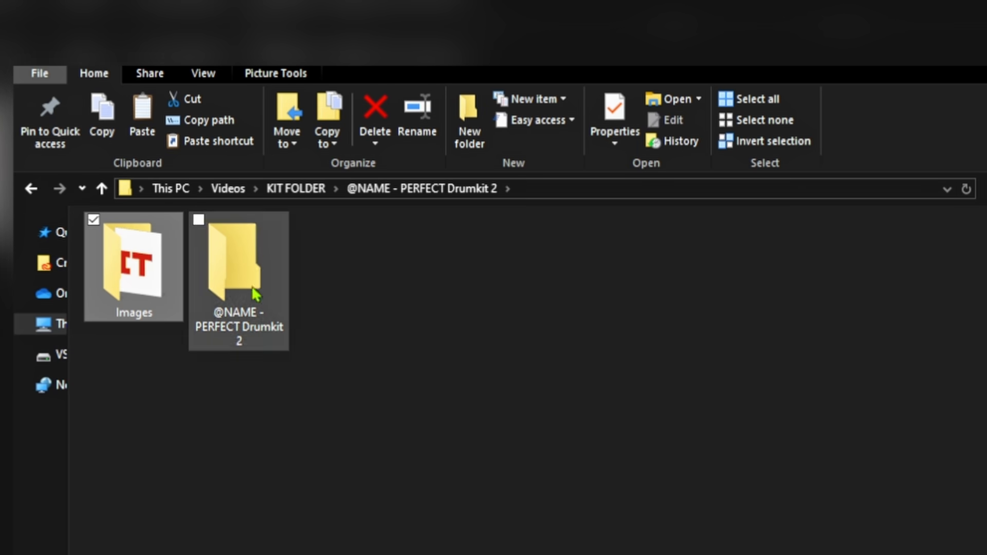
left_click(204, 76)
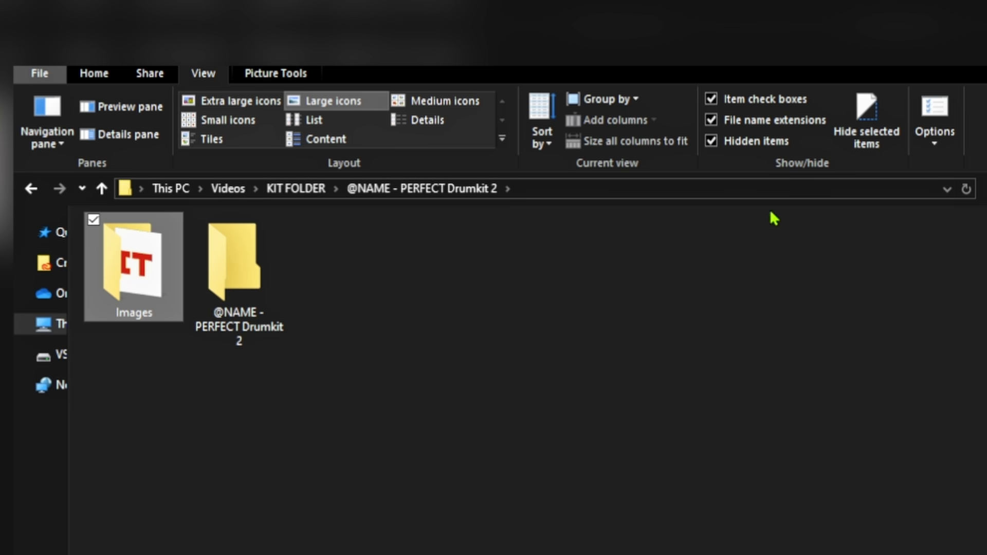
left_click(743, 142)
left_click(742, 142)
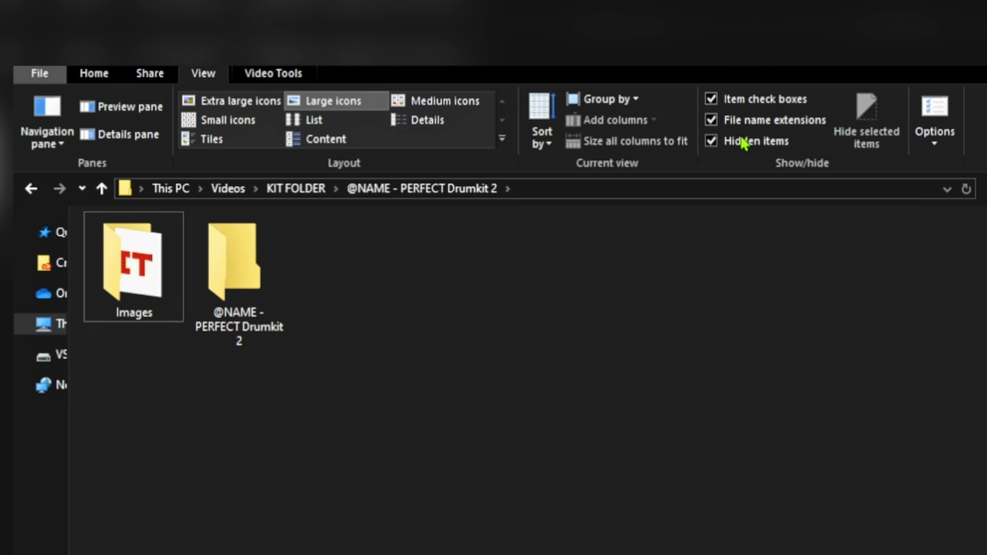
left_click(734, 149)
left_click(732, 146)
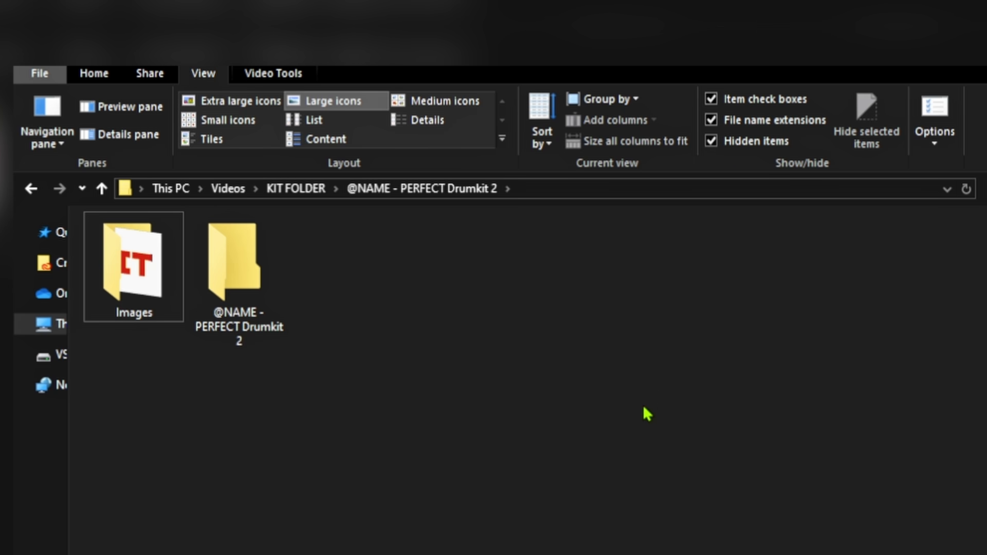
left_click(730, 147)
Hide the Images folder, applying the attribute change to this folder only.
left_click(142, 283)
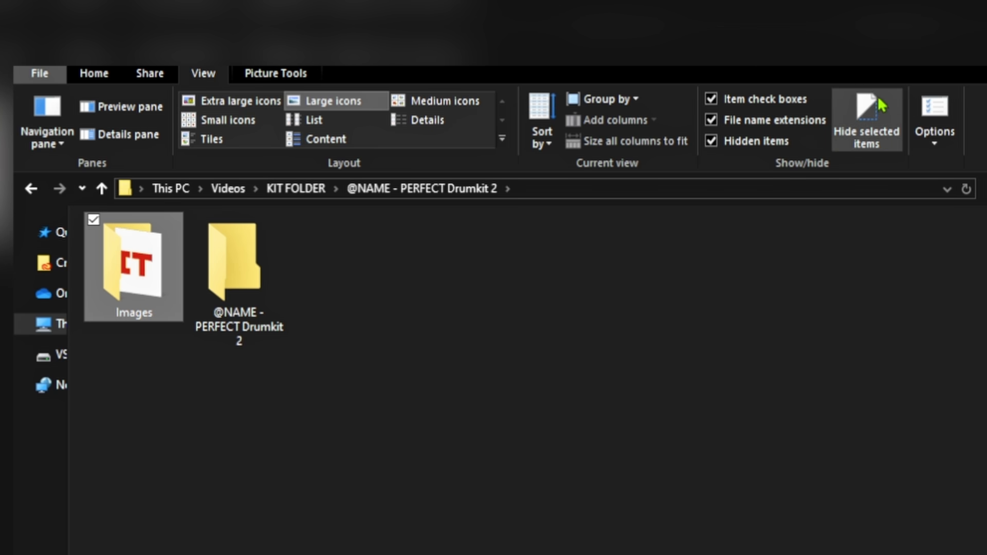
left_click(868, 124)
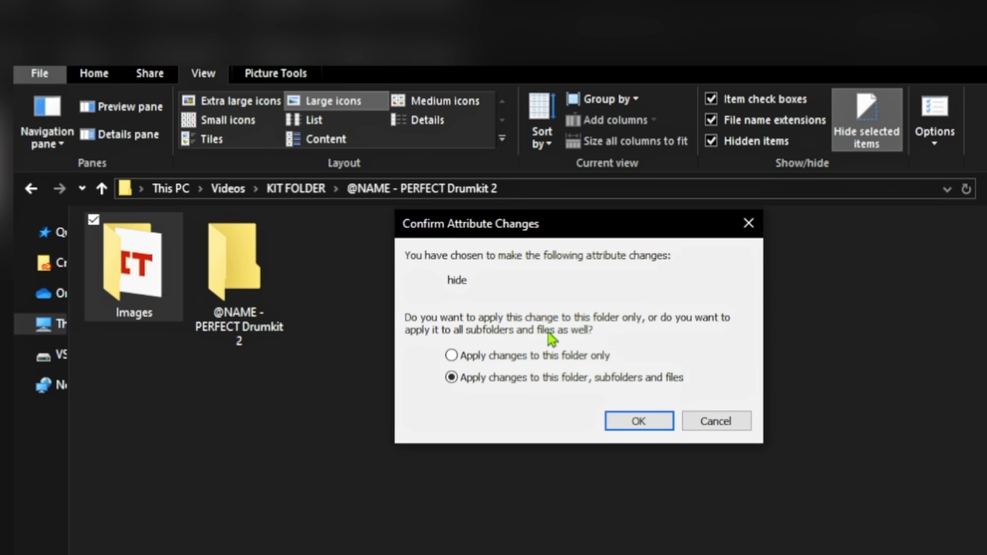
left_click(517, 359)
left_click(639, 423)
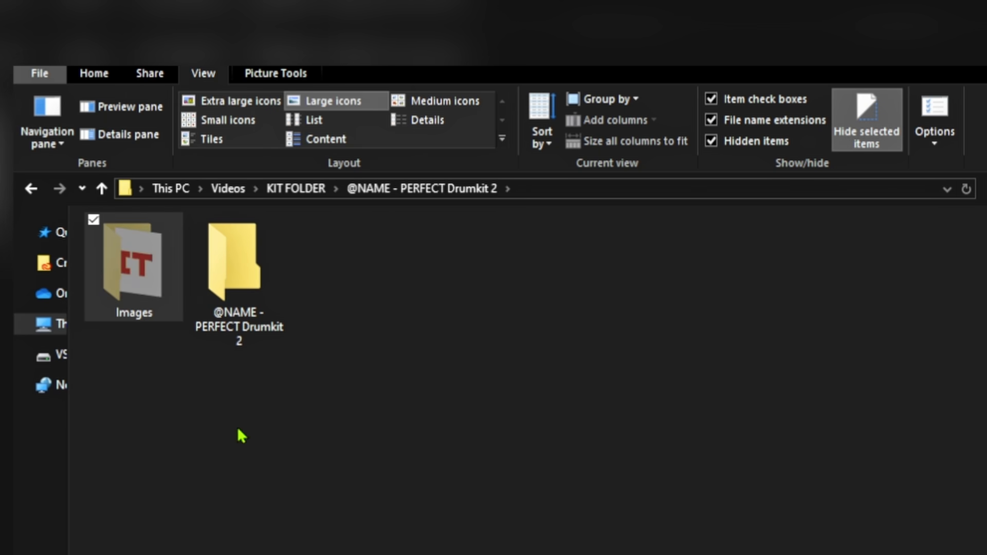
Open the hidden Images folder to check its contents, and return to the parent drum kit folder.
double_click(130, 280)
left_click(477, 189)
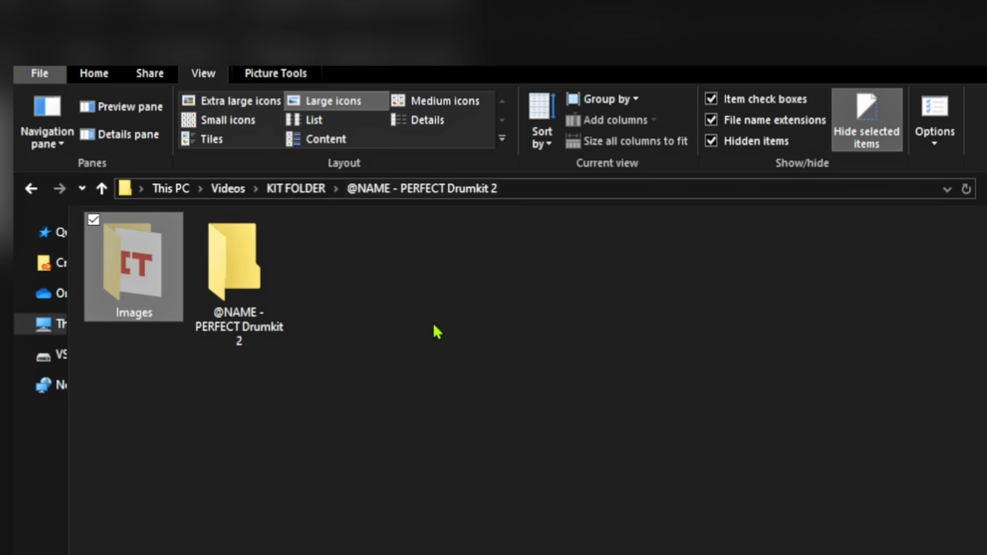
left_click(484, 315)
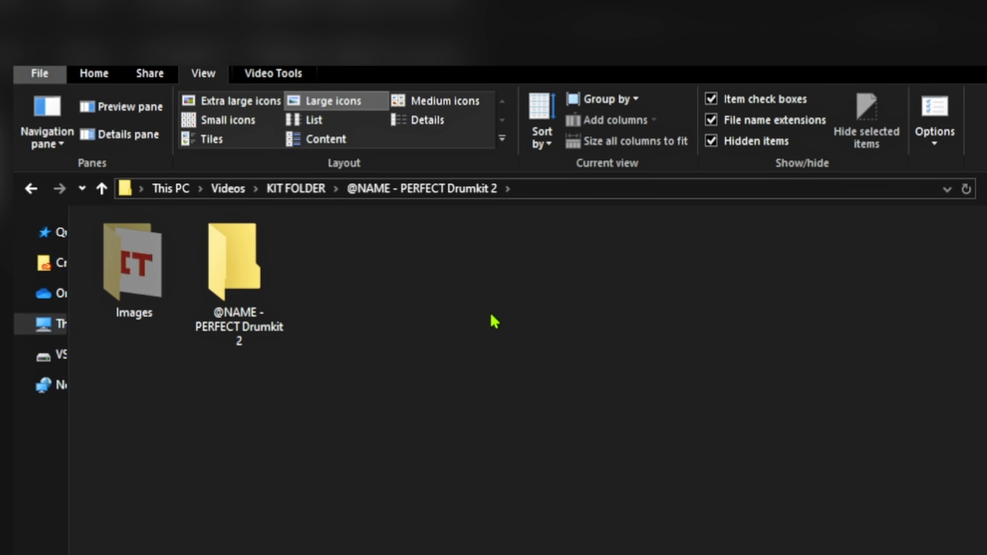
Switch the display of hidden items off and back on to check that the Images folder is hidden.
left_click(744, 147)
left_click(739, 147)
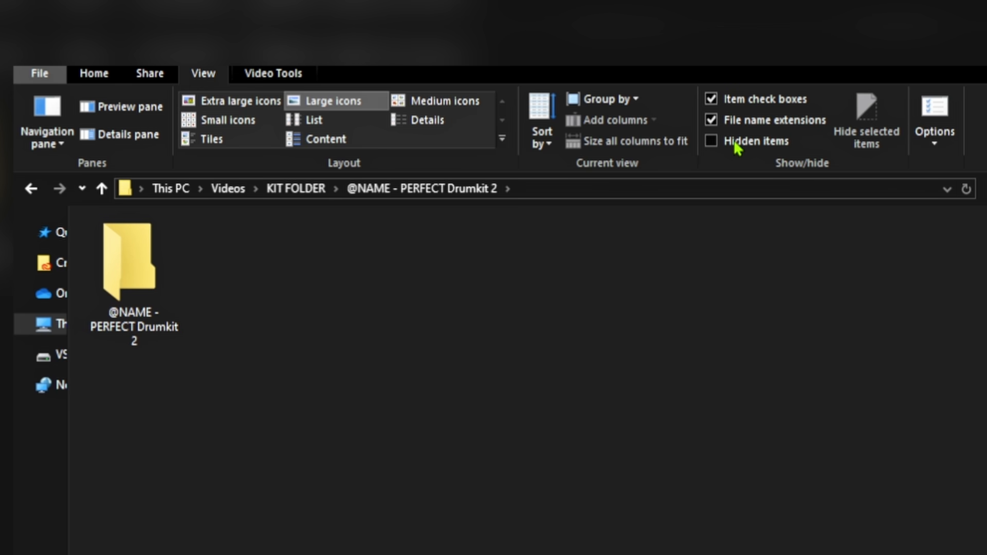
left_click(738, 150)
left_click(726, 149)
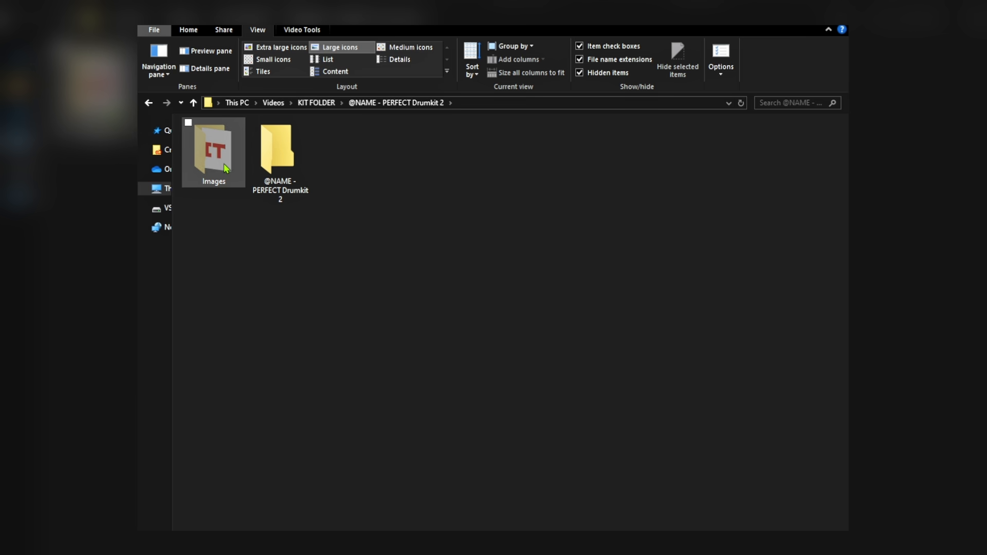
Duplicate the hidden Images folder within the outer drum kit folder.
left_click(224, 164)
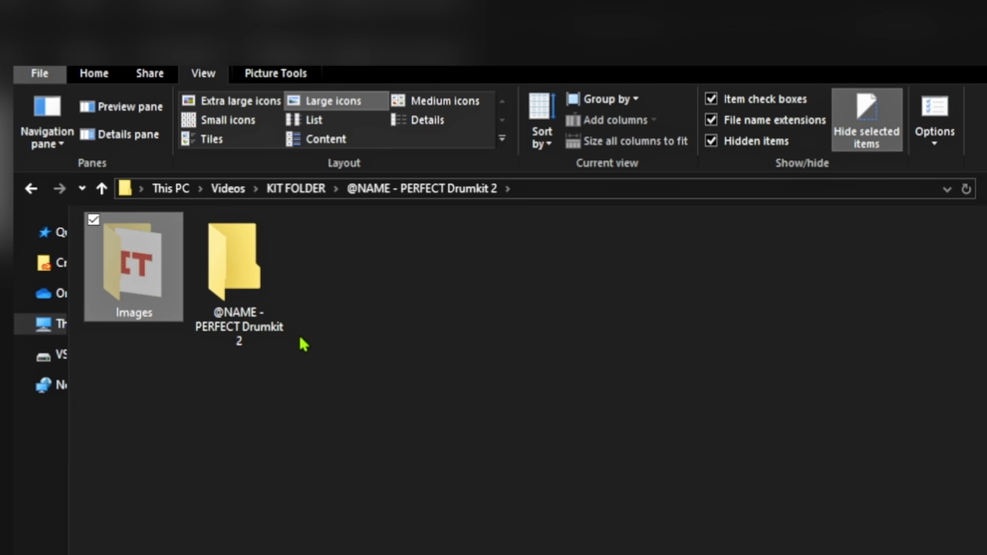
key("ctrl+c")
key("ctrl+v")
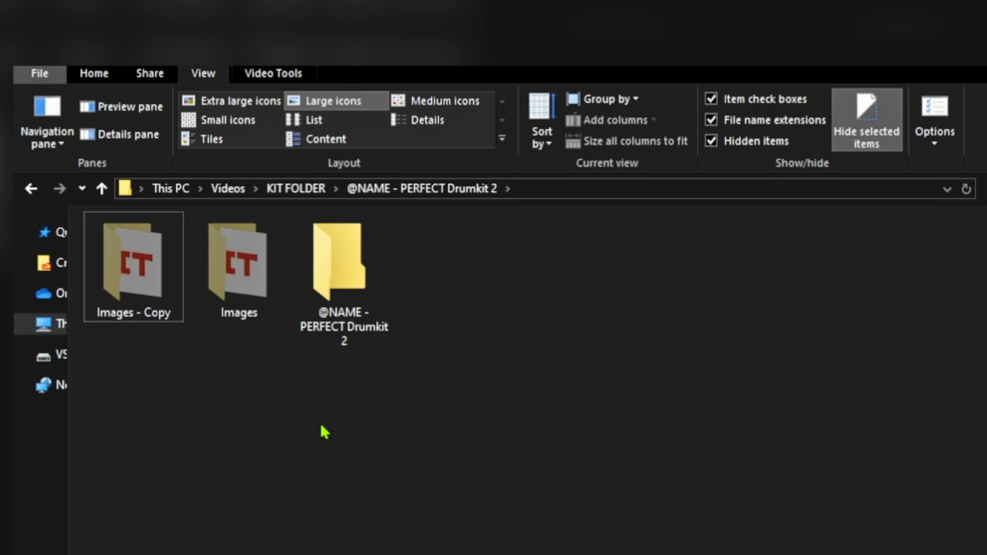
left_click_drag(138, 308, 349, 320)
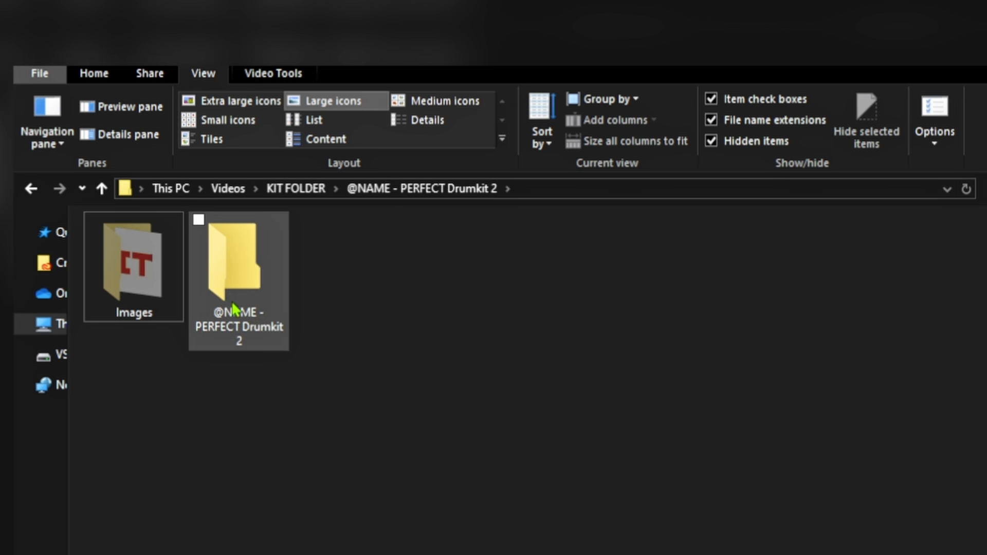
double_click(234, 309)
left_click(157, 311)
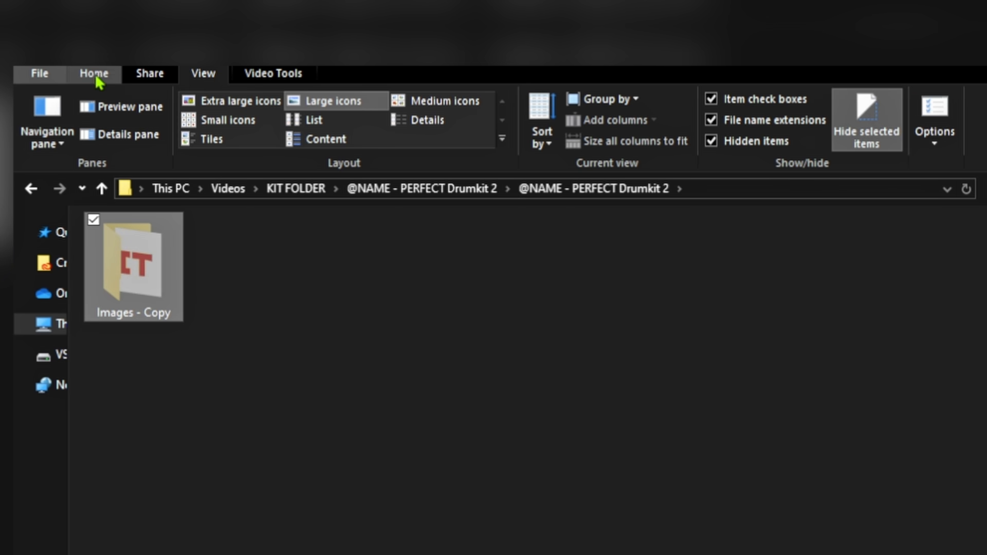
left_click(94, 73)
left_click(417, 121)
left_click_drag(135, 314, 195, 317)
key("BackSpace")
left_click(391, 350)
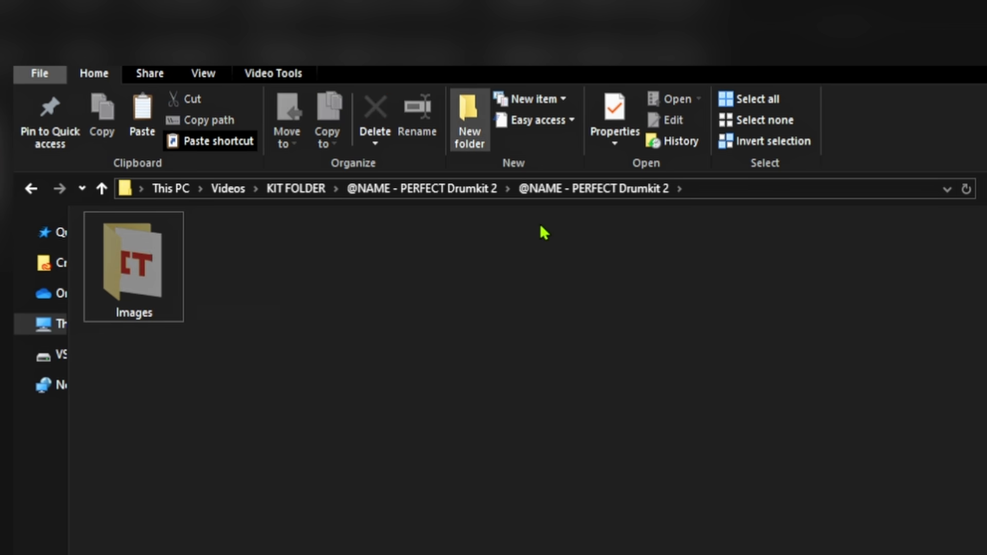
Create two folders named 808 and SNARE in the inner drum kit folder.
key("ctrl+shift+n")
type("808")
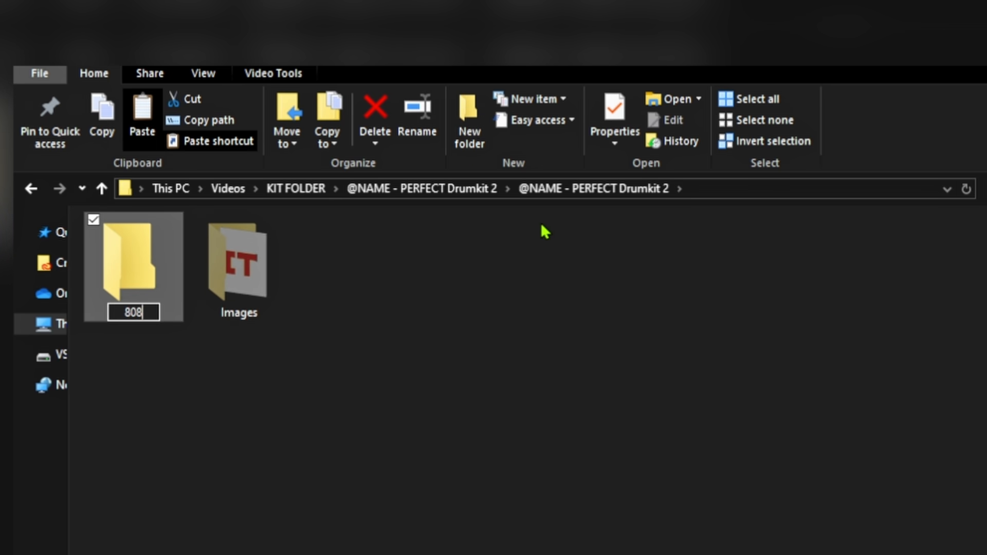
key("Return")
left_click(469, 124)
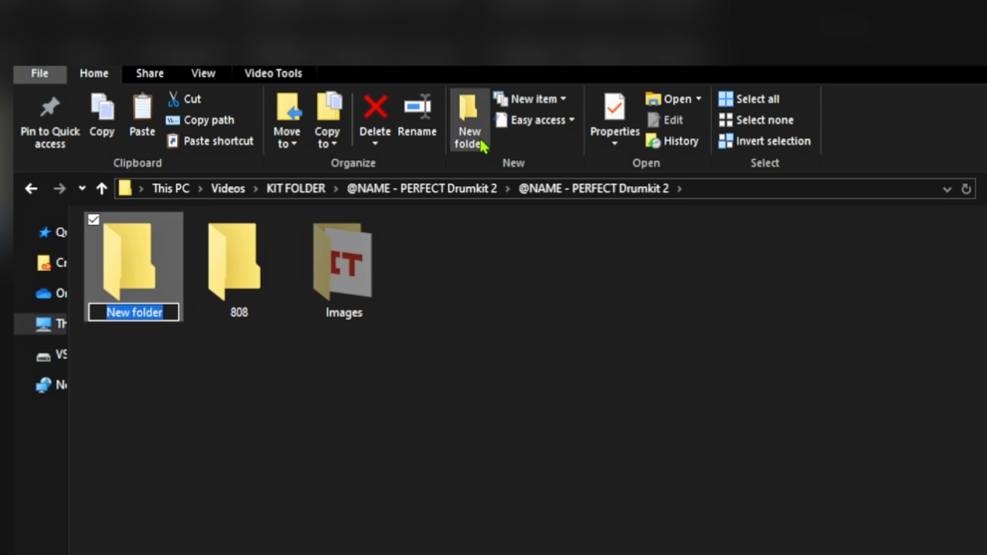
type("s")
key("BackSpace")
type("SNARE")
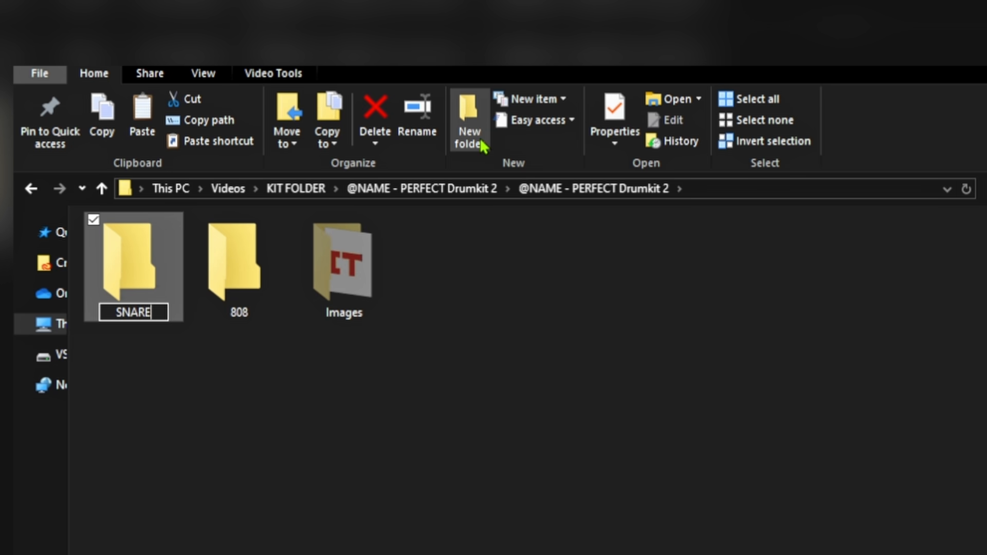
key("Return")
Add two more sample folders named HIHATS and KICK to the inner drum kit folder.
left_click(481, 146)
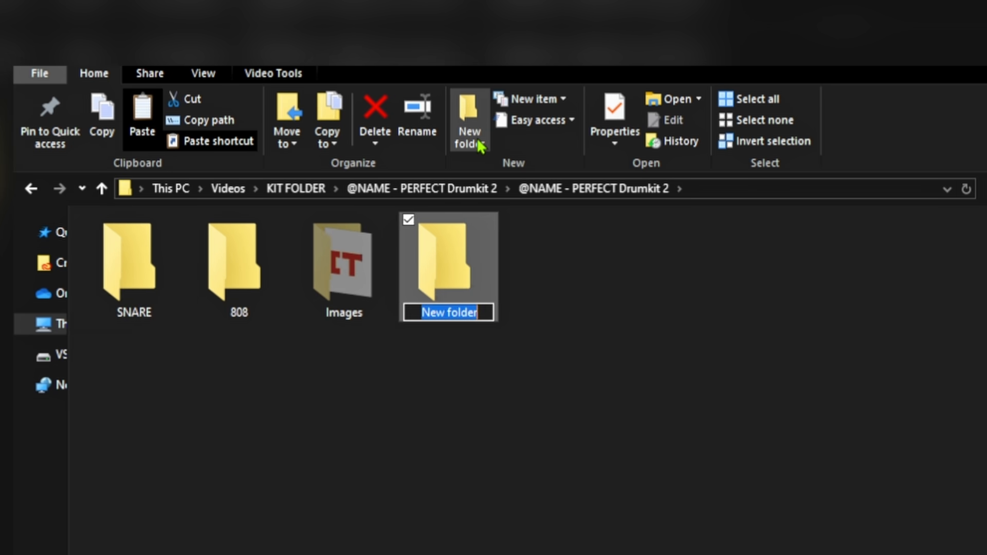
type("HIHATS")
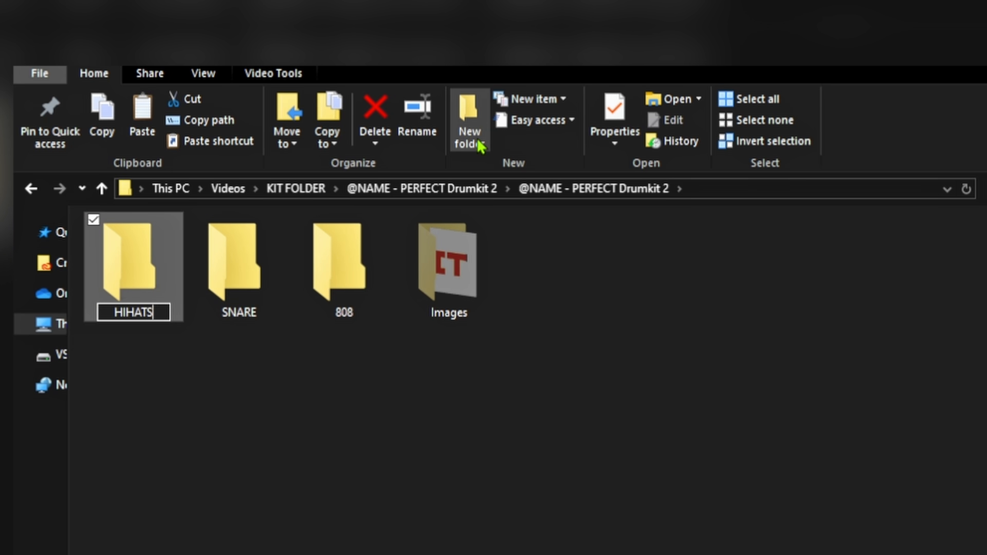
key("Return")
left_click(482, 146)
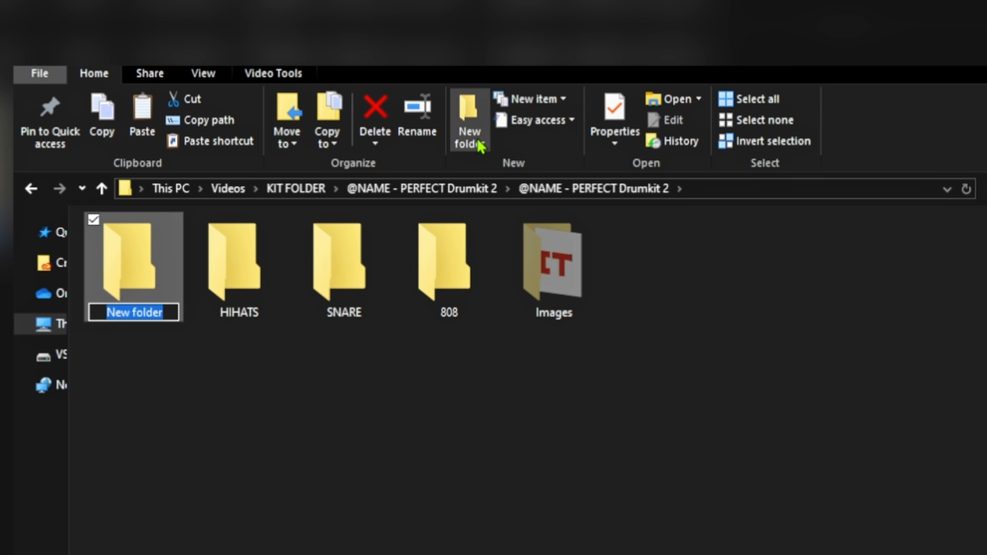
type("KICK")
key("Return")
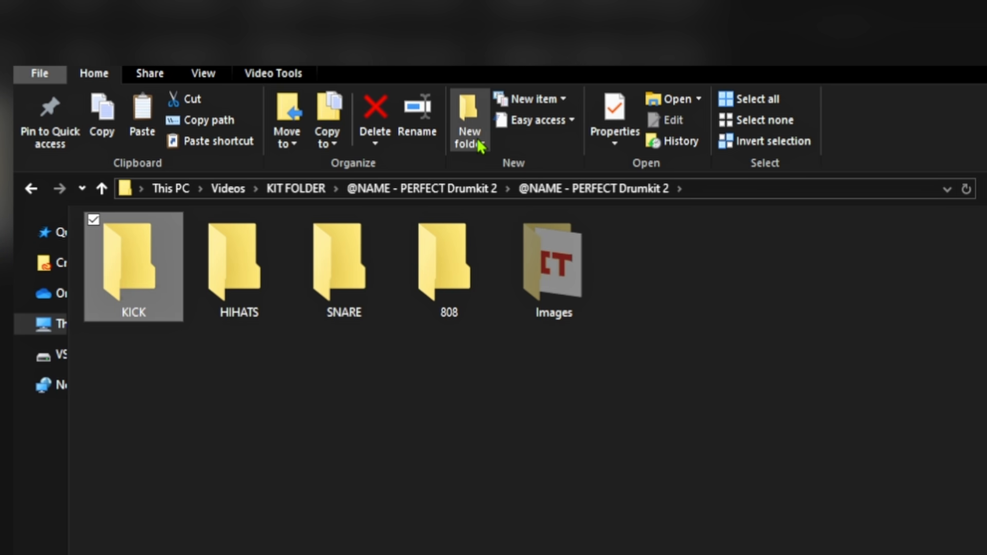
Add sample folders named CLAPS, SFX and LOOPS to the inner drum kit folder.
left_click(482, 146)
type("CLAPS")
key("Return")
left_click(482, 146)
type("SFX")
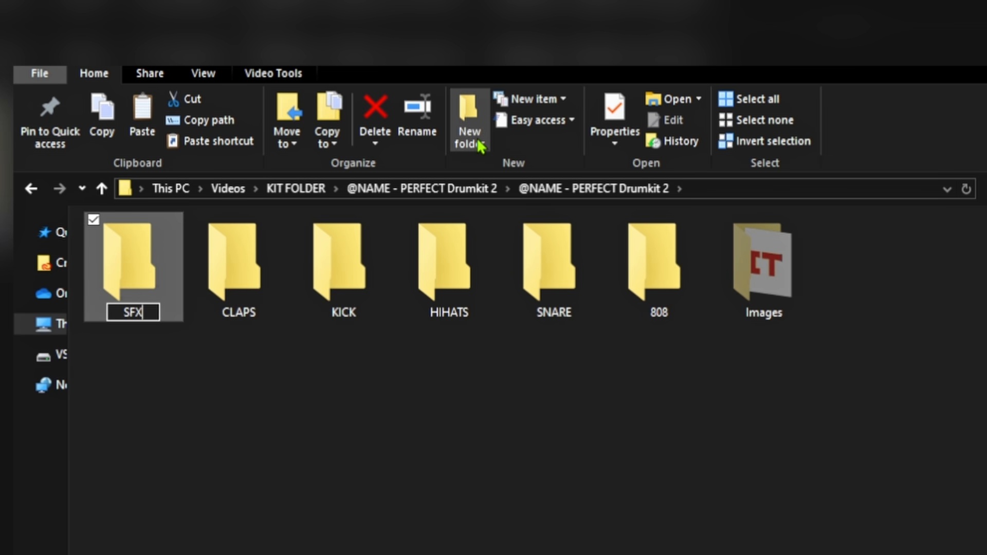
key("Return")
left_click(482, 146)
type("LOOPS")
key("Return")
left_click_drag(756, 404, 123, 276)
left_click(764, 484)
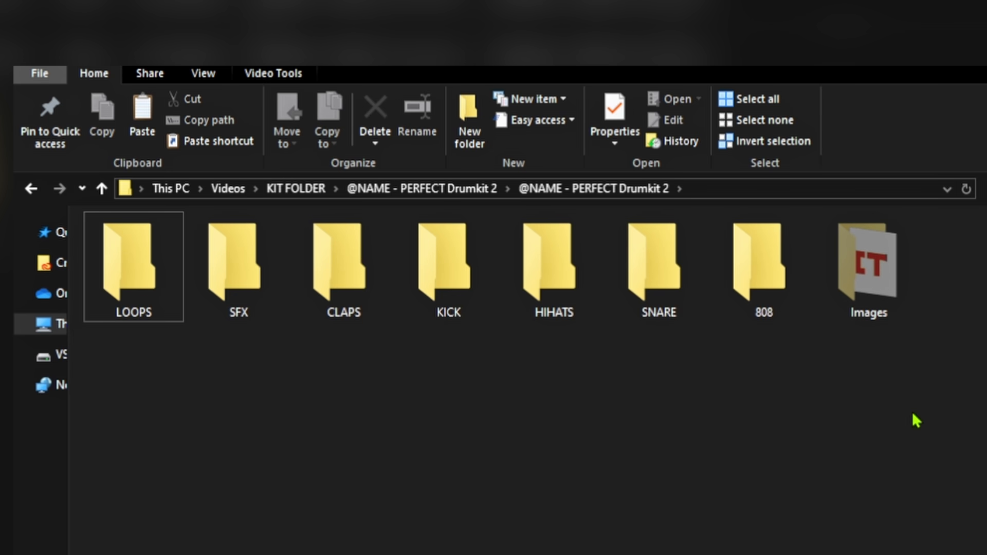
left_click_drag(763, 243, 209, 211)
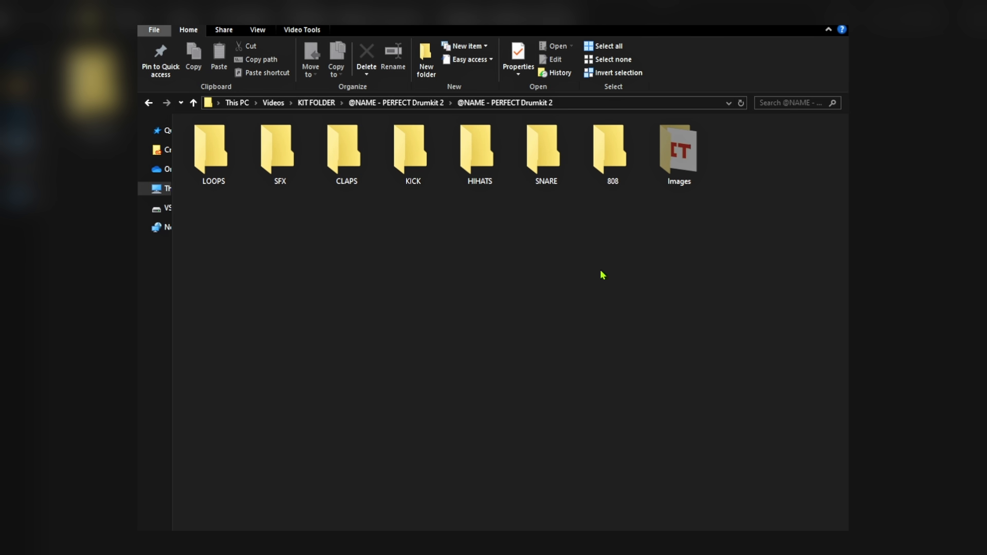
Open the inner Images folder, then switch to Photopea and shift the banner's Background layer to green with Hue 106 in Hue/Saturation.
double_click(683, 172)
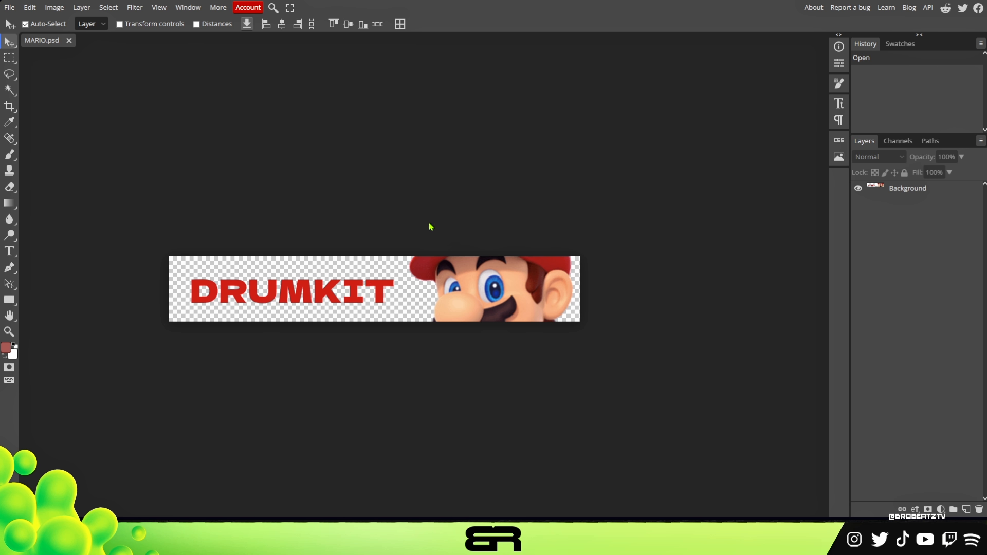
left_click(900, 190)
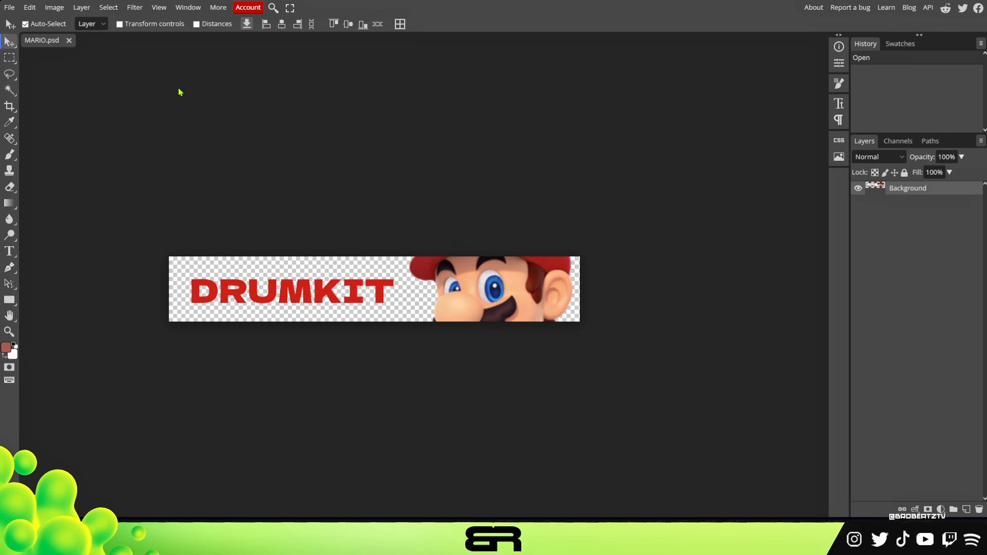
left_click(55, 7)
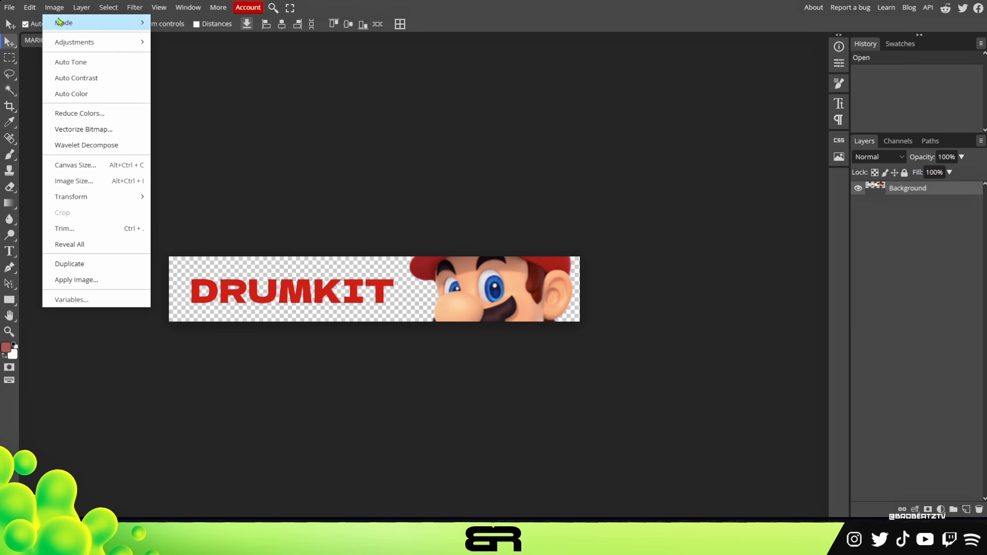
mouse_move(85, 42)
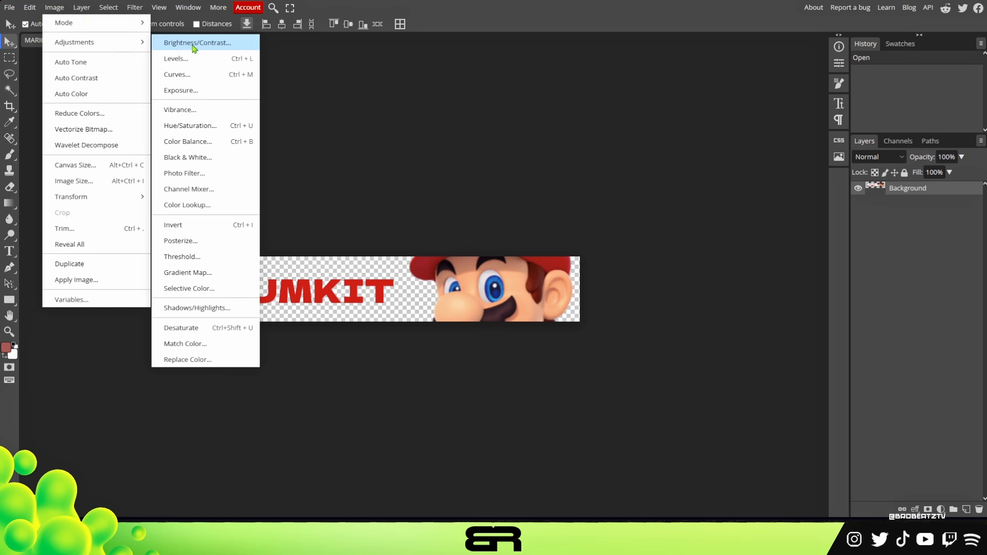
left_click(192, 126)
left_click_drag(163, 136, 210, 154)
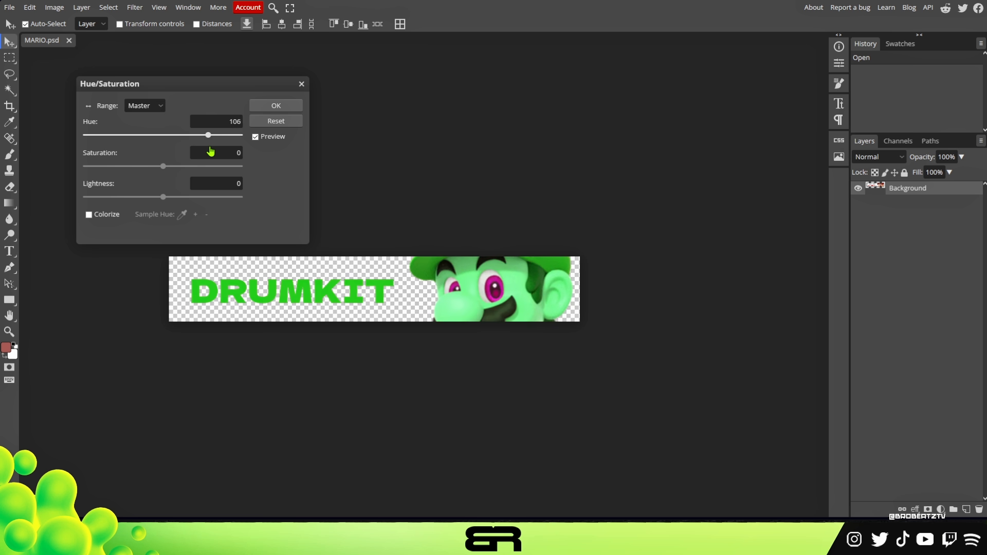
left_click(281, 105)
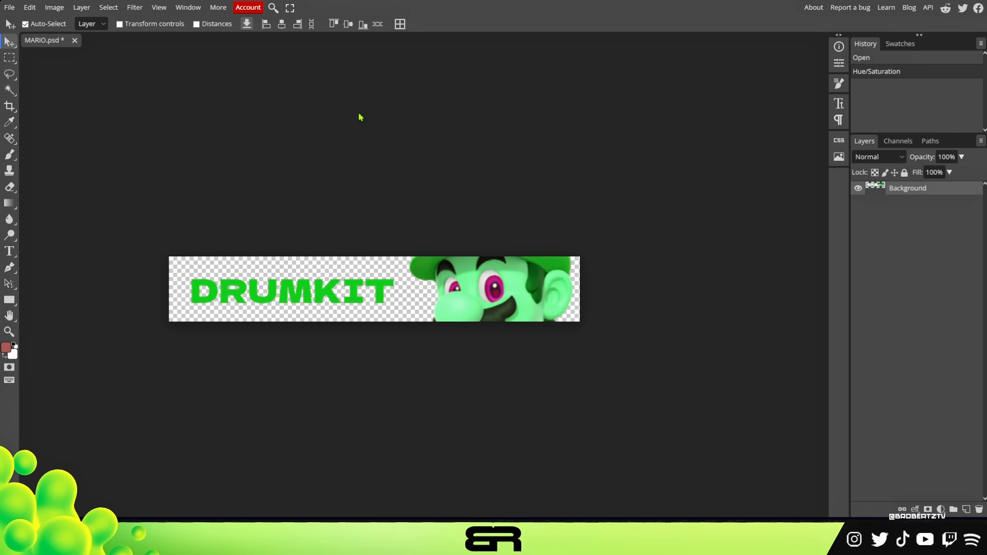
Export the green banner as a PNG named MARIO.
left_click(9, 7)
mouse_move(56, 157)
left_click(124, 165)
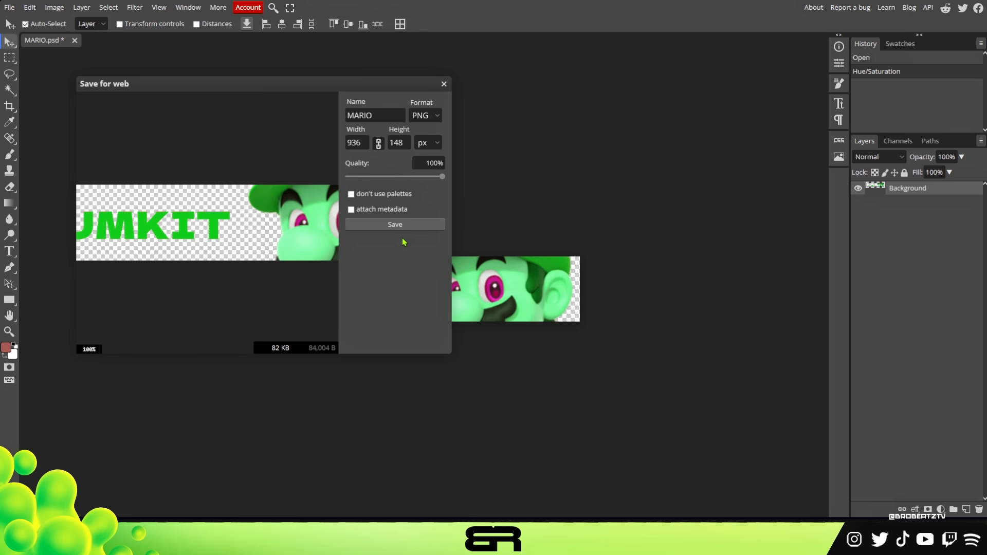
left_click(403, 225)
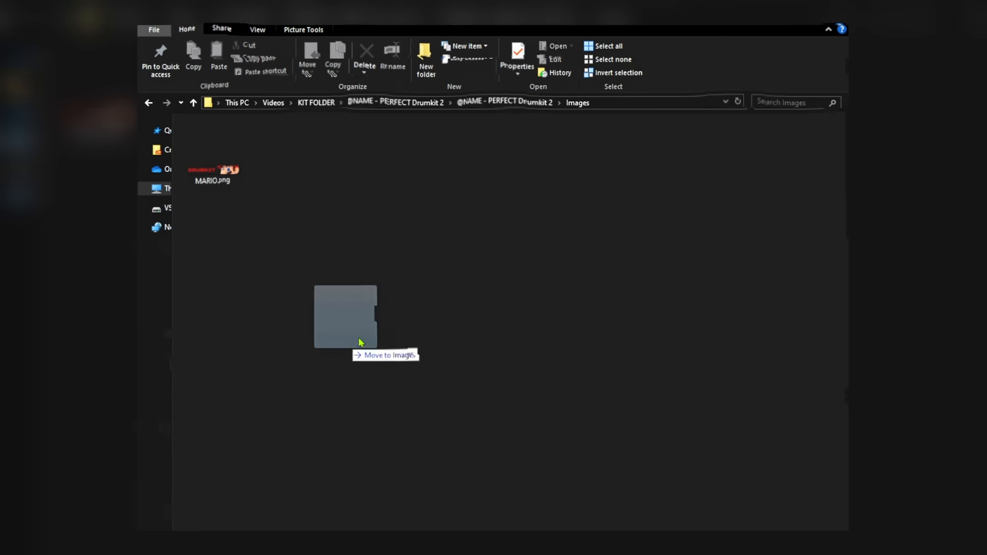
Move the green banner MARIO1.png into the inner Images folder and delete the red MARIO.png from it.
left_click_drag(361, 346, 466, 381)
left_click(455, 356)
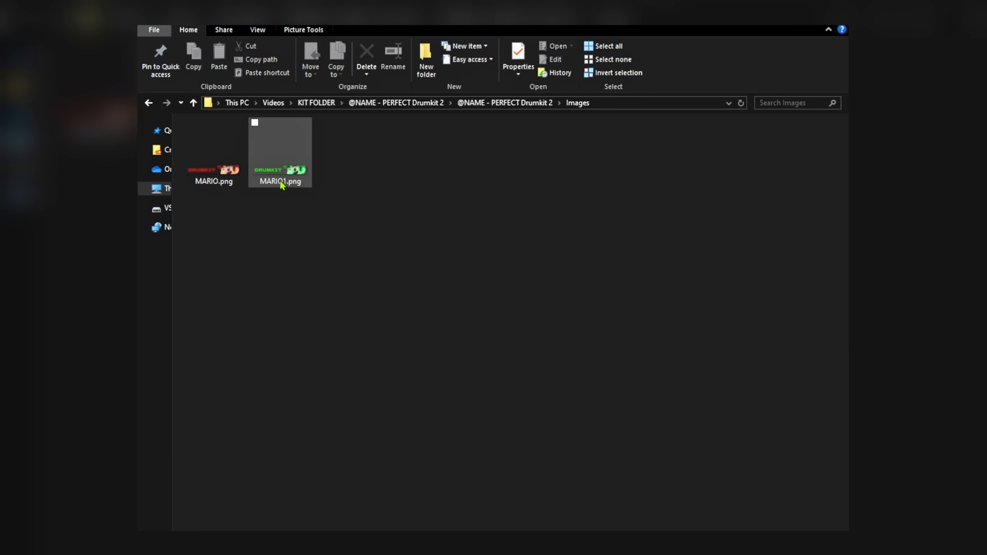
left_click(213, 176)
left_click(367, 53)
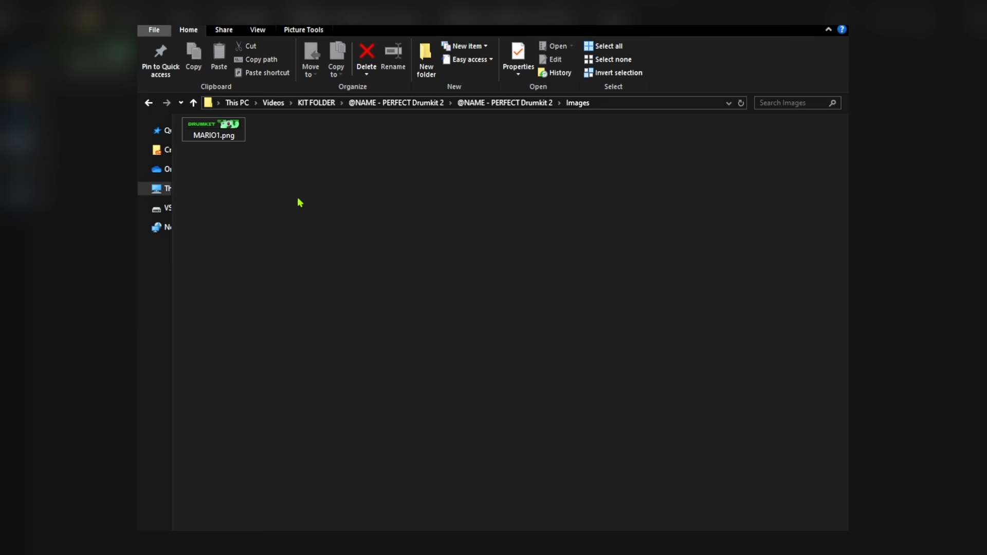
Return to the inner drum kit folder to review its sample folders and the Images folder.
left_click(238, 131)
left_click(506, 102)
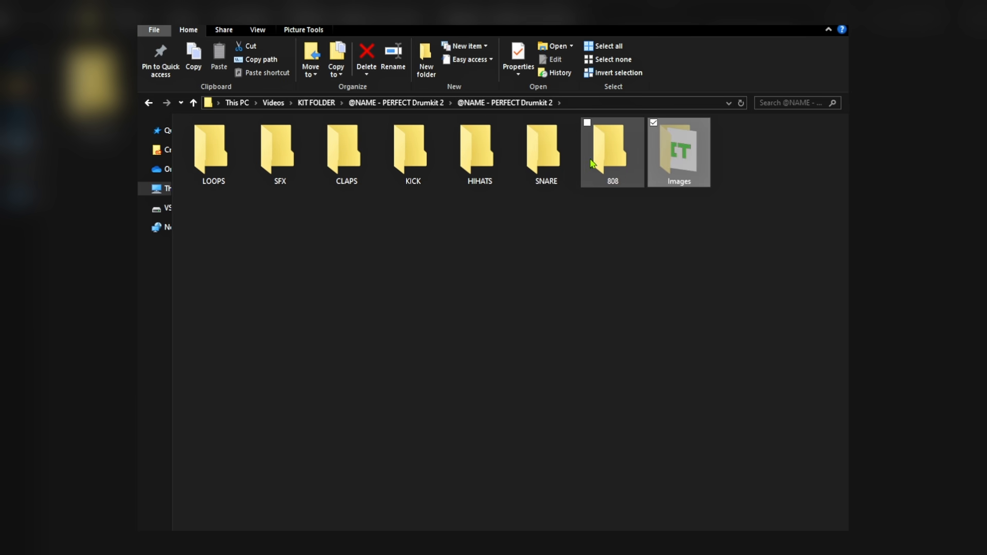
left_click(256, 165)
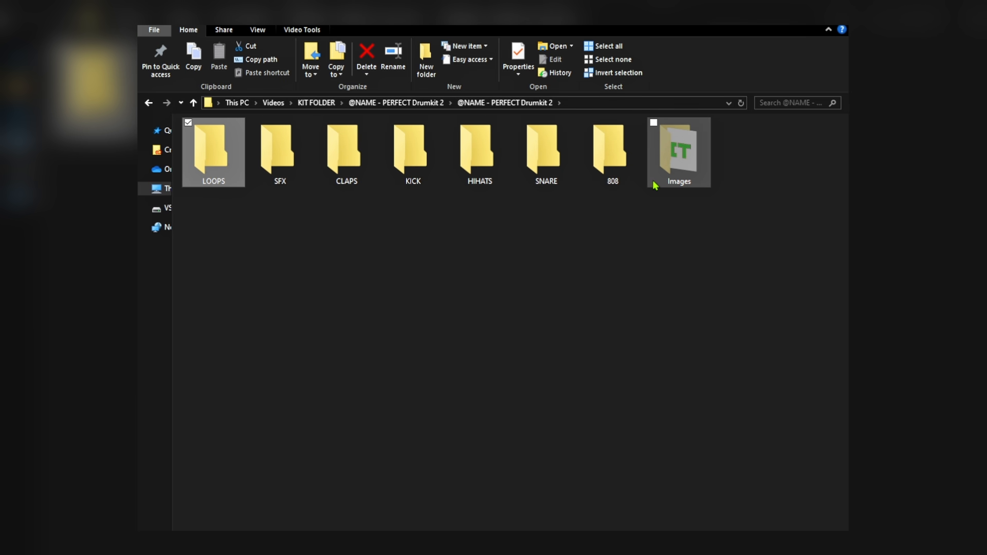
Make six copies of MARIO1.png inside the inner Images folder.
double_click(679, 154)
left_click(219, 139)
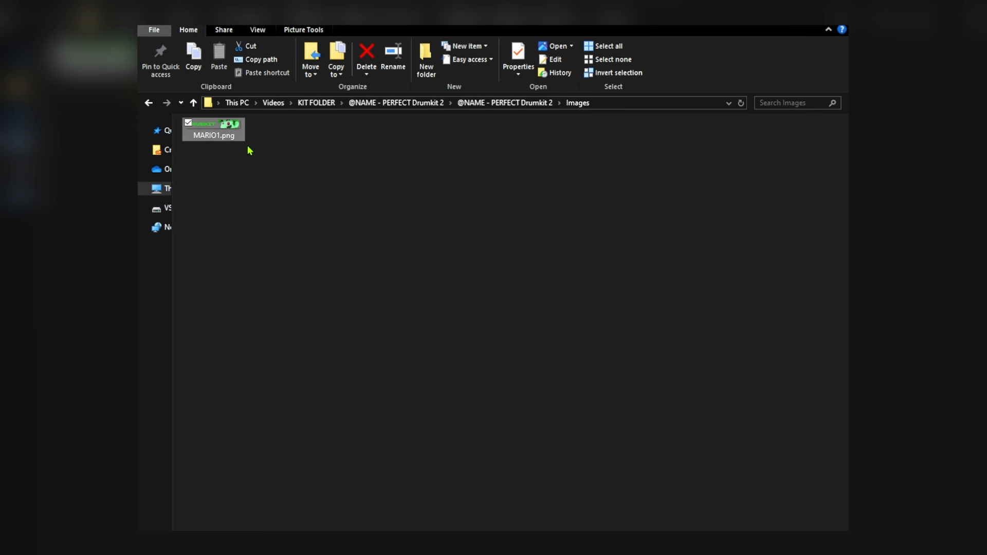
key("ctrl+c")
key("ctrl+v")
key("ctrl+v")
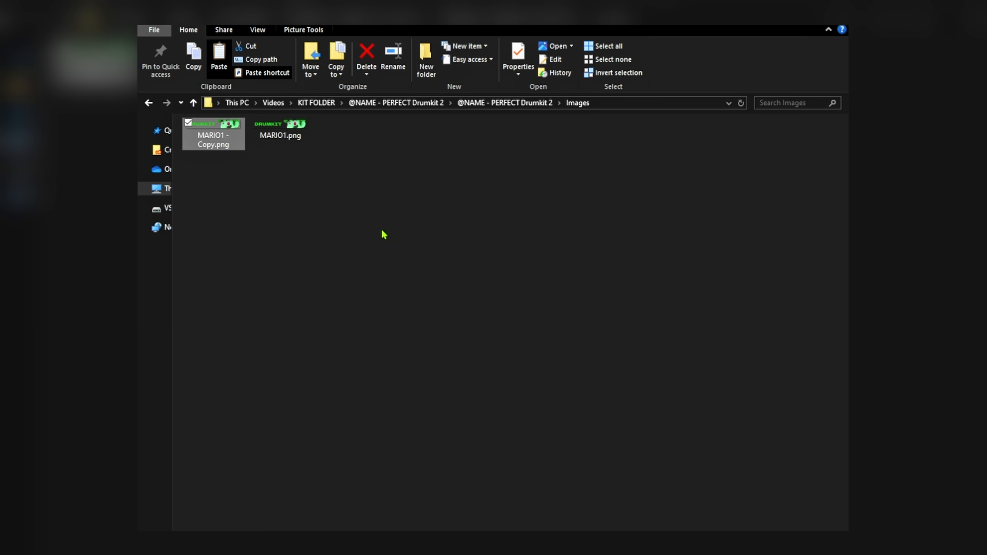
key("ctrl+v")
key("ctrl+v")
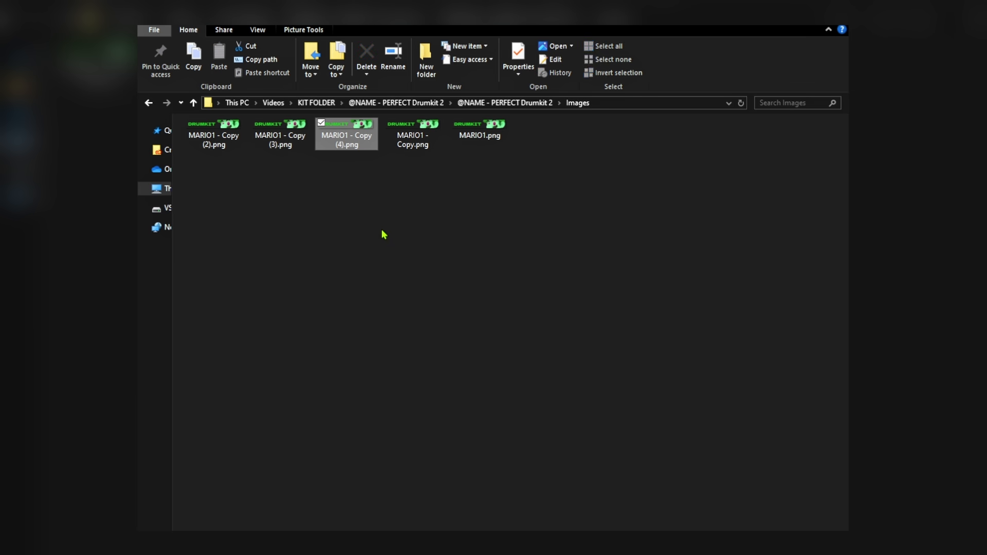
key("ctrl+v")
key("ctrl+v")
left_click(470, 260)
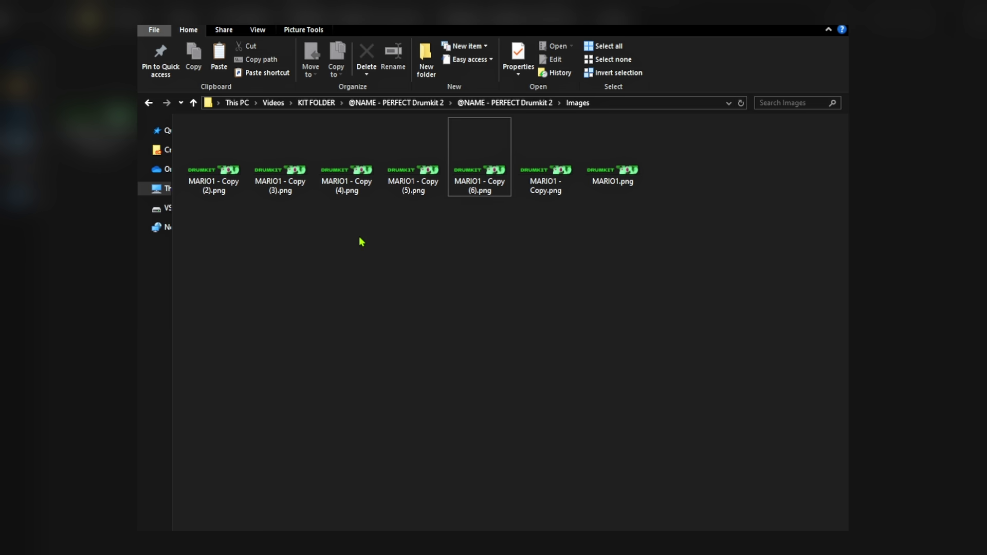
Rename the banner file MARIO1 - Copy (2).png as 808.png.
left_click(214, 149)
left_click(393, 67)
type("808")
key("Return")
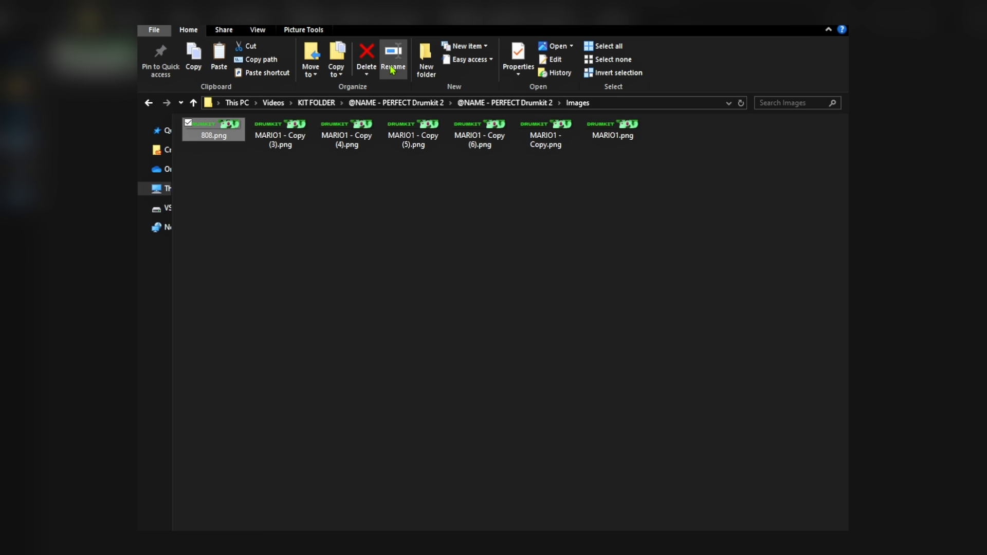
Rename the banner file MARIO1 - Copy (3).png as CLAP.png.
key("Right")
left_click(395, 70)
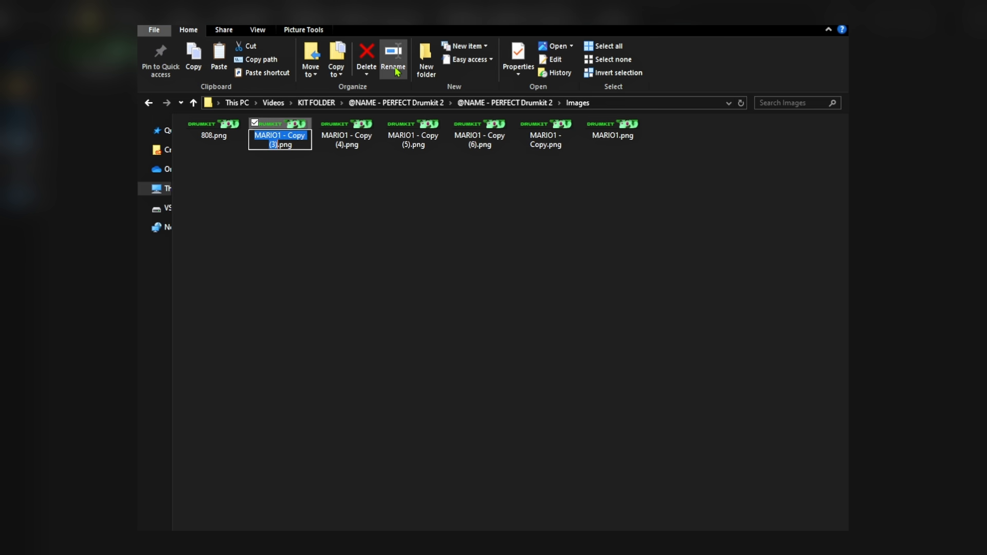
type("cla")
key("BackSpace")
key("BackSpace")
key("BackSpace")
type("CLAP")
key("Return")
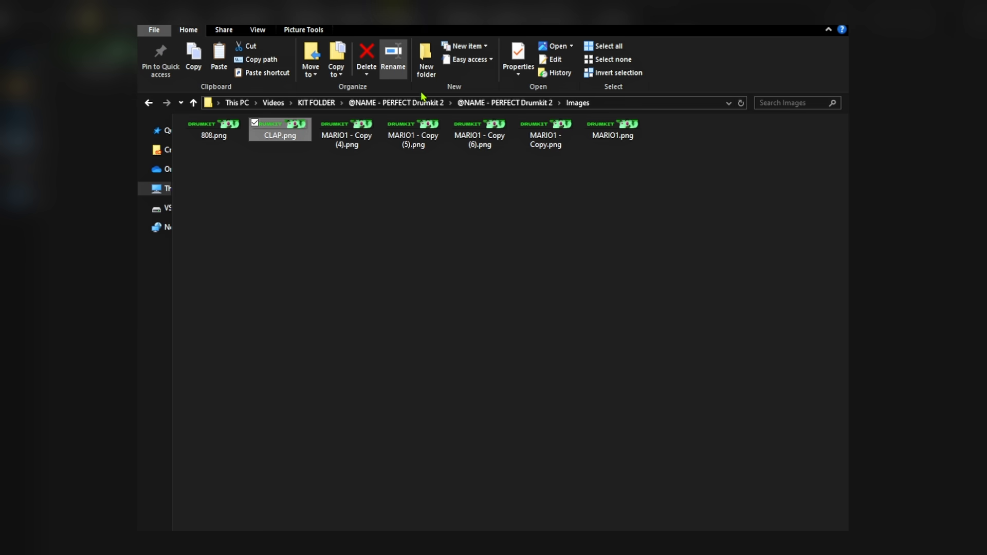
Rename the banner file MARIO1 - Copy (4).png as SNARE.png, and select the next copy.
key("Right")
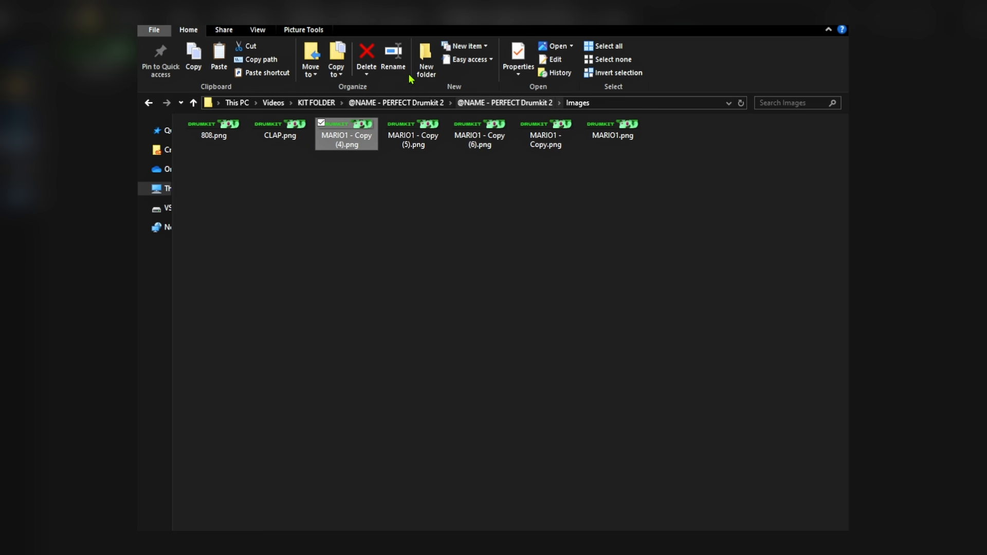
left_click(394, 56)
type("SNARE")
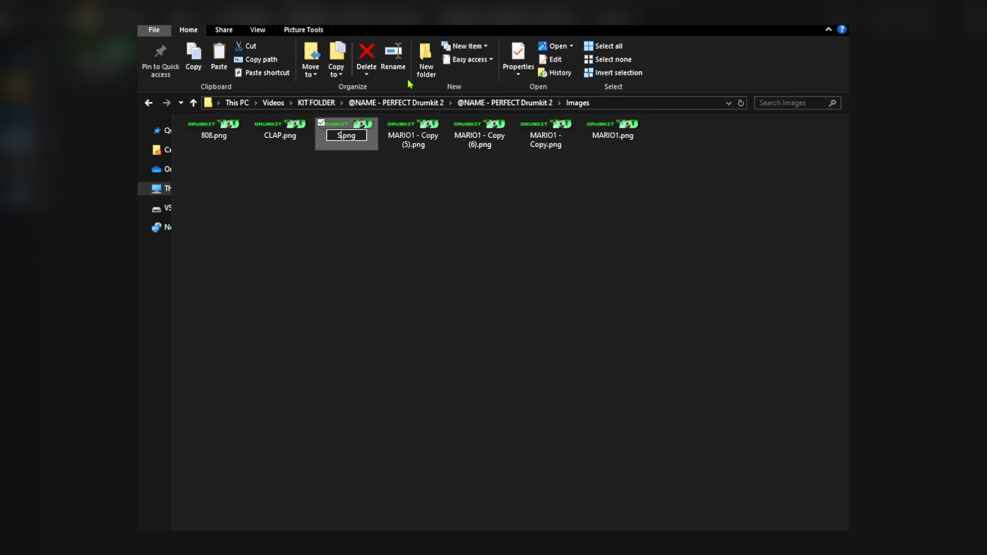
key("Return")
left_click(354, 153)
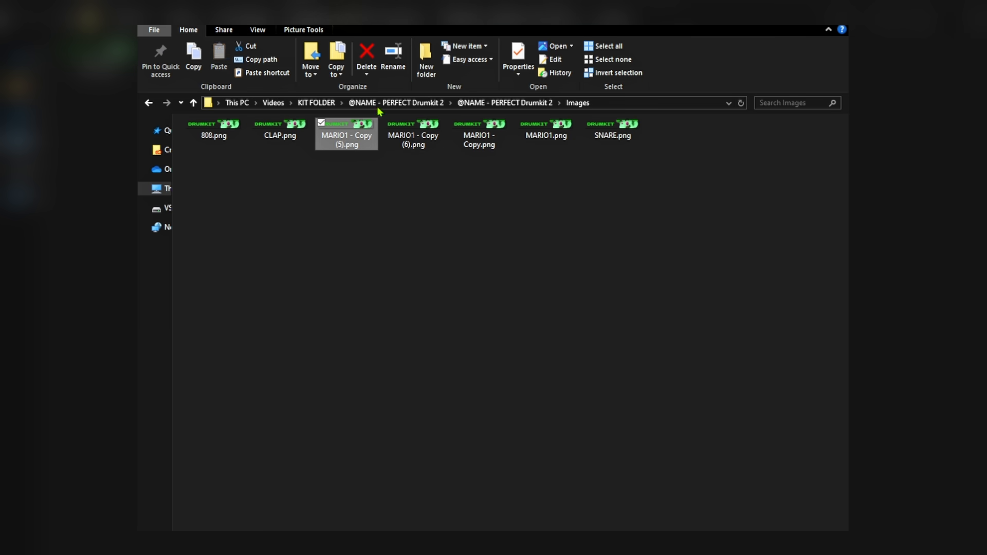
Rename the banner file MARIO1 - Copy (5).png as HIHAT.png and MARIO1 - Copy (6).png as SFX.png.
left_click(399, 69)
type("HIHAT")
left_click(399, 70)
type("SFX")
Rename the banner file MARIO1 - Copy.png as LOOPS.png and MARIO1.png as KICK.png.
left_click(399, 70)
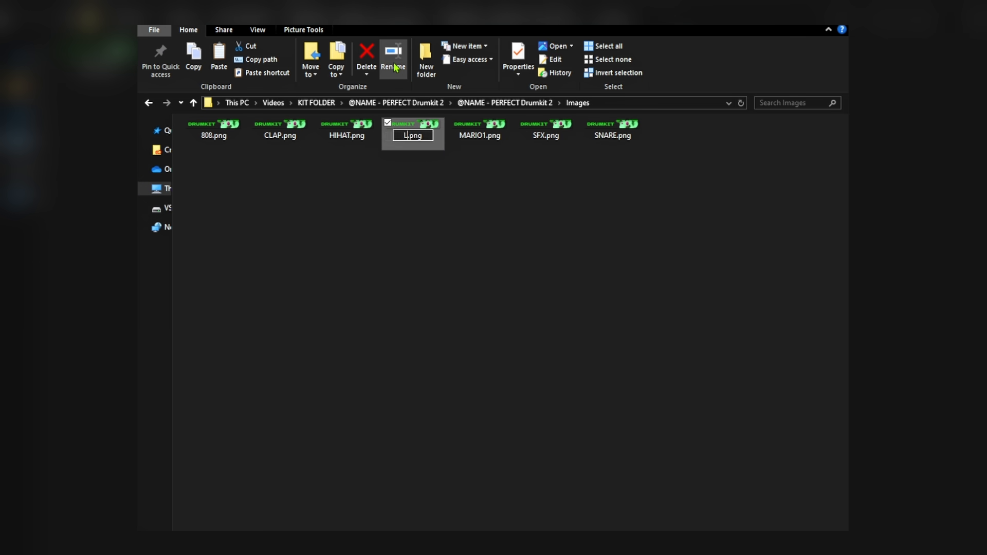
type("LOOPS")
left_click(469, 167)
type("KICK")
left_click(630, 215)
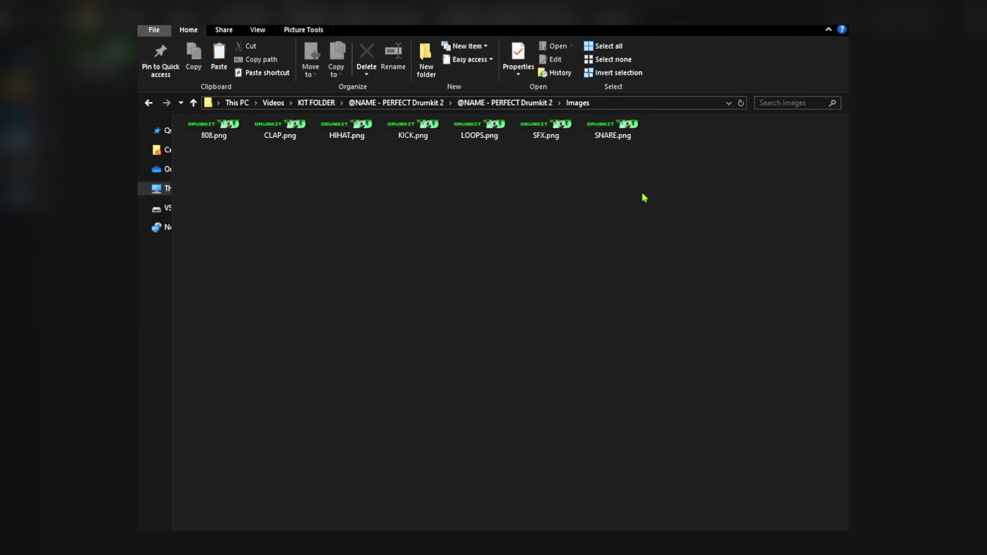
left_click_drag(674, 182, 182, 124)
left_click(594, 280)
left_click(518, 105)
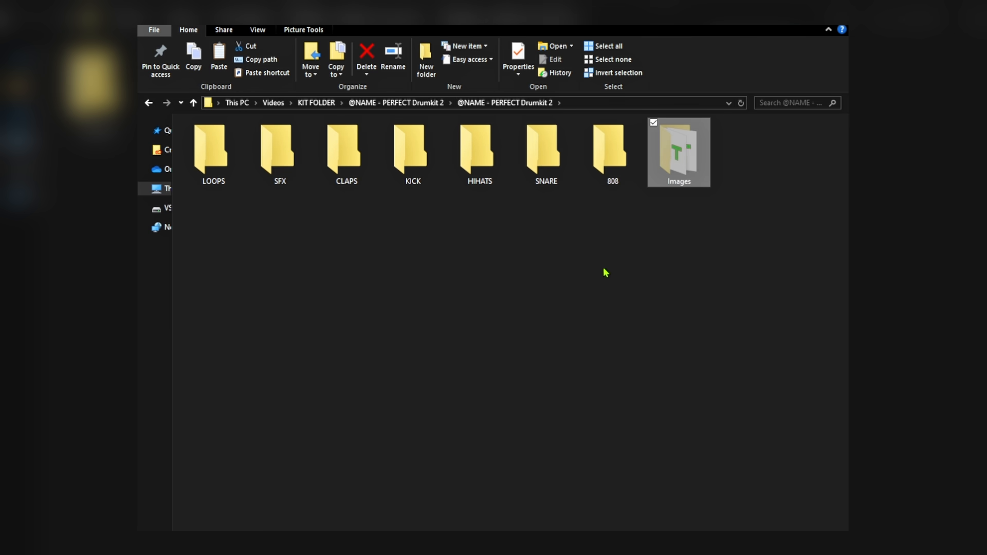
left_click_drag(643, 223, 219, 158)
left_click(319, 211)
left_click(403, 105)
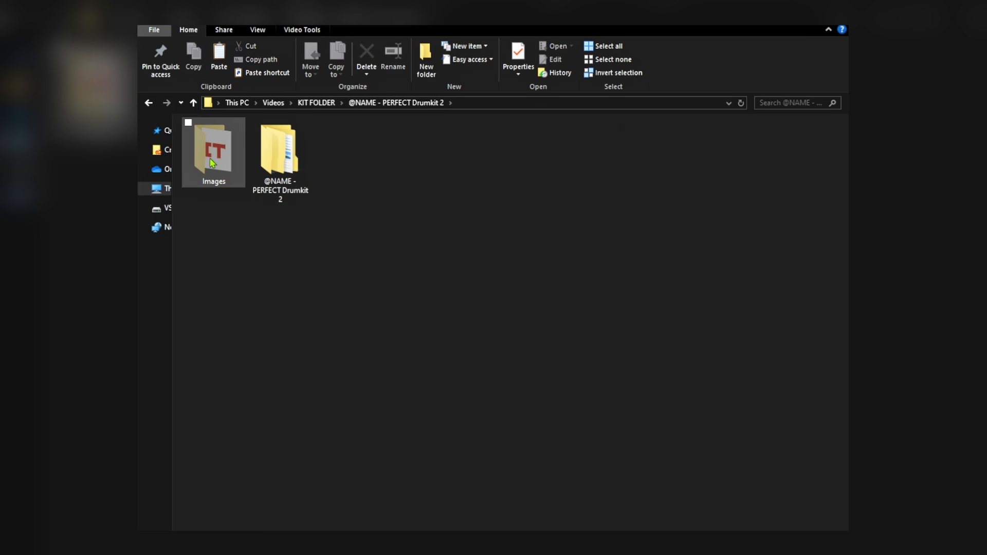
double_click(208, 152)
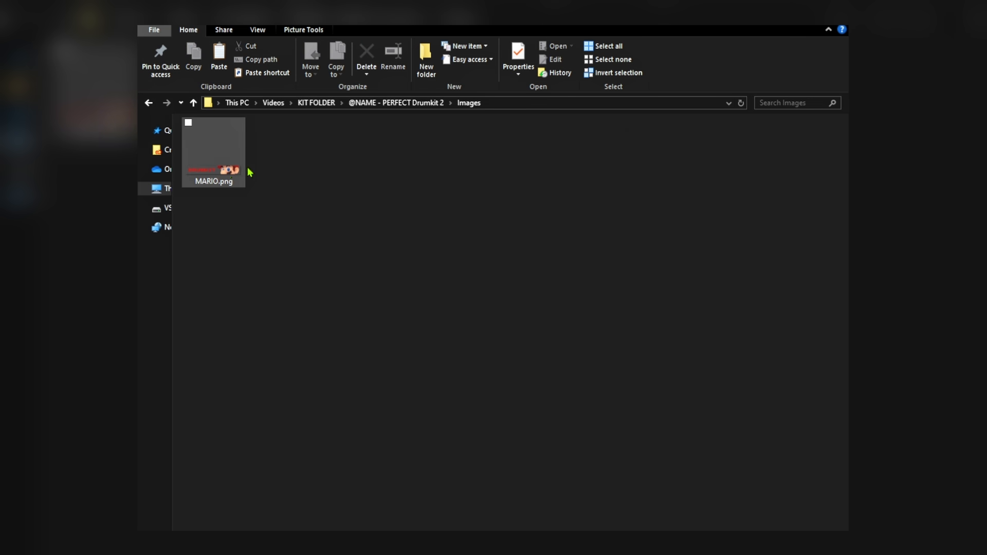
left_click(430, 103)
left_click(272, 188)
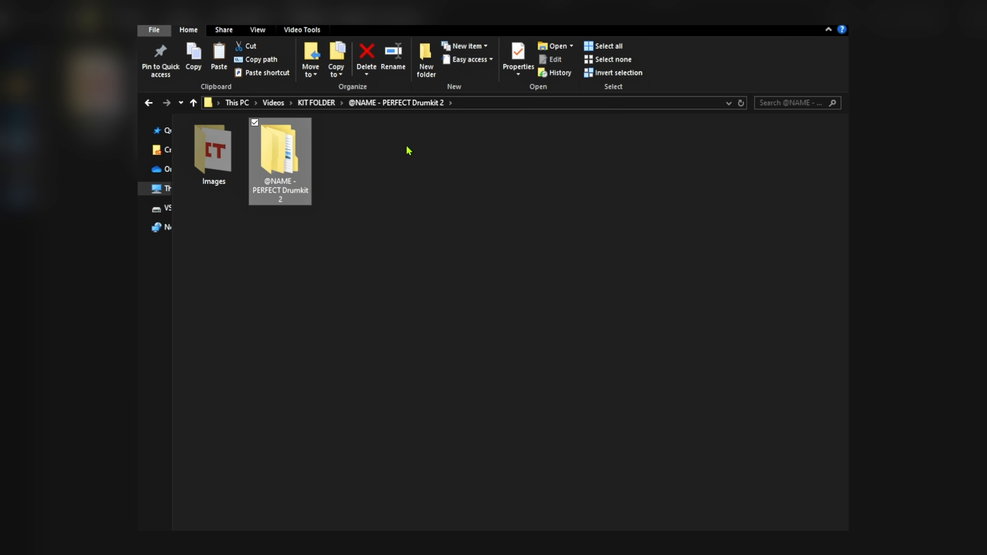
left_click(395, 61)
key("ctrl+c")
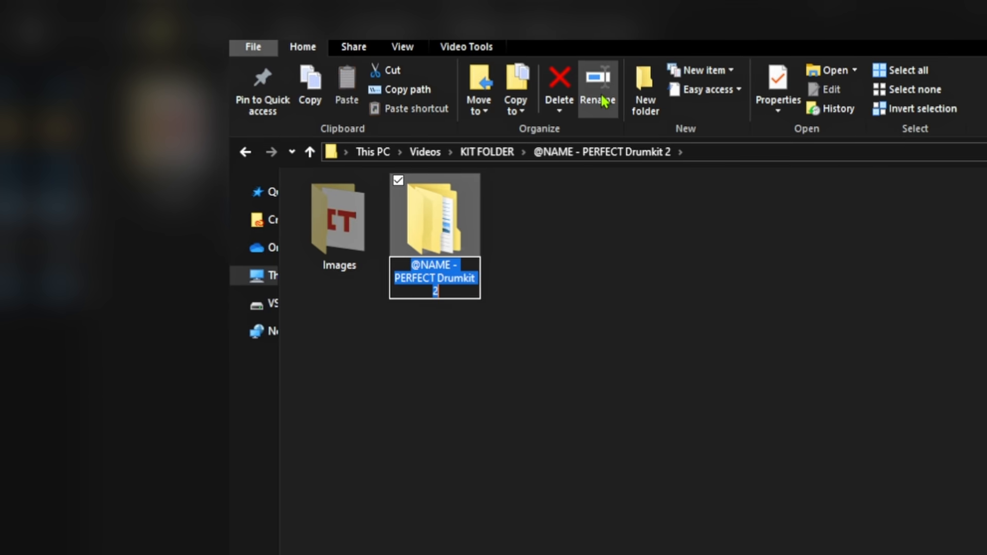
key("Return")
double_click(342, 254)
left_click(343, 256)
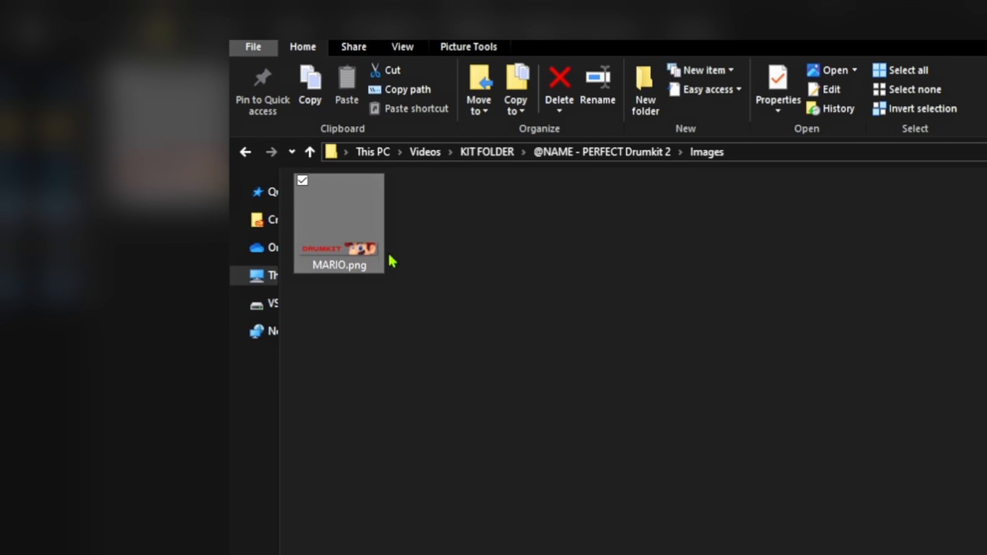
left_click(601, 103)
key("ctrl+v")
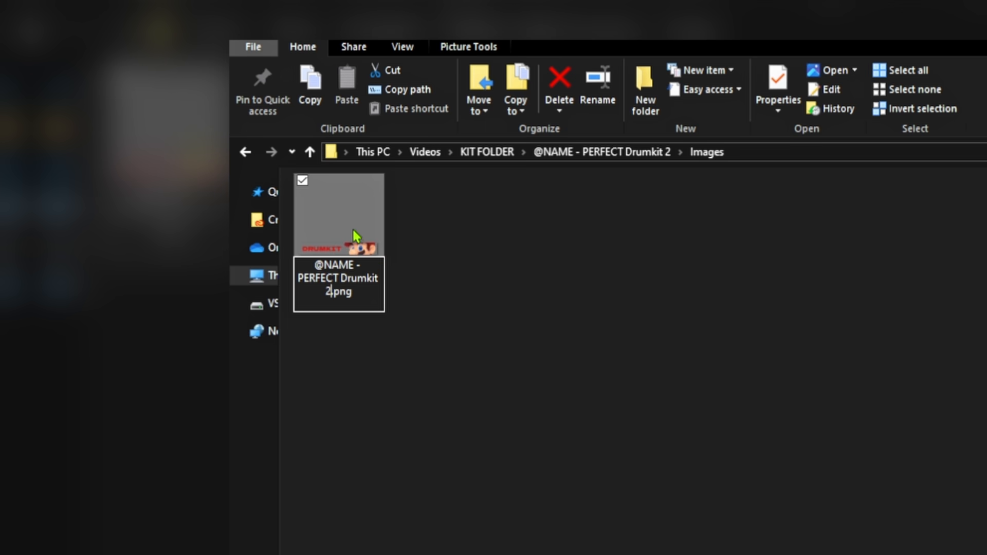
key("Return")
Review the outer banner, the inner sample folders and the inner Images banners to compare their file and folder names.
left_click(646, 154)
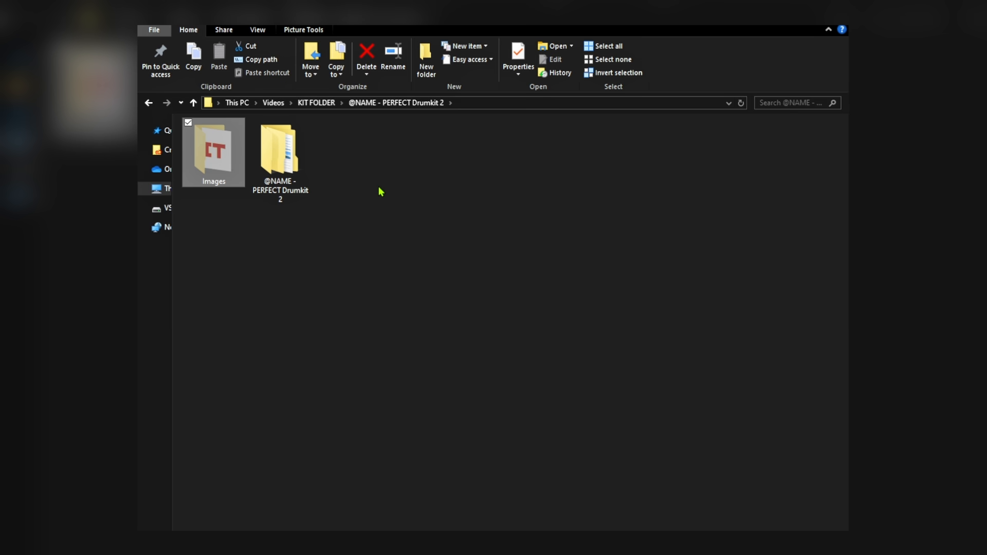
left_click(382, 191)
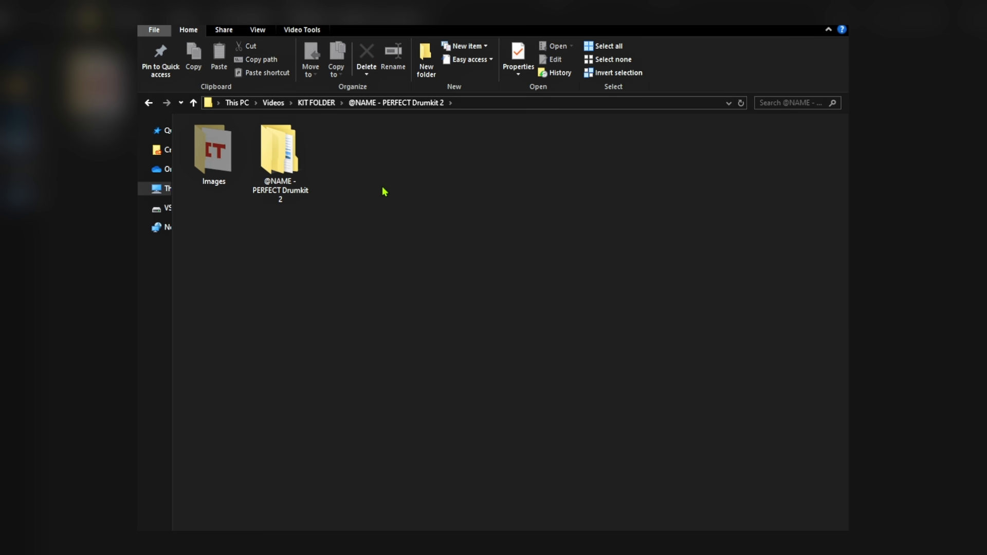
double_click(215, 164)
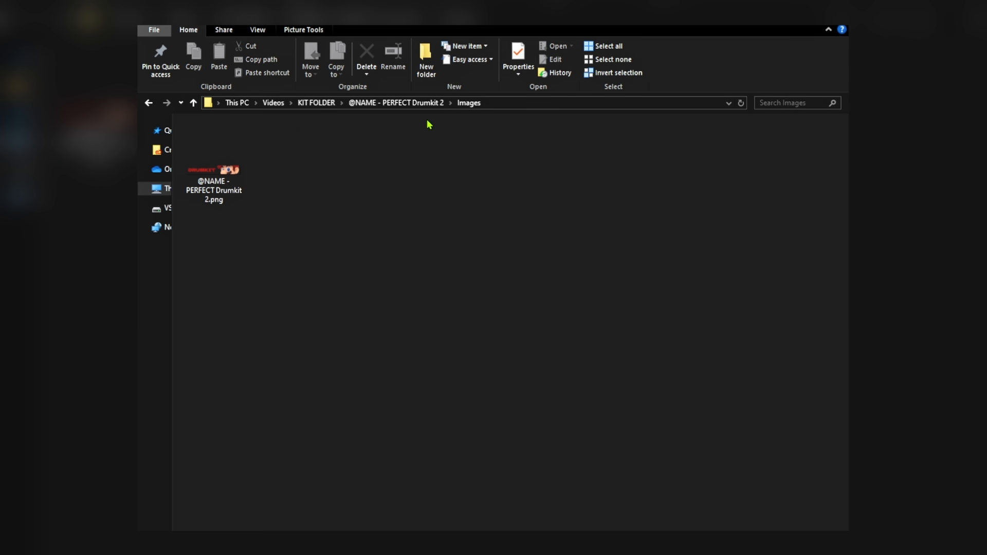
left_click(407, 103)
left_click(329, 266)
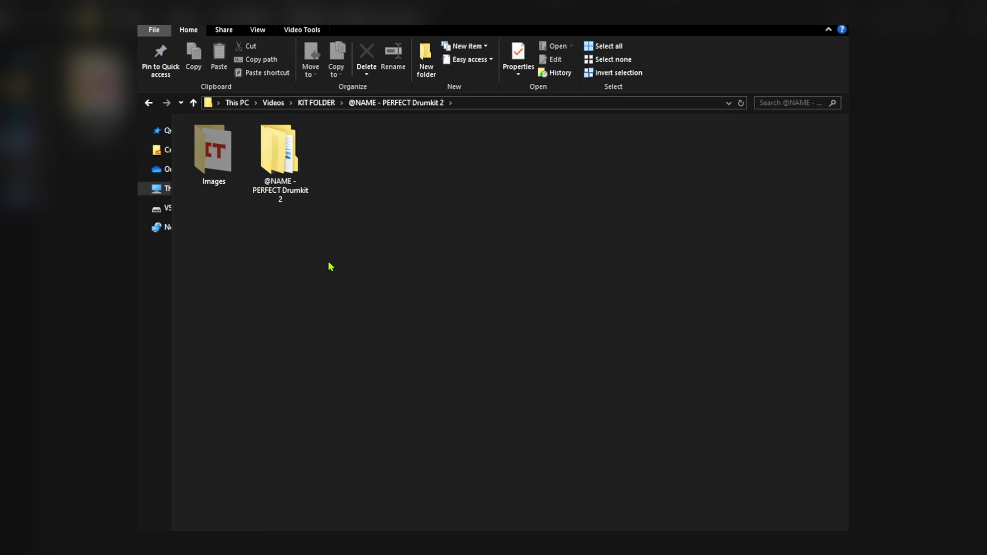
double_click(281, 173)
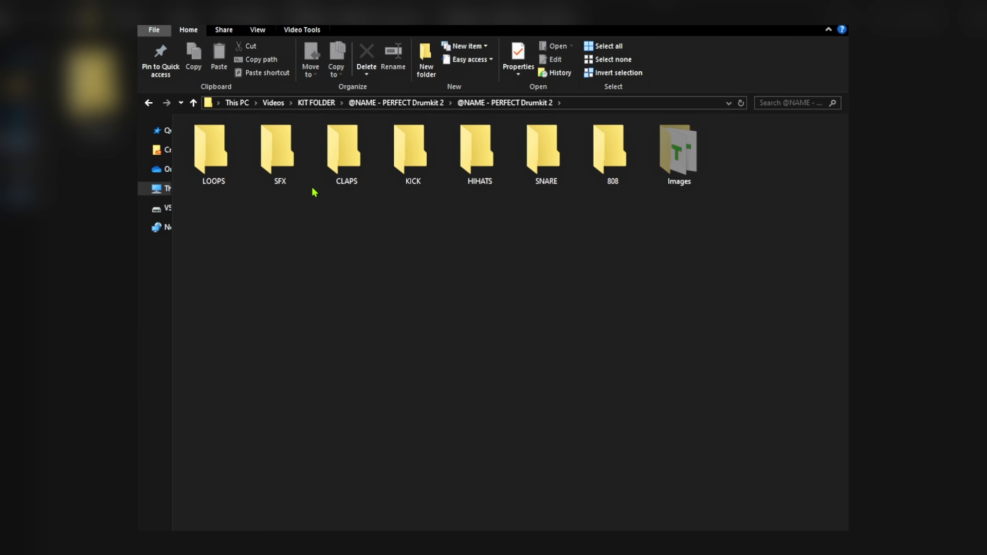
left_click_drag(218, 224, 590, 200)
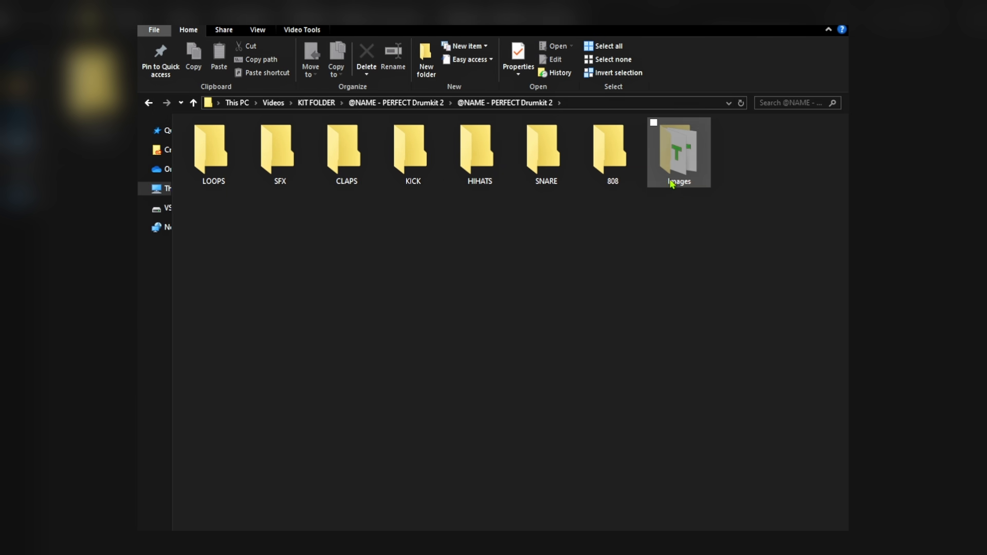
double_click(688, 148)
left_click_drag(651, 216, 230, 168)
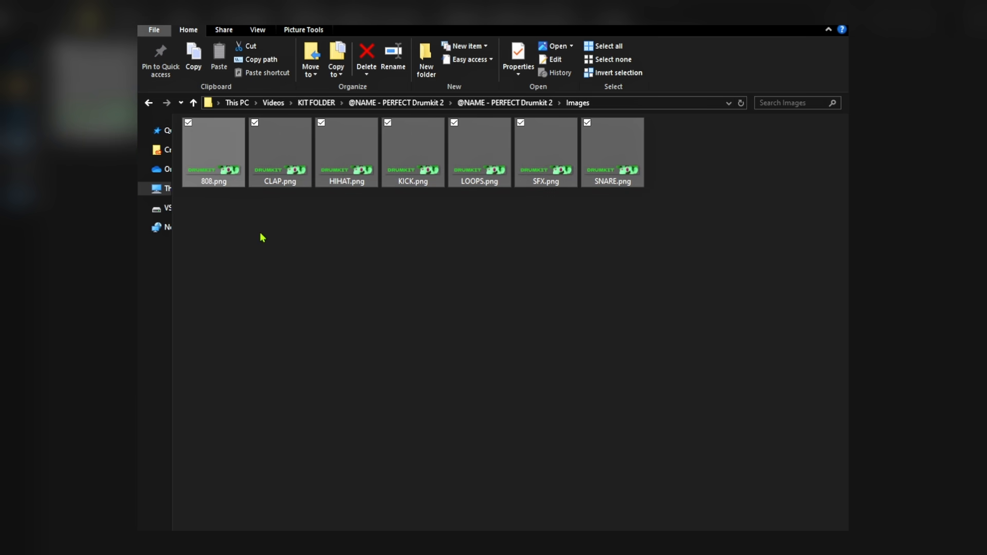
left_click(235, 214)
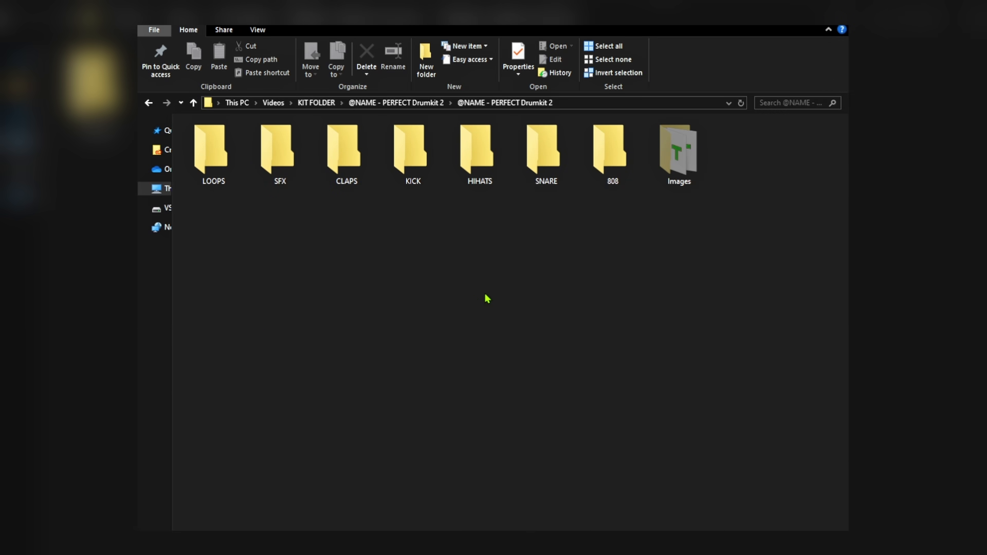
left_click(412, 102)
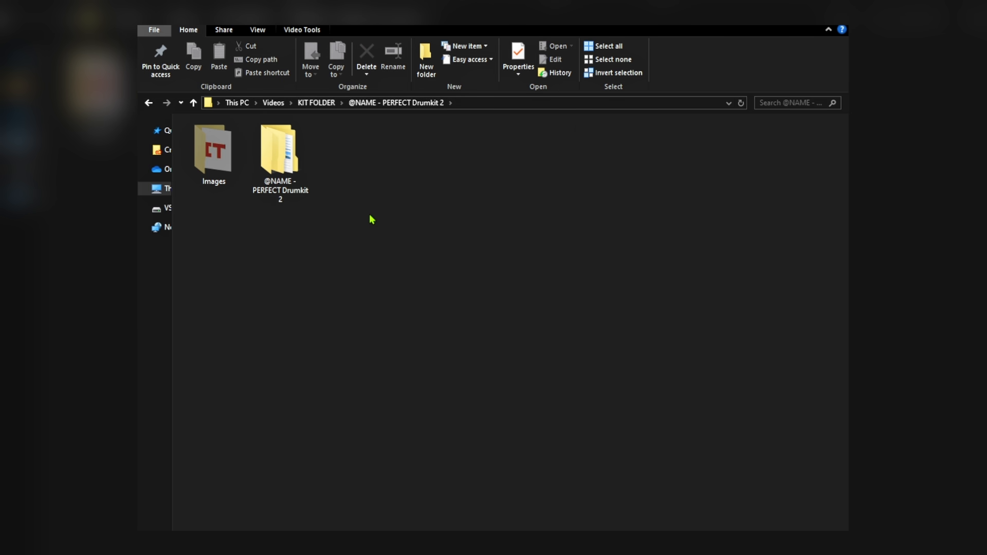
right_click(358, 181)
mouse_move(441, 323)
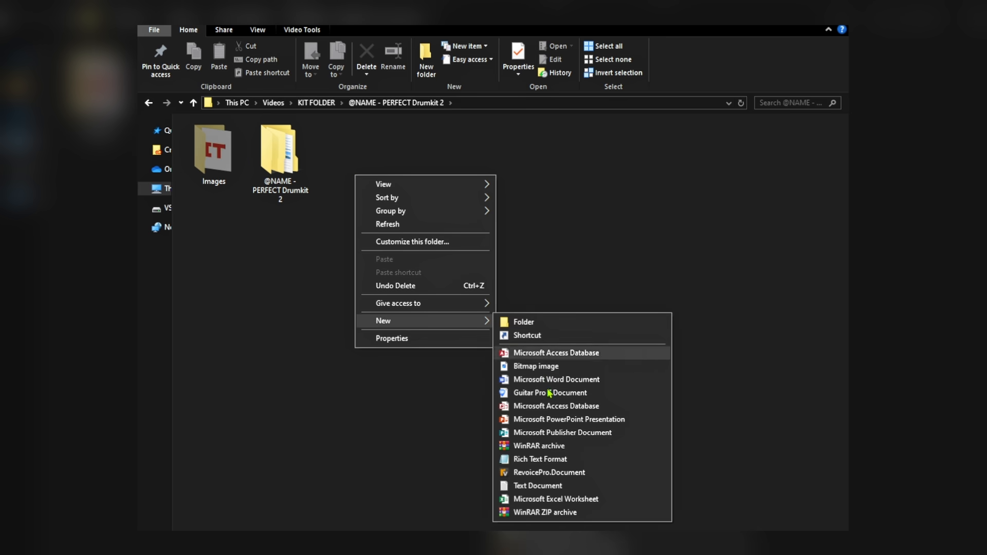
left_click(540, 486)
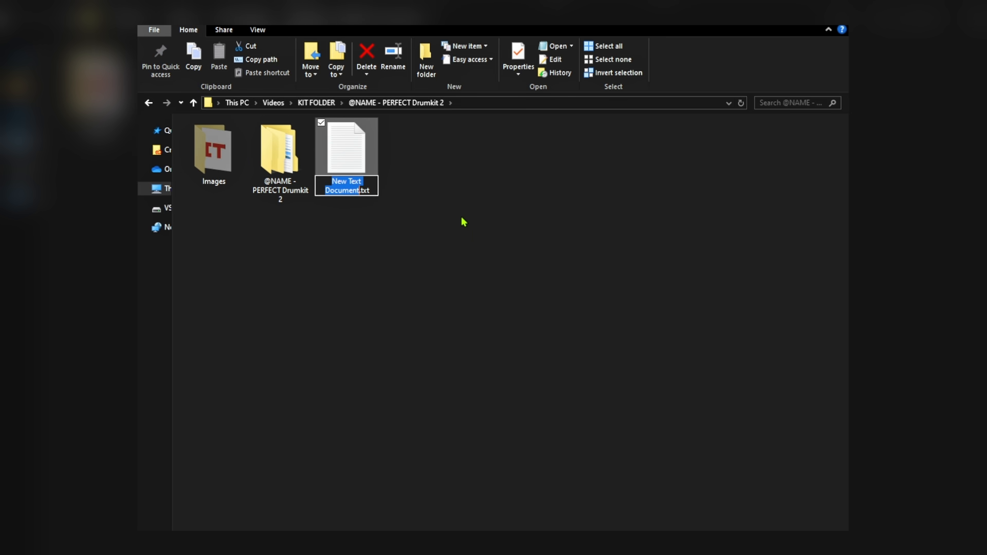
left_click(427, 207)
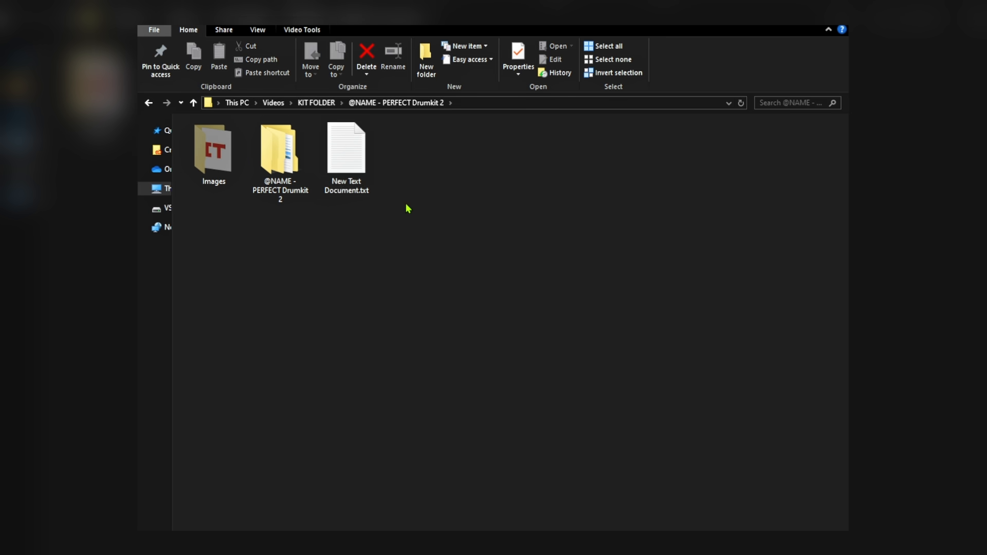
Fill New Text Document.txt with the lines Color=$FFFFFF, IconIndex=33, HeightOfs=5, SortGroup=8, Tip= and Bitmap=Images/.
double_click(364, 171)
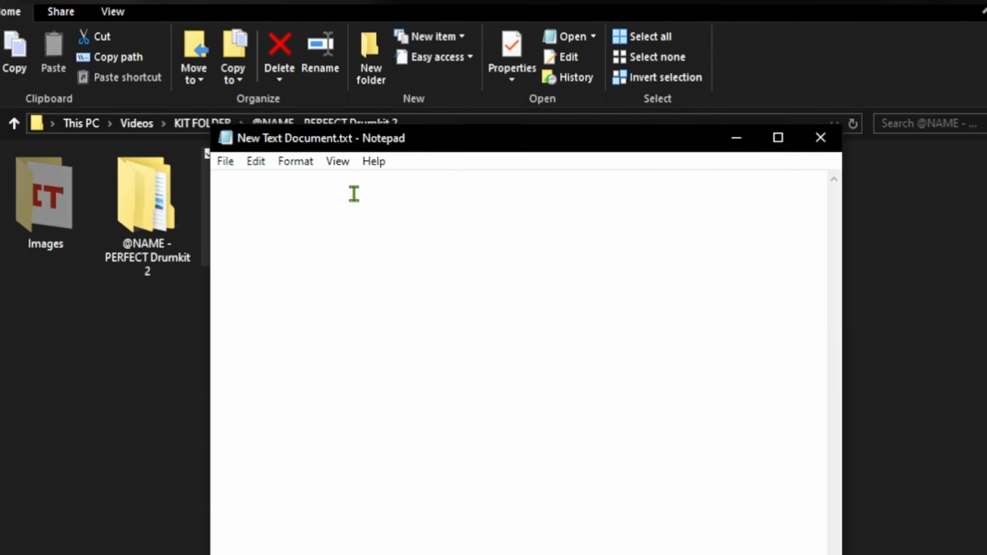
type("Color=$FFFFFF IconIndex=33 HeightOfs=5 SortGroup=8 Tip= Bitmap=Images/")
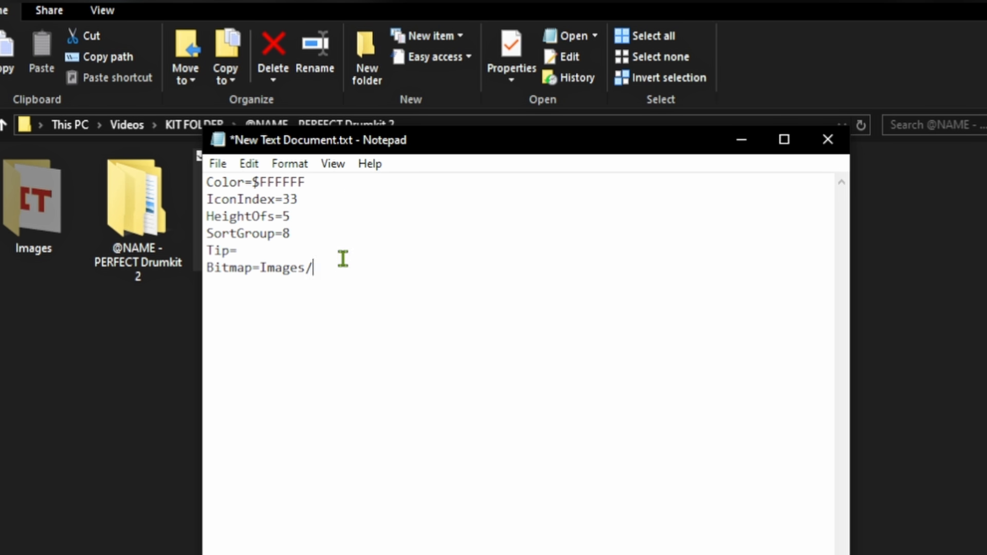
left_click_drag(291, 217, 191, 189)
left_click(331, 201)
Examine the IconIndex line alongside the ICON.webp icon chart, and the Color line of the text document.
left_click_drag(304, 199, 190, 200)
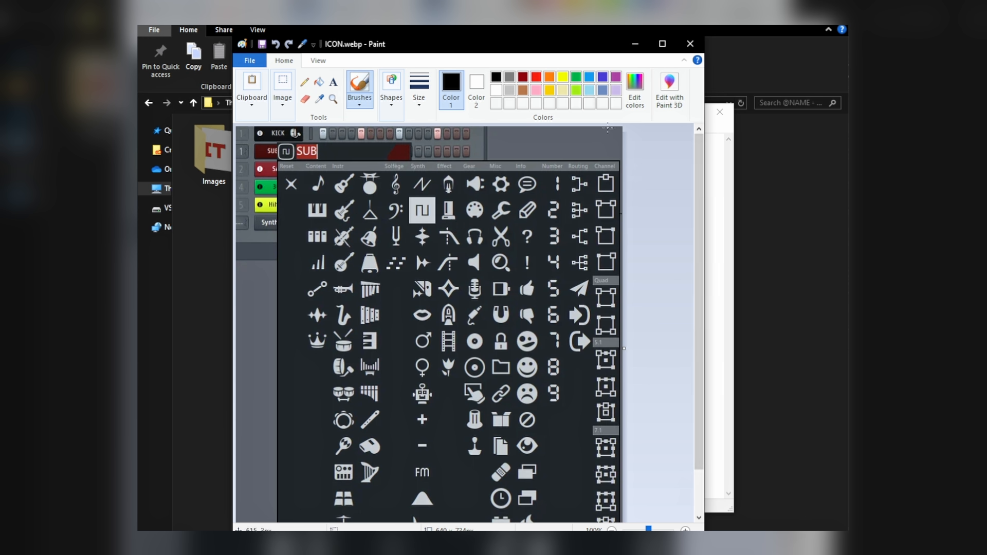
left_click(691, 44)
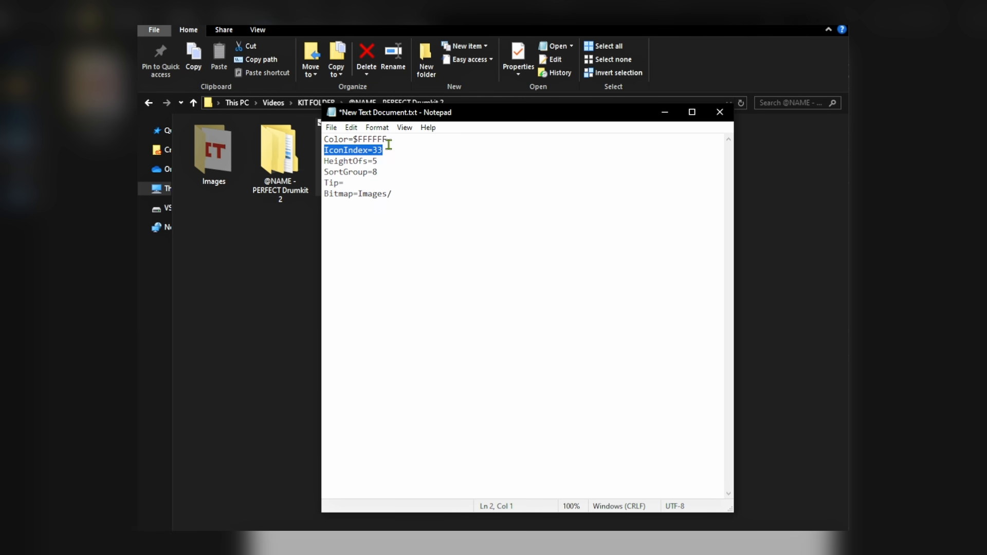
left_click(385, 150)
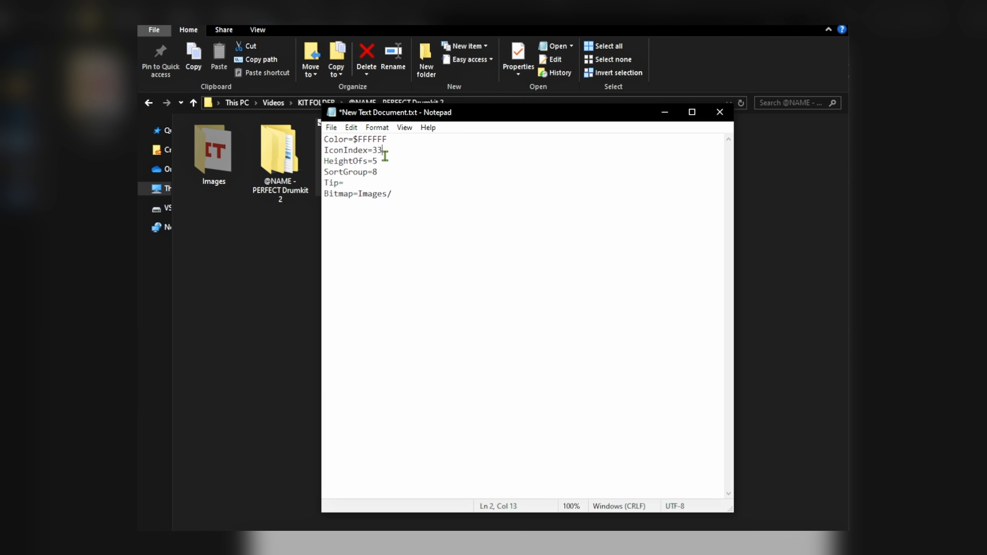
left_click_drag(387, 141, 312, 142)
left_click(398, 146)
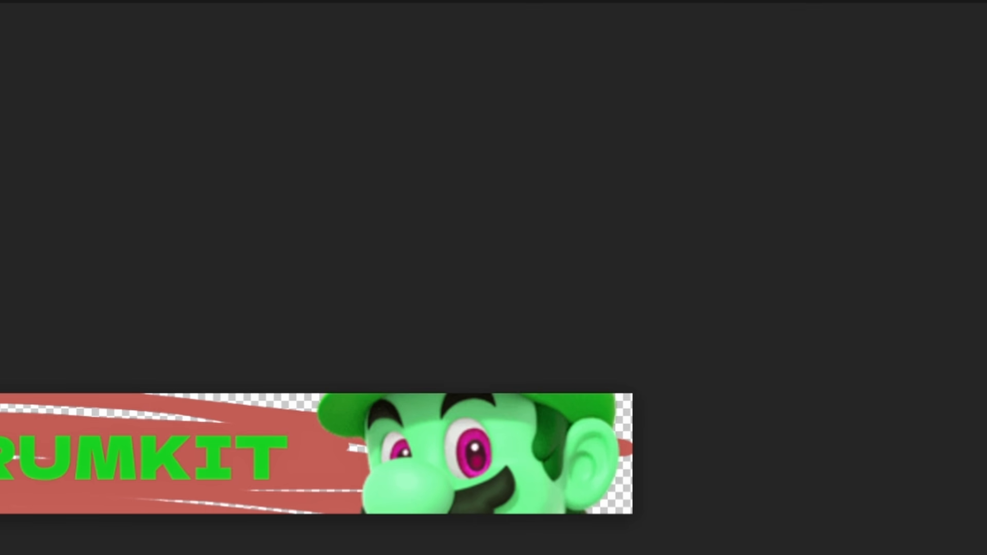
In Photopea's Color Picker, enter the hex code ffffff, and settle on the dark red 831b1b instead.
left_click(499, 308)
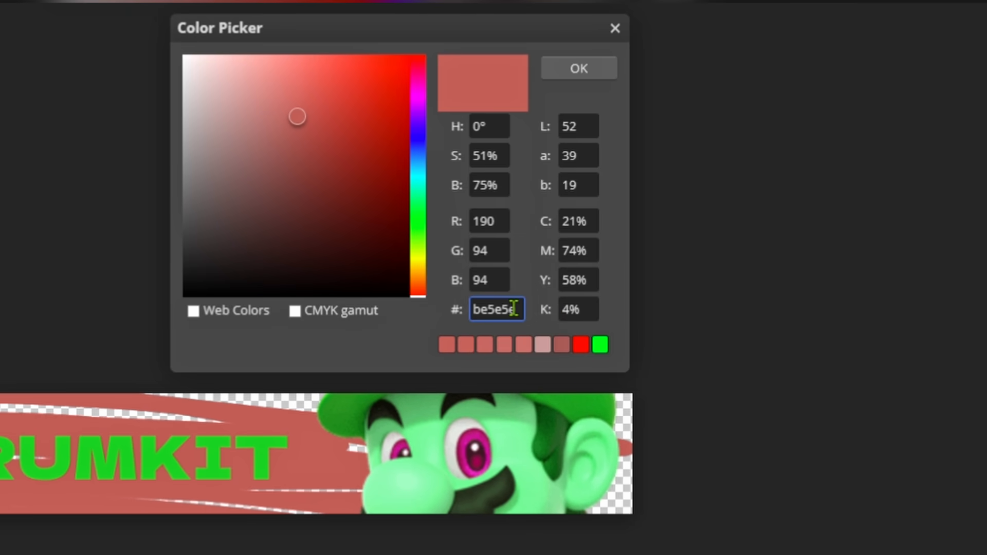
left_click_drag(519, 309, 463, 317)
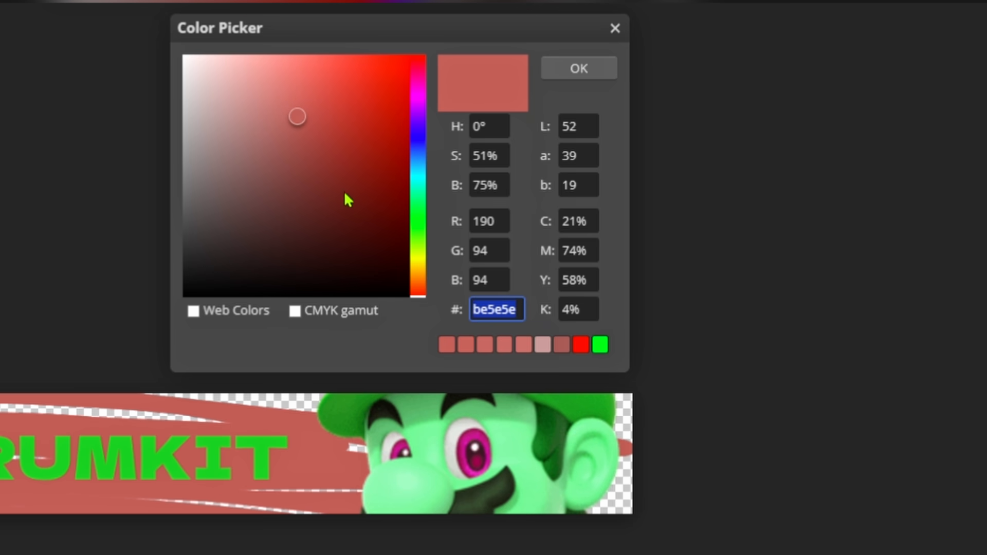
type("ffffff")
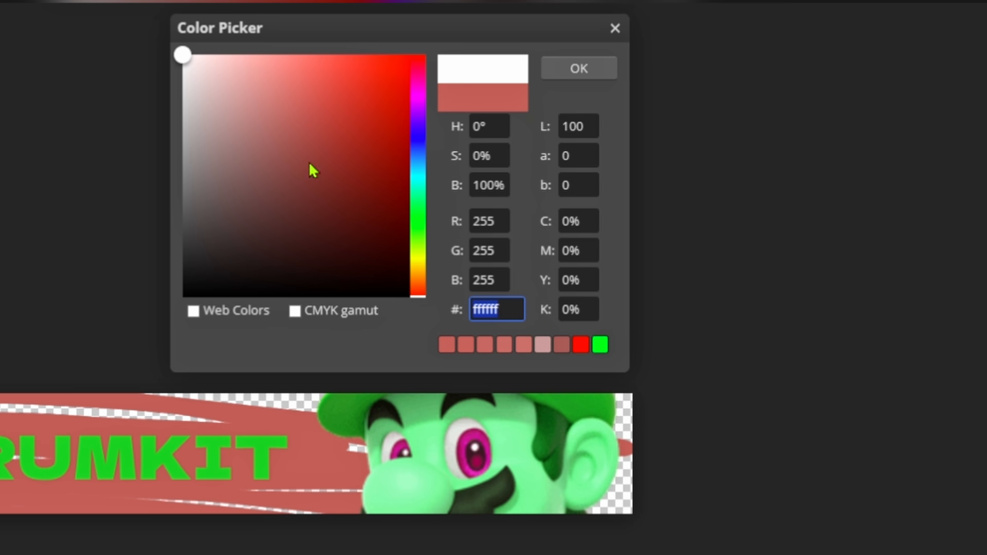
left_click(362, 169)
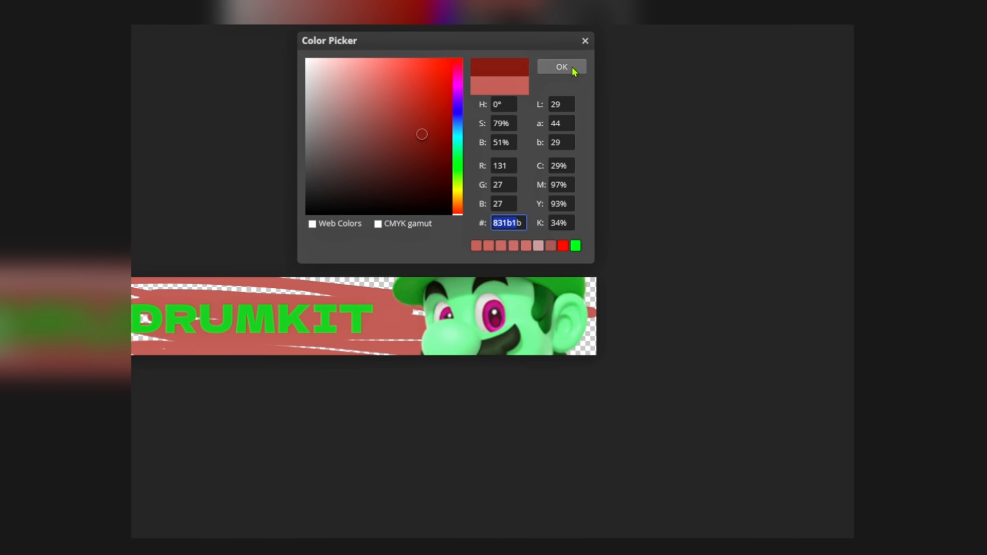
left_click(579, 68)
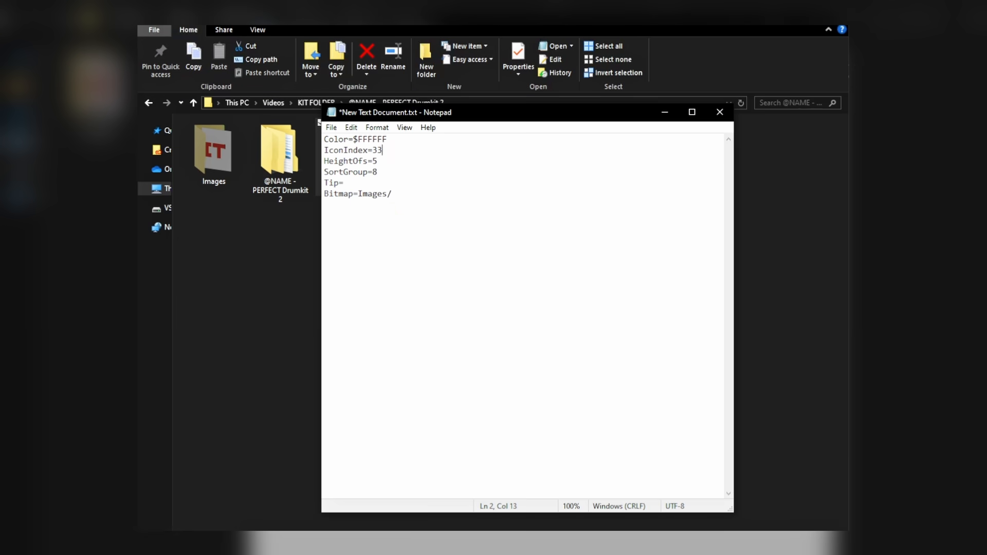
Examine the HeightOfs and SortGroup lines of the text document, and bring the outer drum kit folder to the front.
left_click_drag(383, 161, 304, 162)
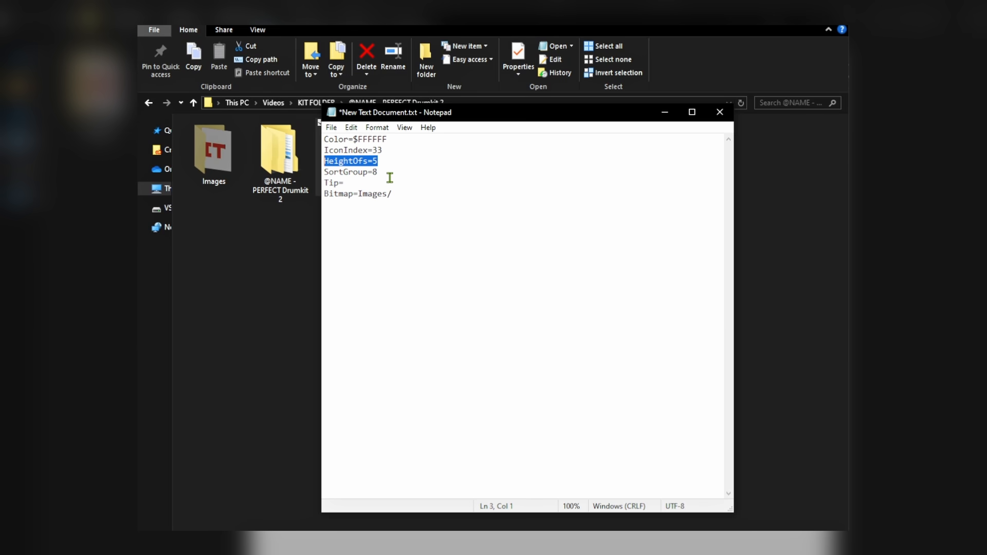
left_click_drag(390, 179, 329, 172)
left_click_drag(484, 135, 485, 170)
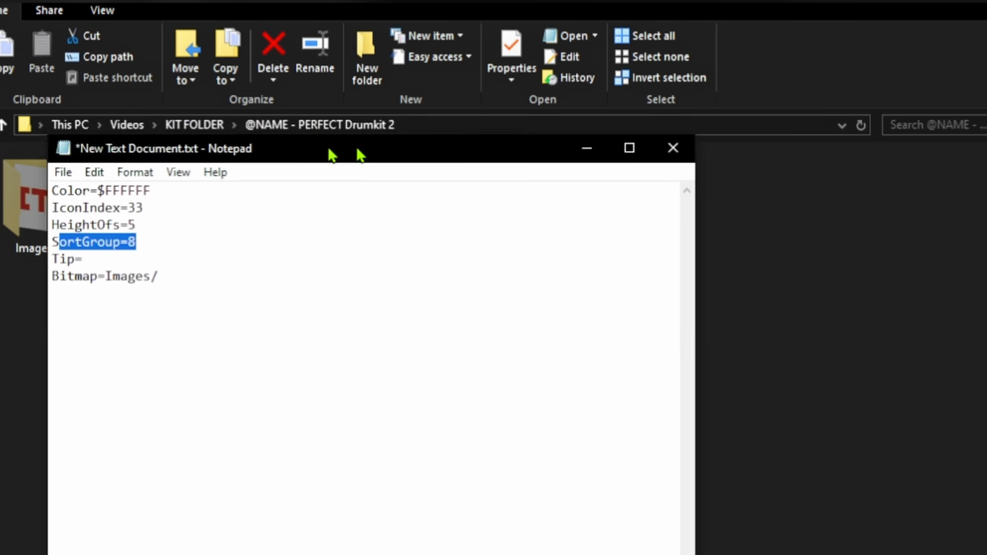
left_click(151, 234)
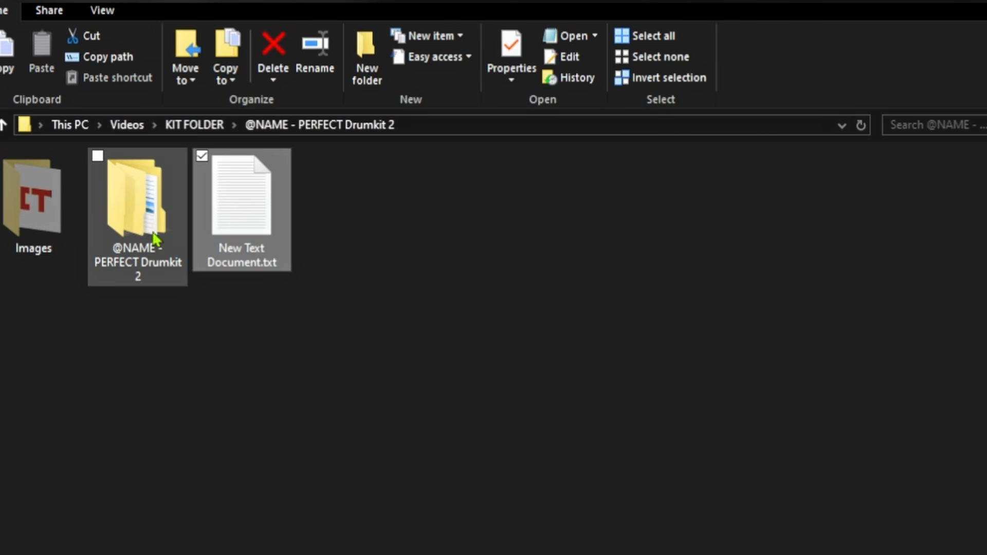
double_click(145, 230)
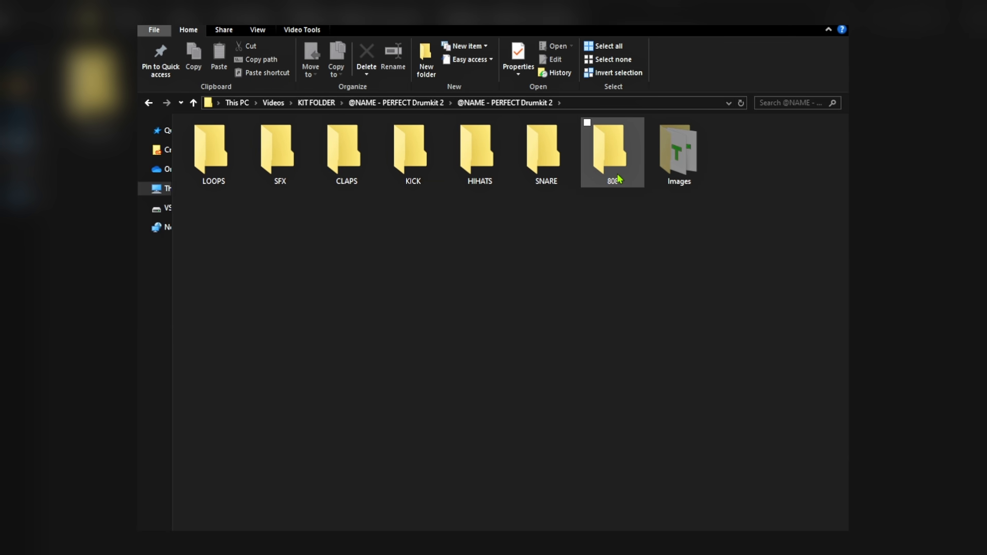
mouse_move(619, 179)
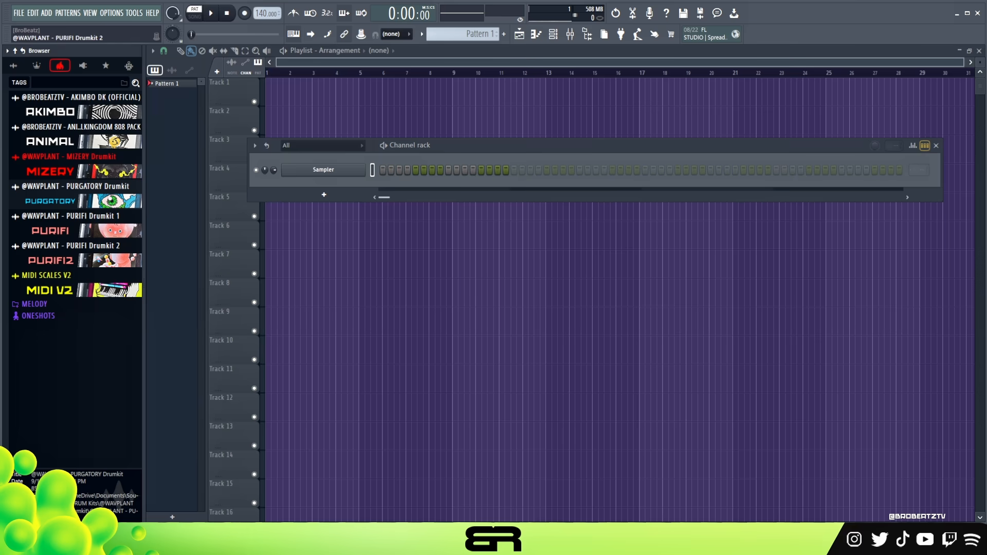
left_click(77, 206)
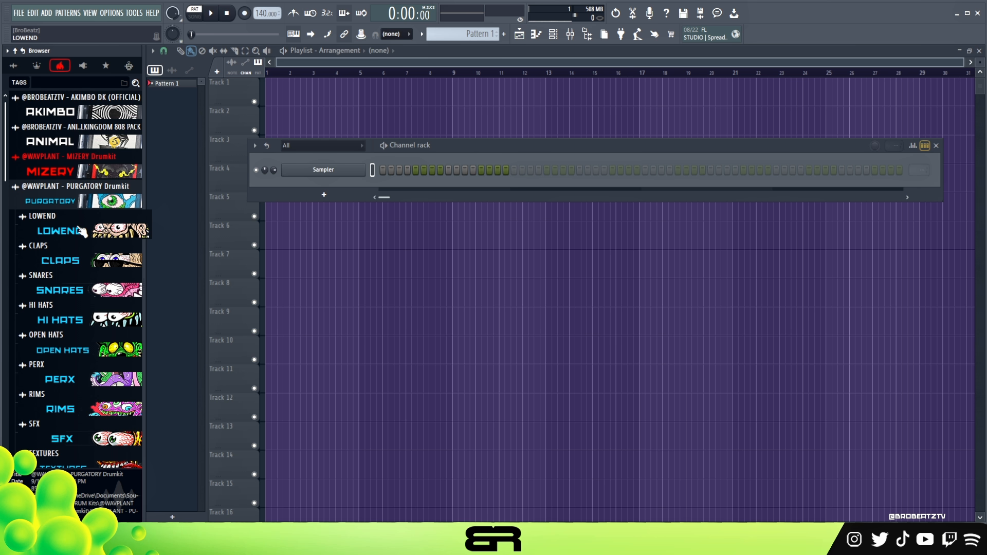
scroll(80, 232, "down", 4)
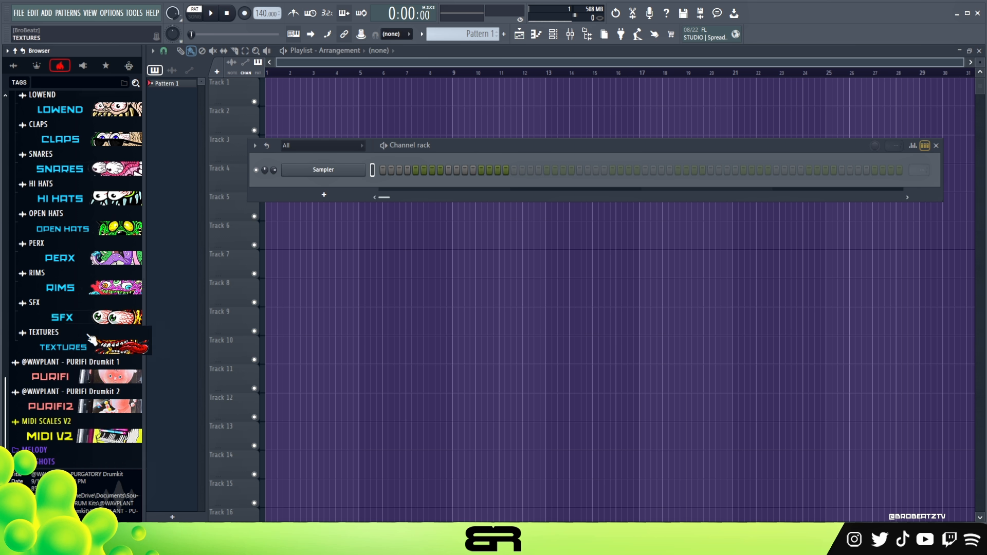
scroll(77, 221, "up", 4)
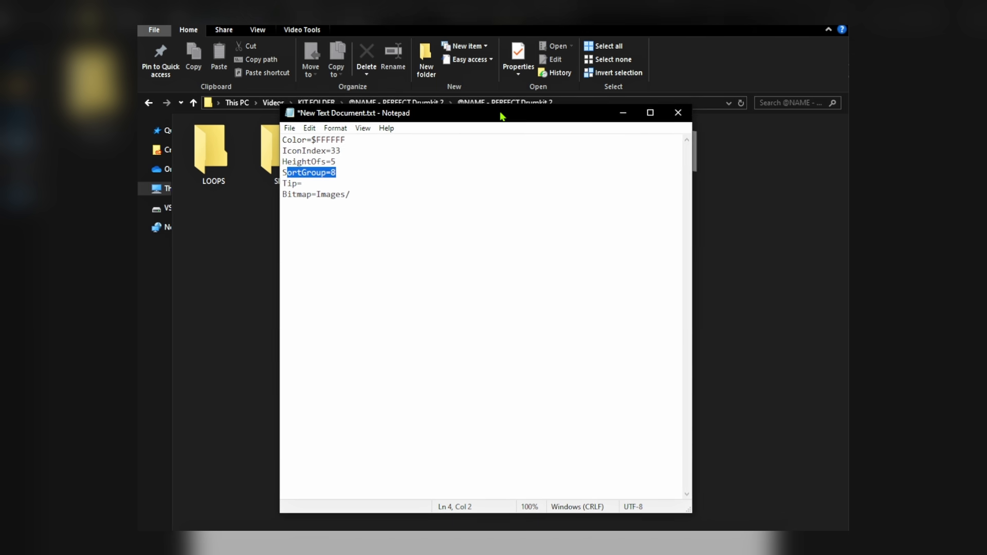
left_click(385, 205)
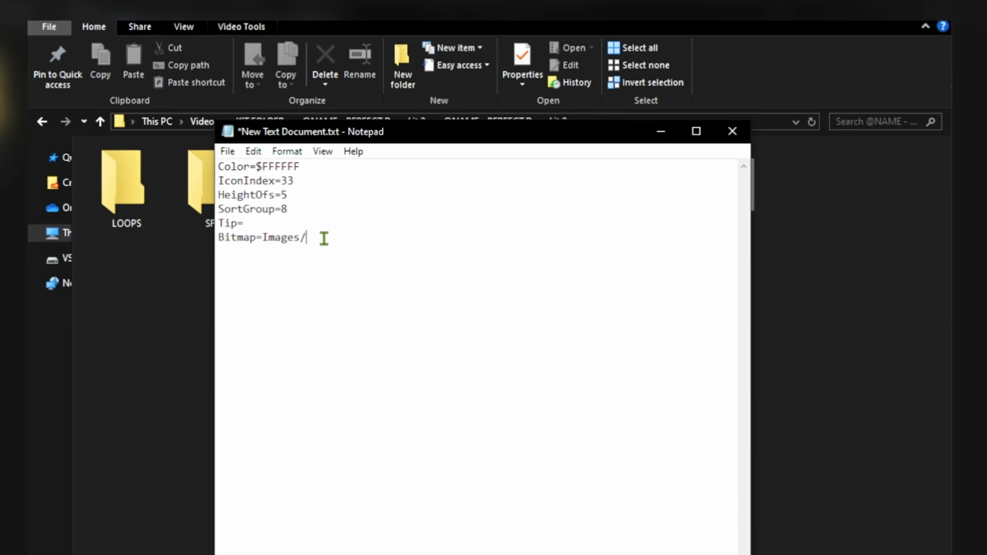
left_click(325, 182)
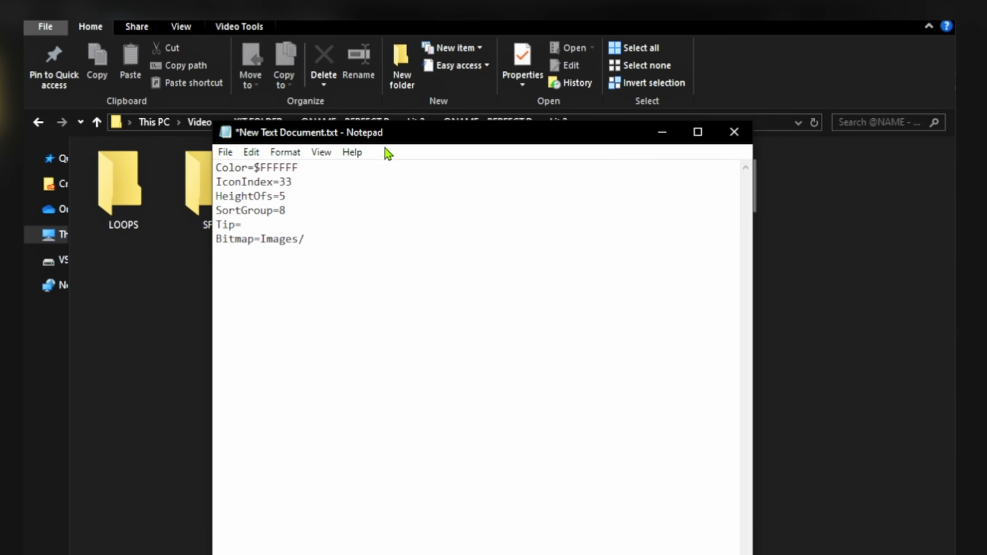
left_click_drag(384, 136, 613, 139)
left_click(390, 124)
left_click(238, 268)
left_click(209, 218)
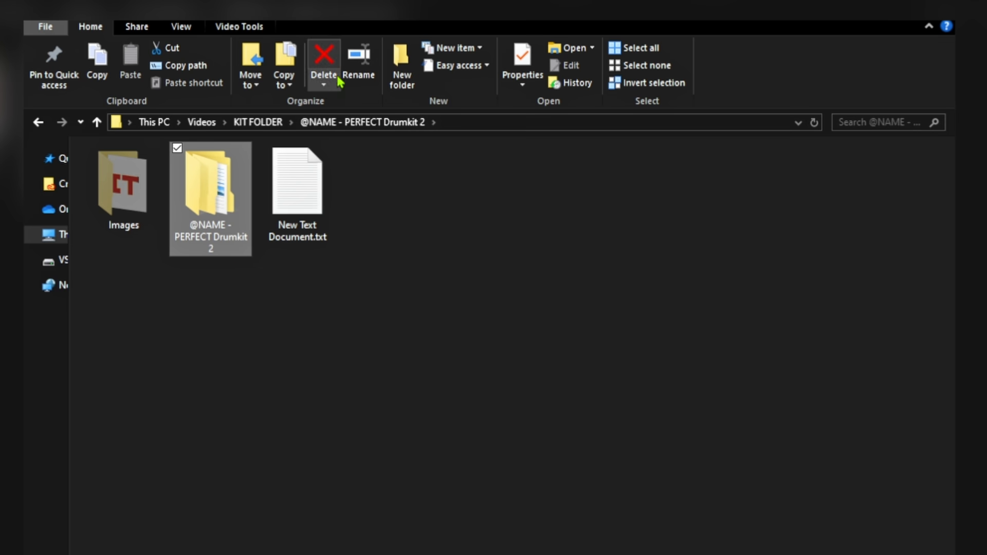
left_click(355, 78)
key("ctrl+c")
left_click(386, 151)
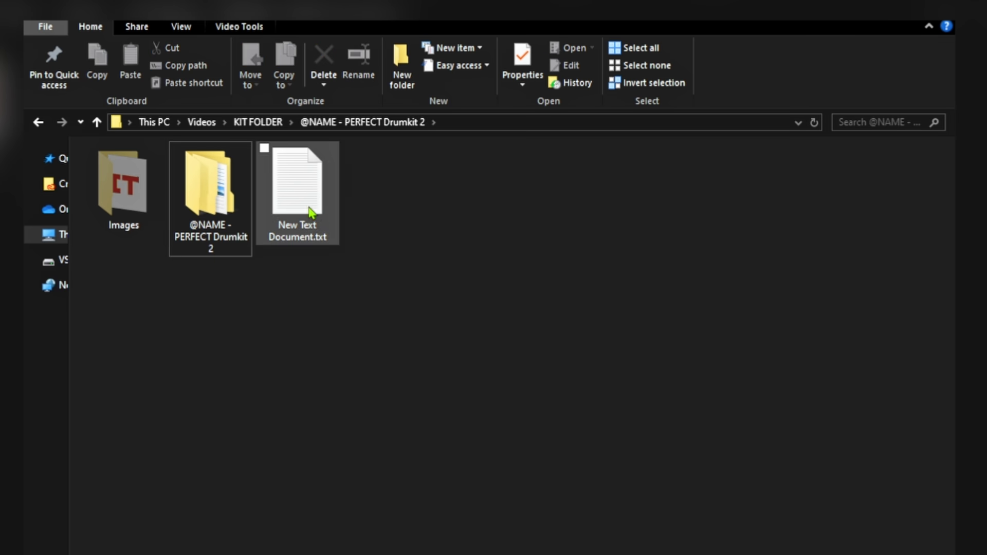
left_click(963, 263)
left_click(512, 236)
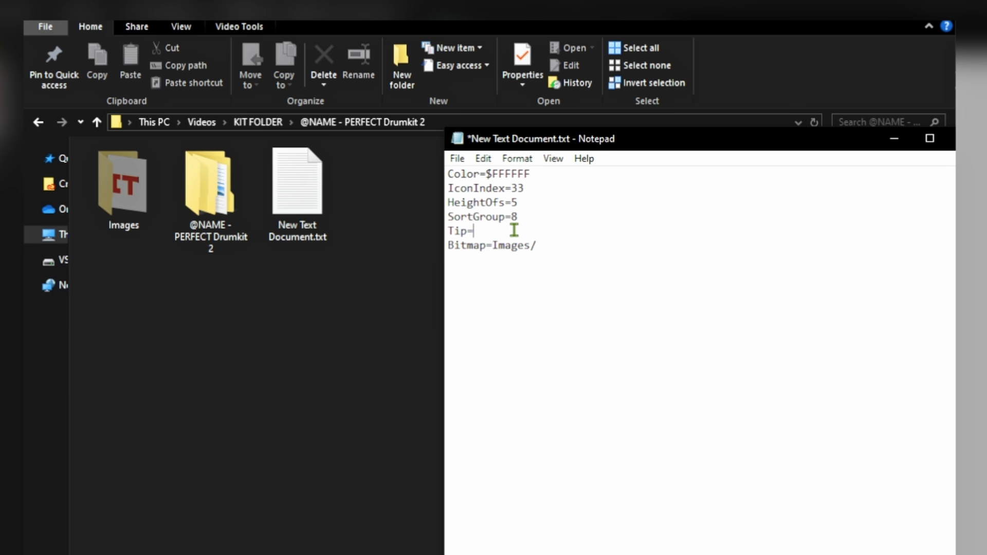
key("ctrl+v")
double_click(133, 208)
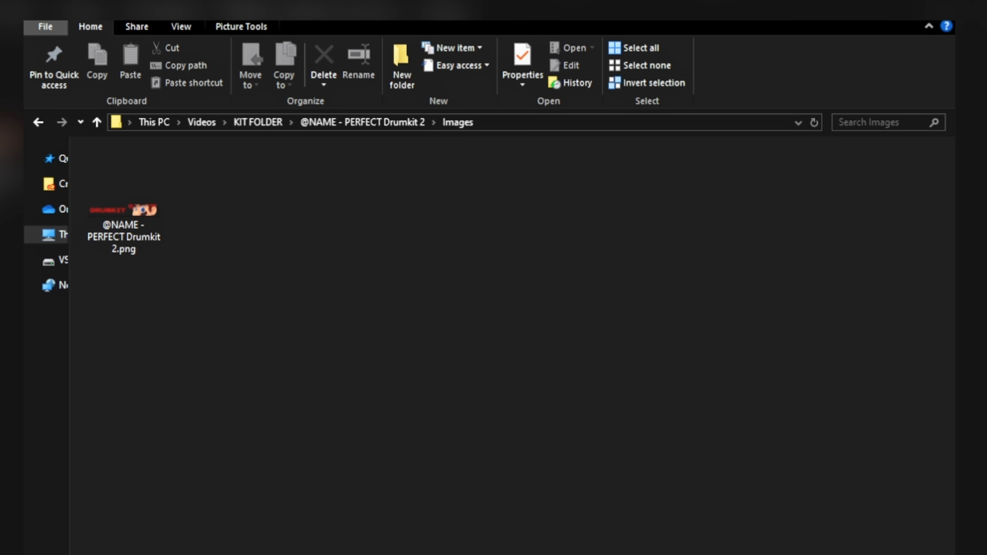
left_click(144, 208)
left_click(359, 64)
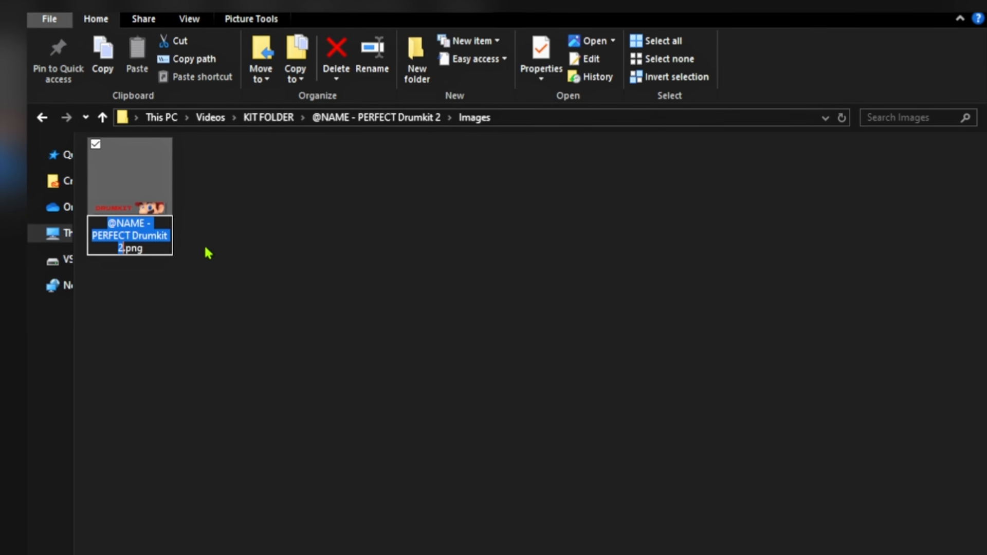
left_click(131, 249)
left_click_drag(314, 228, 363, 250)
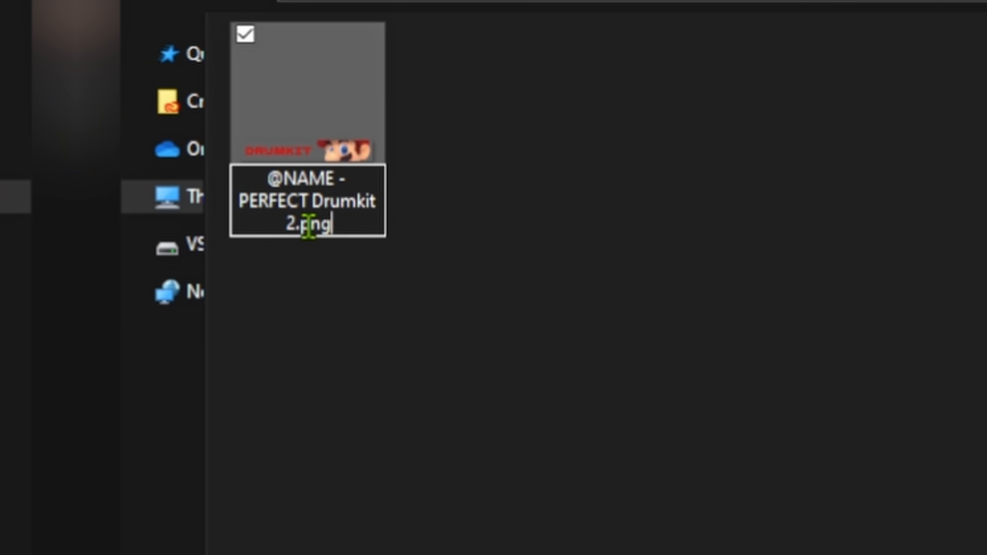
key("ctrl+a")
key("ctrl+c")
left_click(845, 271)
left_click(845, 270)
key("alt+Tab")
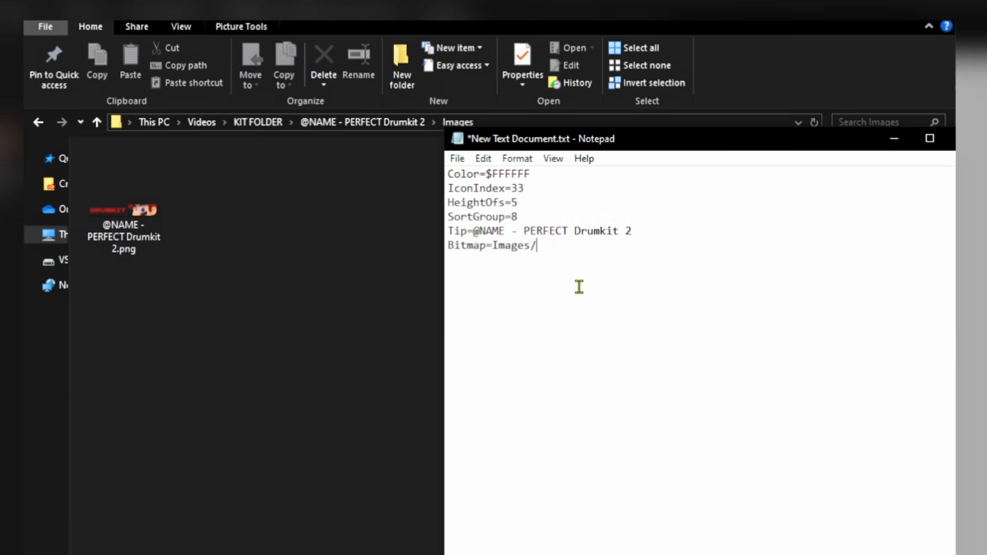
key("ctrl+v")
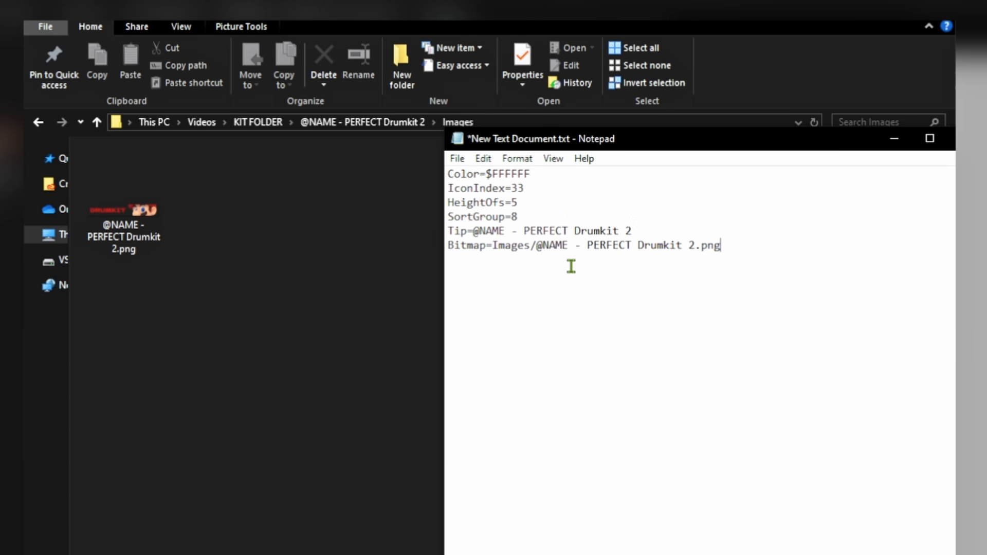
Save New Text Document.txt and close it.
left_click(459, 160)
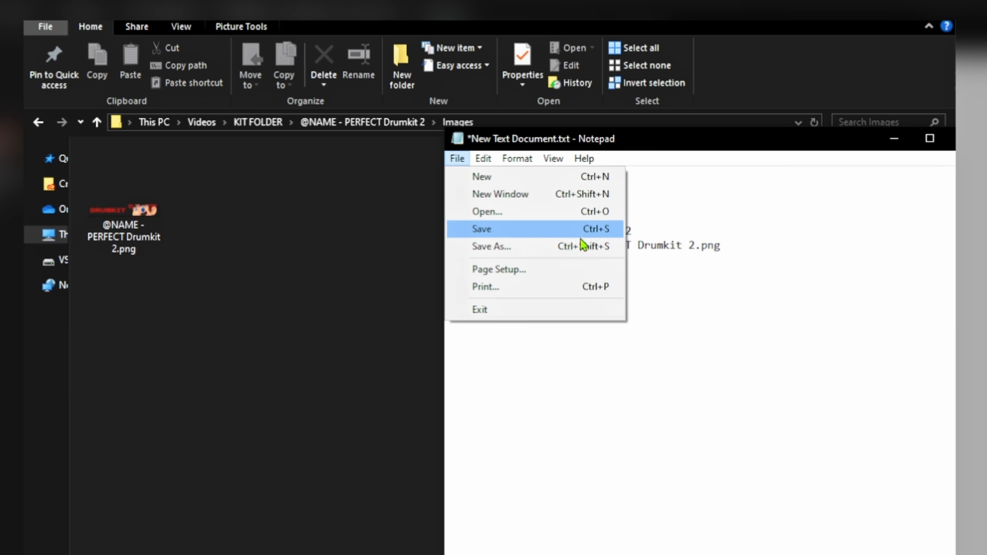
left_click(504, 231)
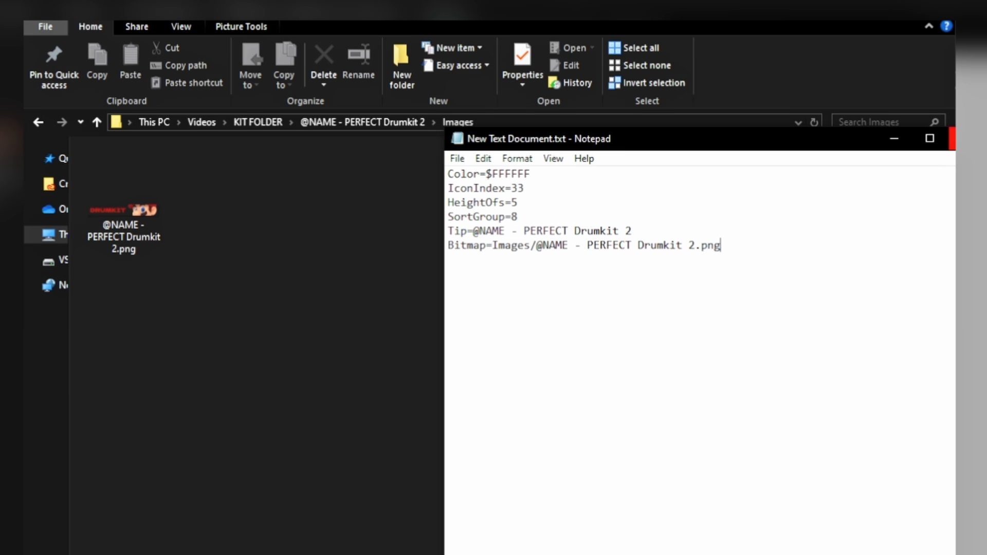
left_click(948, 138)
left_click(397, 123)
left_click(298, 196)
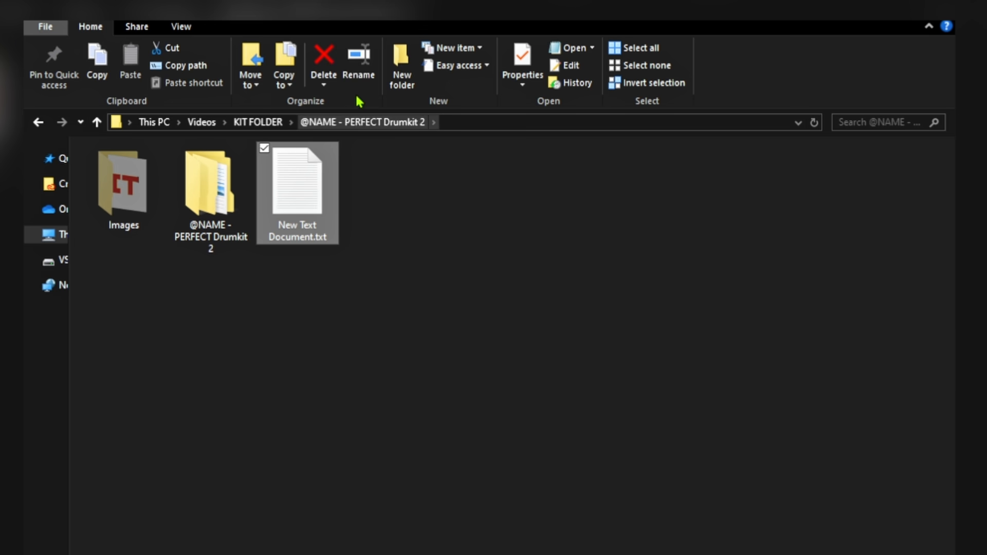
left_click(368, 78)
key("ctrl+v")
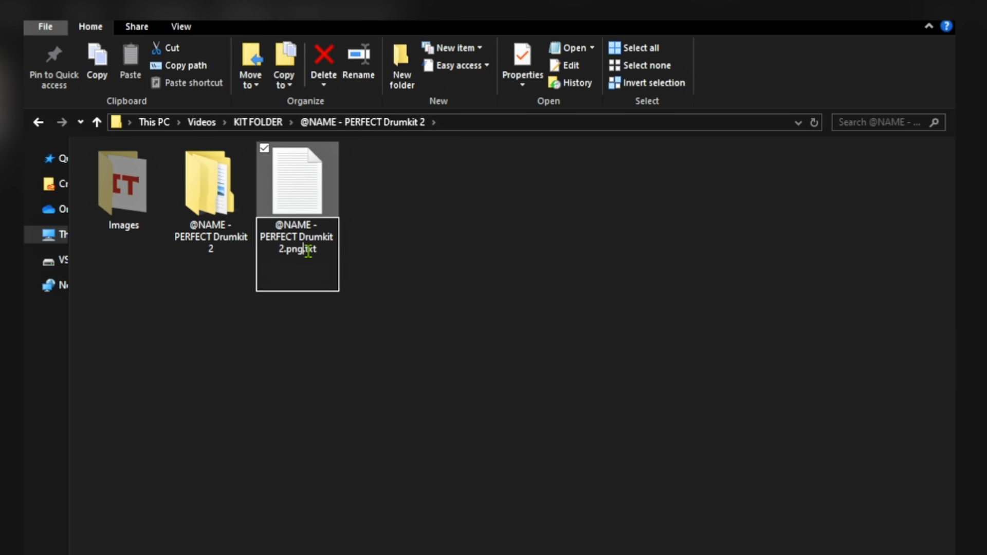
key("BackSpace")
key("BackSpace")
key("BackSpace")
key("BackSpace")
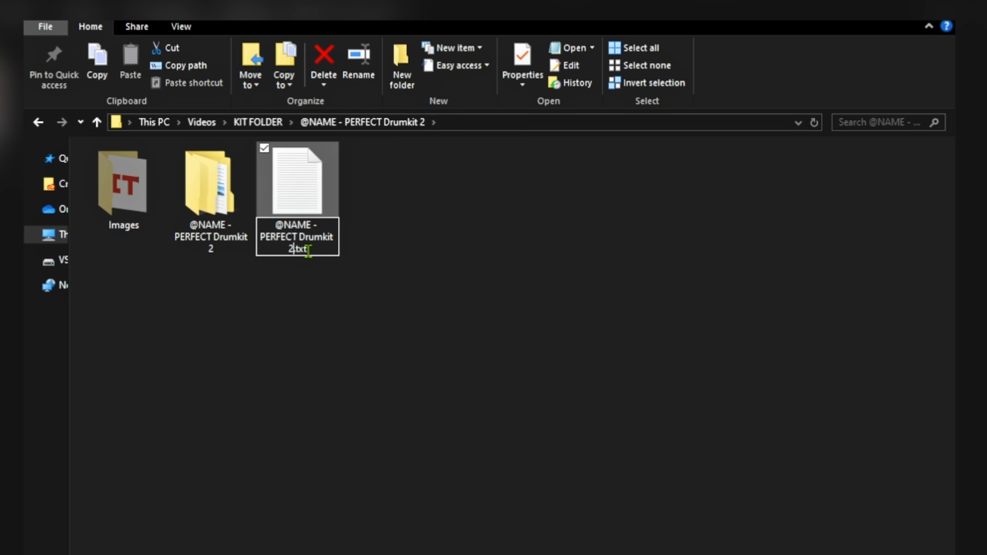
left_click(609, 301)
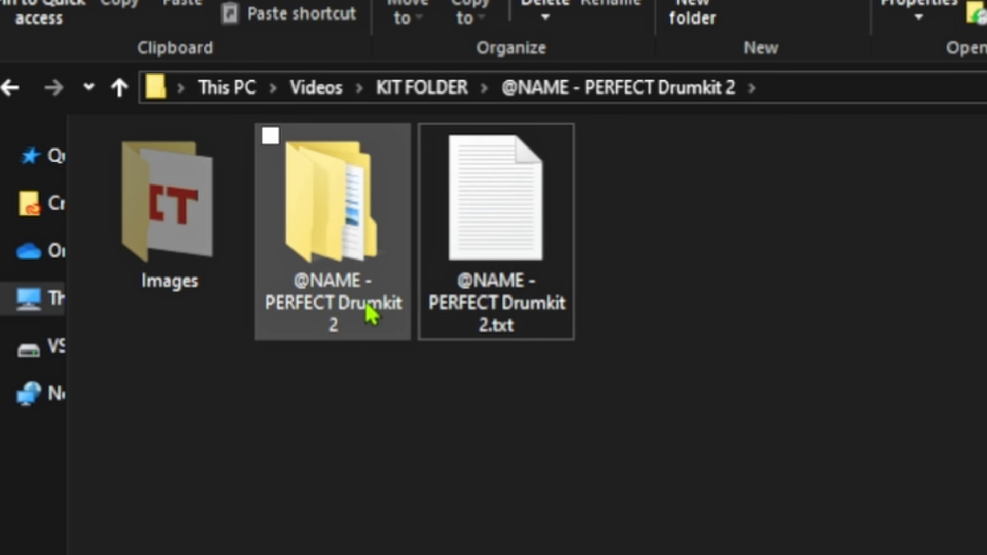
left_click(503, 307)
left_click(608, 6)
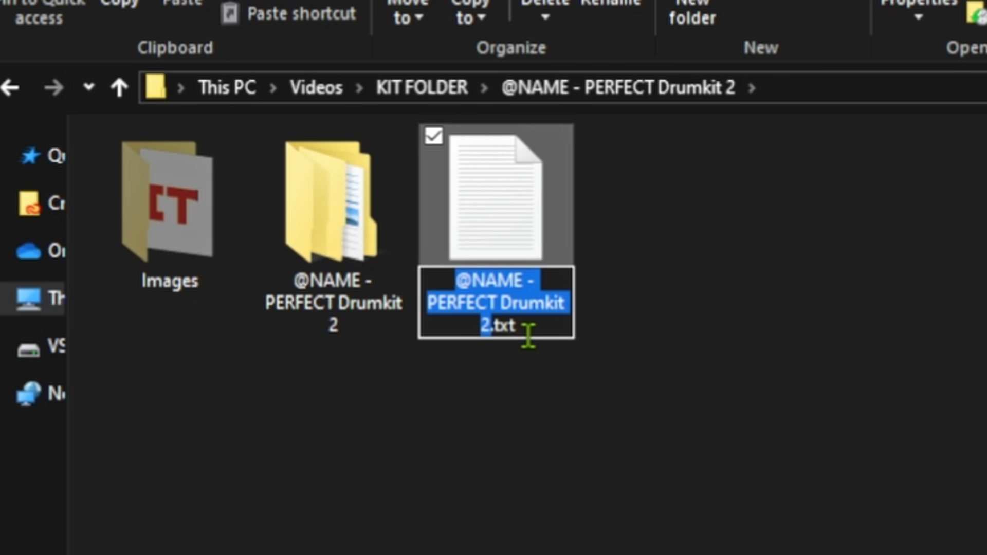
left_click_drag(529, 335, 498, 352)
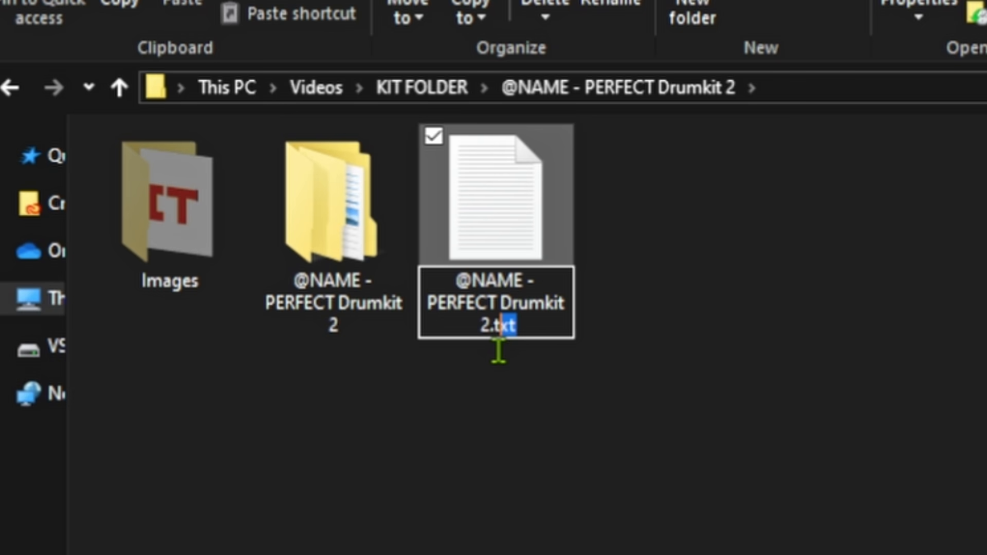
left_click_drag(499, 352, 498, 345)
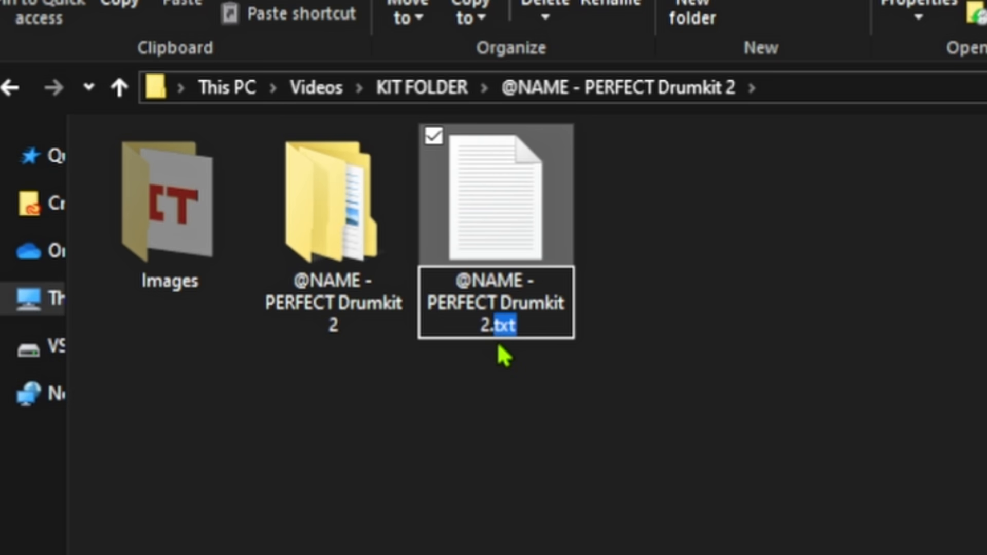
type("NF")
key("BackSpace")
key("BackSpace")
type("nfo")
key("Return")
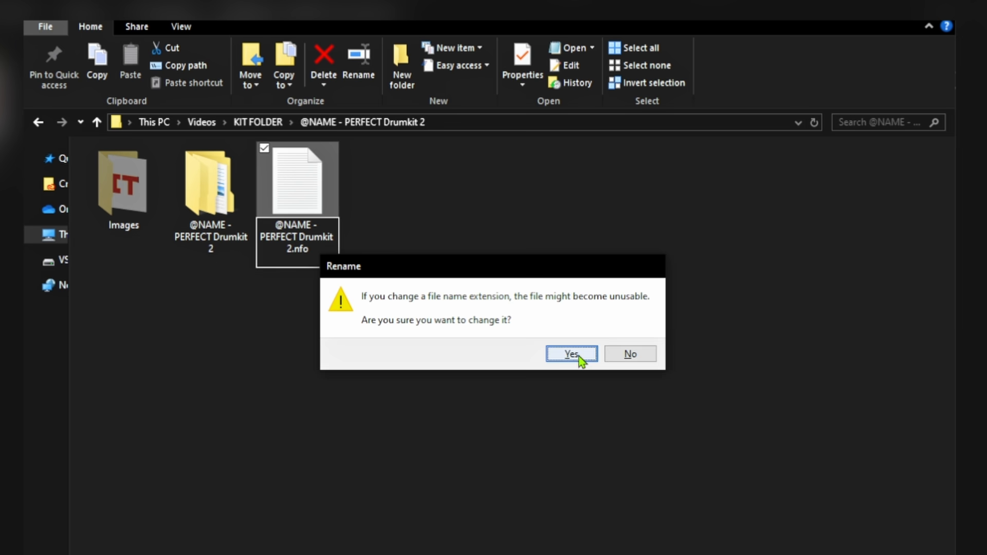
left_click(977, 522)
left_click(378, 326)
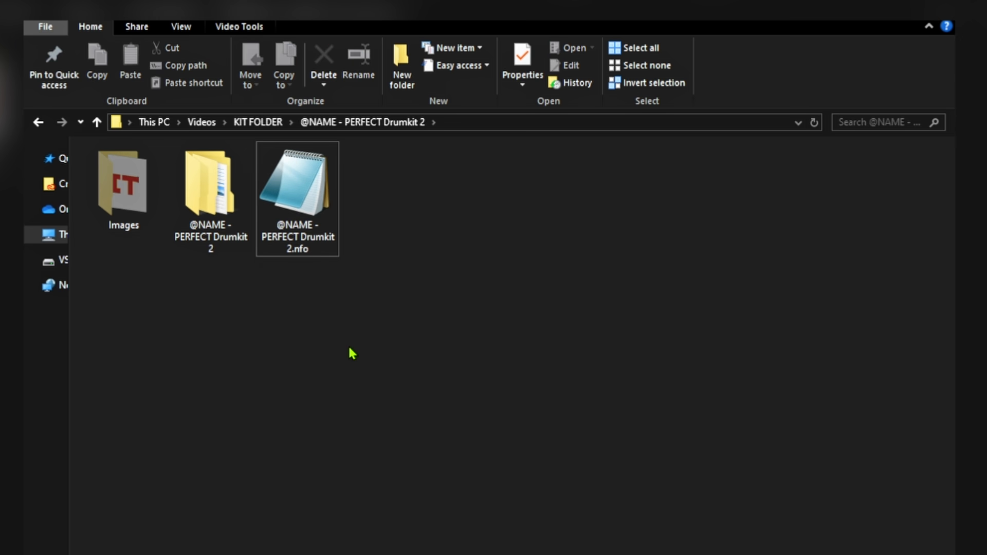
left_click(314, 231)
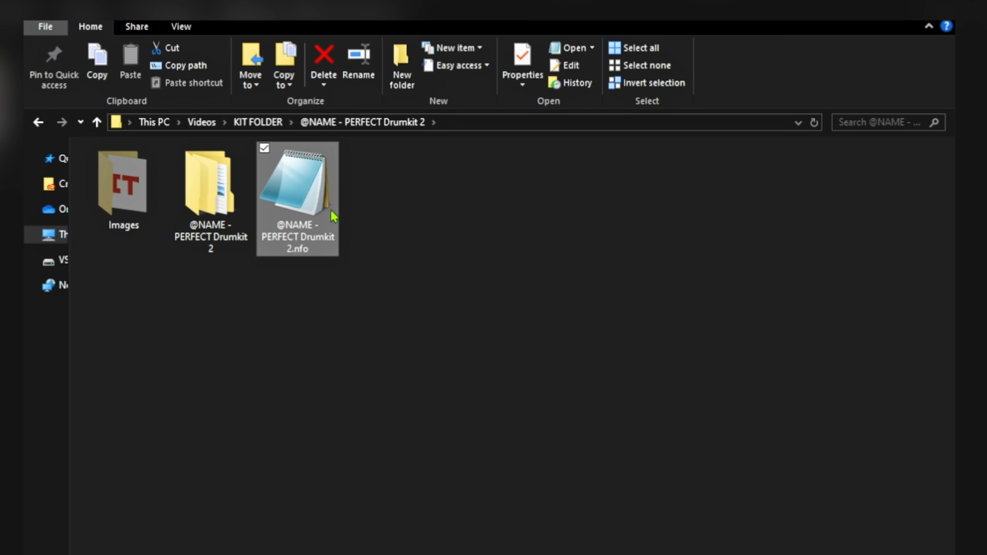
left_click(195, 30)
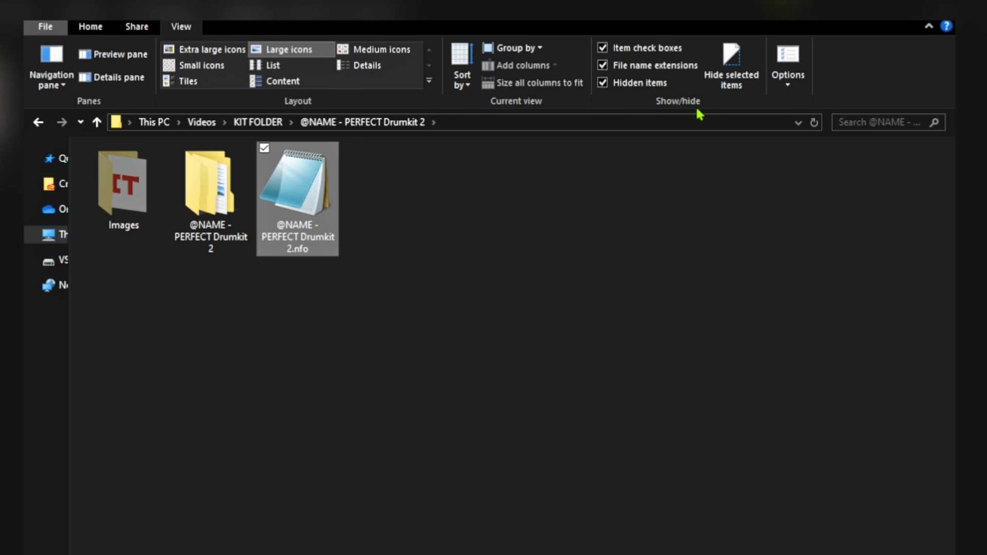
left_click(731, 66)
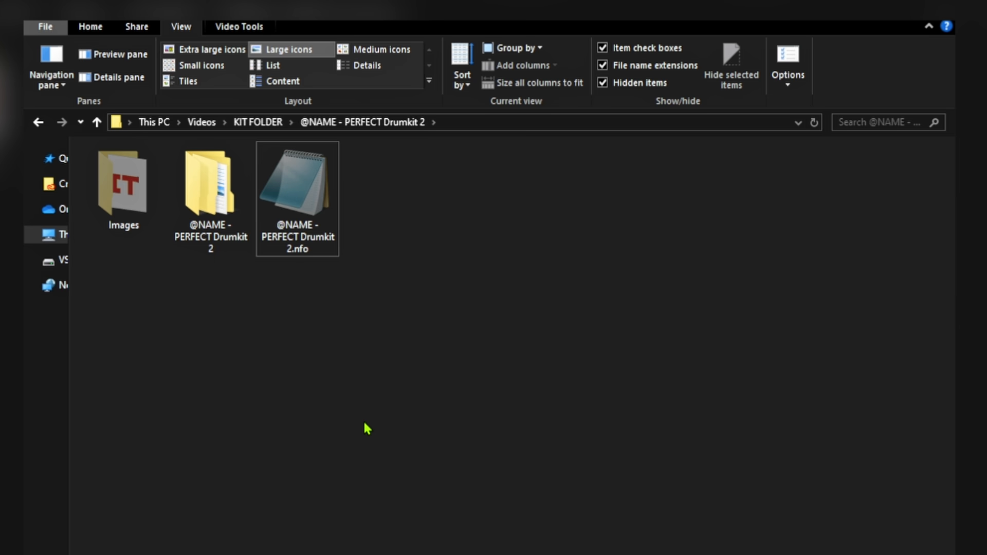
left_click(292, 206)
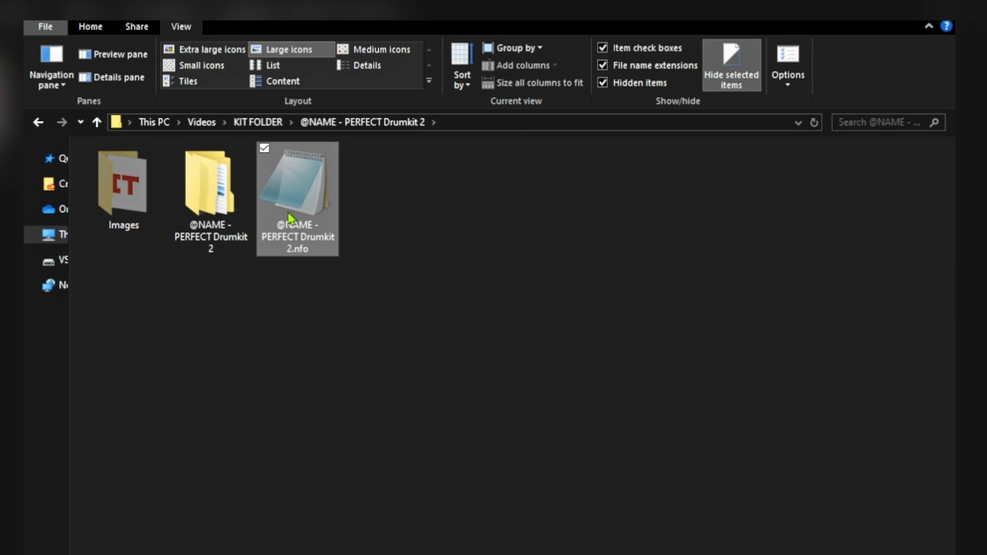
double_click(210, 201)
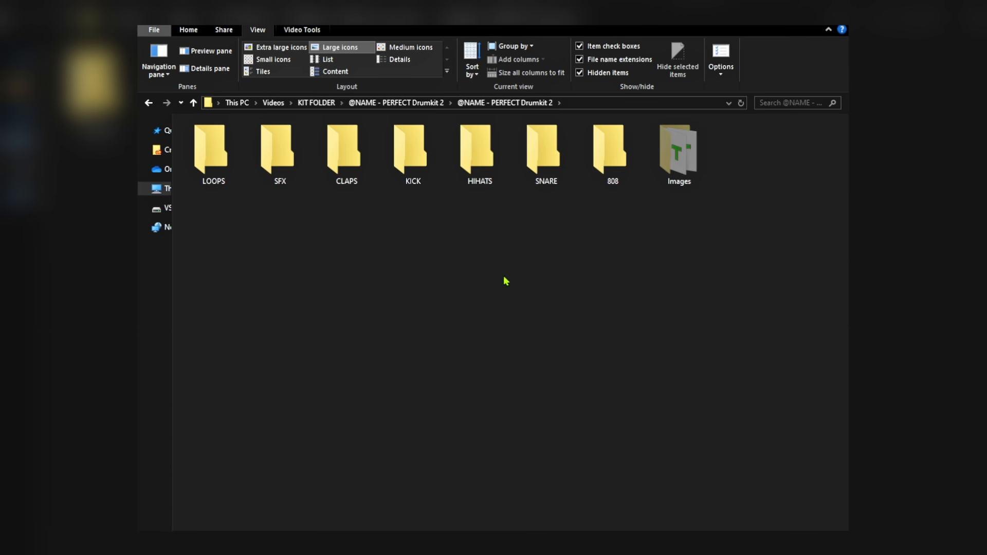
key("ctrl+v")
key("ctrl+v")
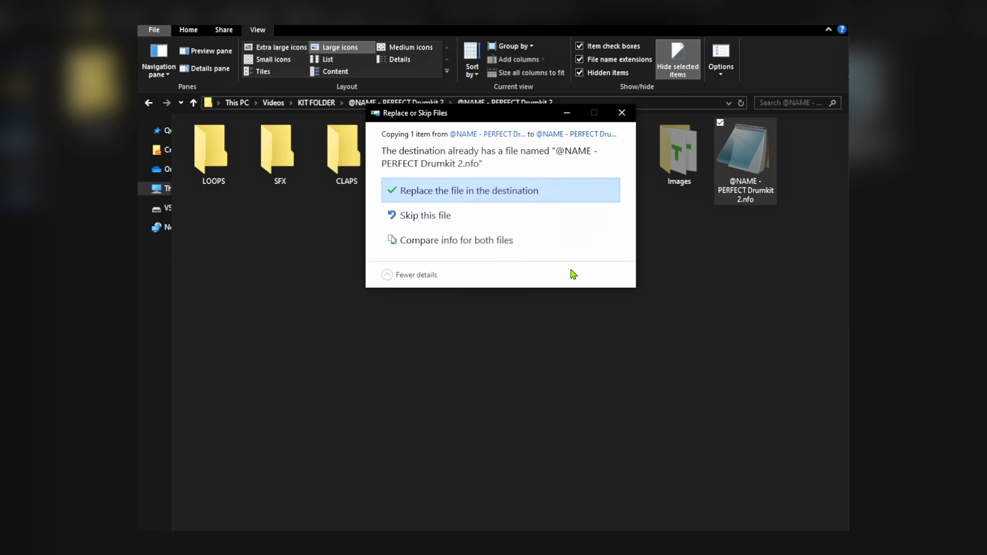
left_click(622, 113)
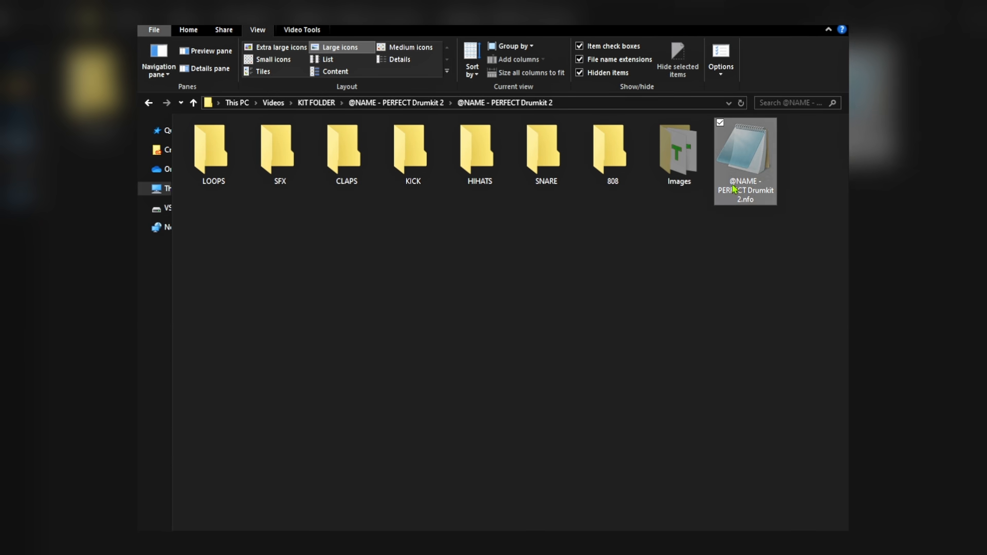
key("ctrl+v")
key("ctrl+v")
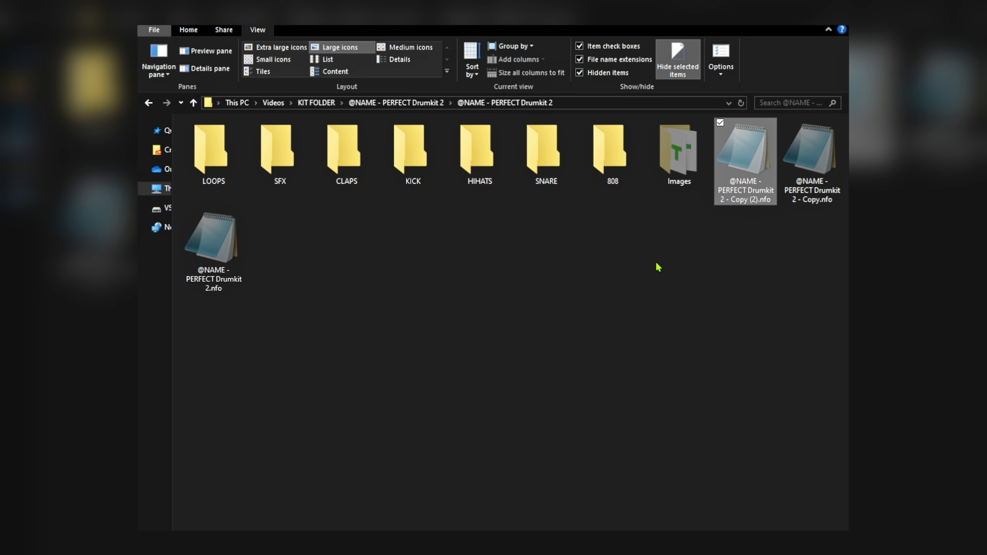
key("ctrl+v")
key("ctrl+v")
key("ctrl+v")
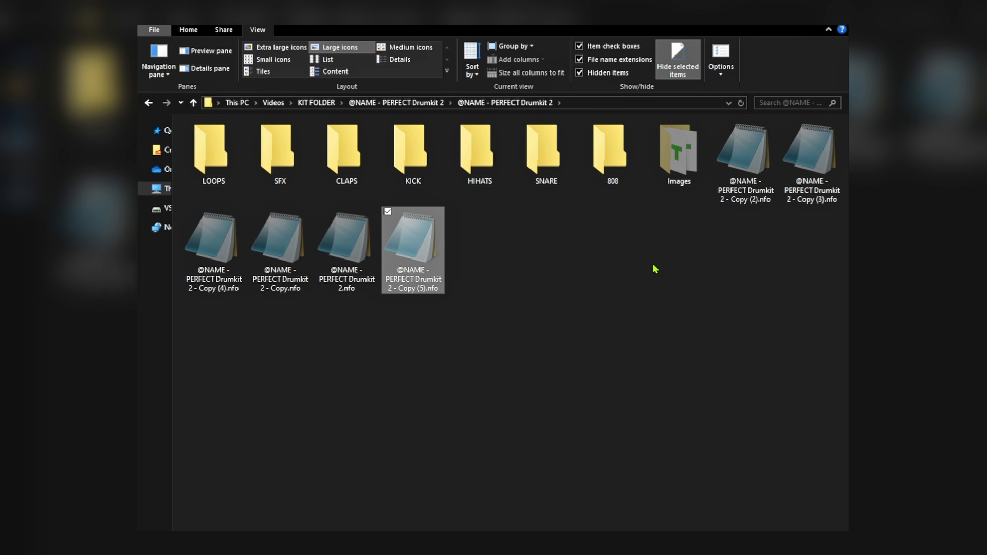
key("ctrl+v")
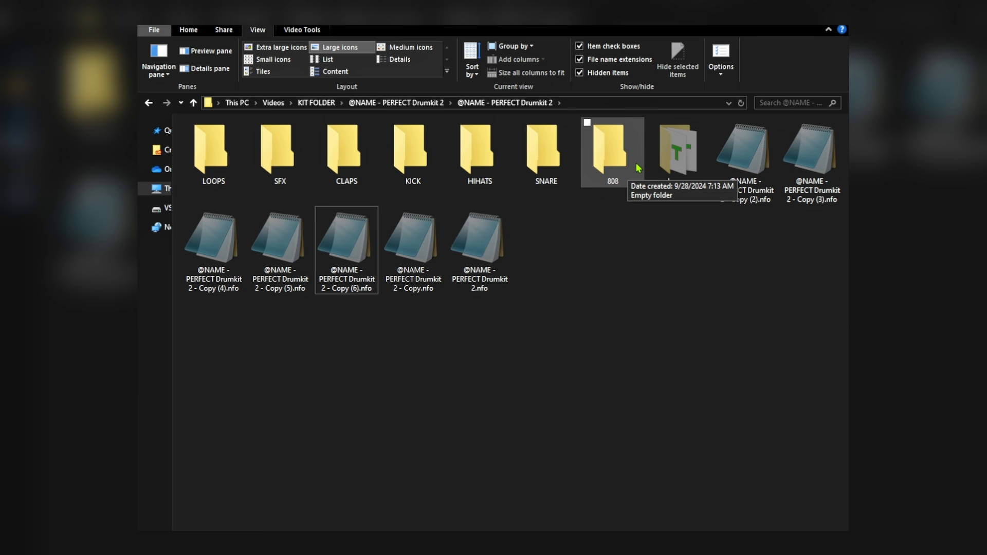
double_click(678, 152)
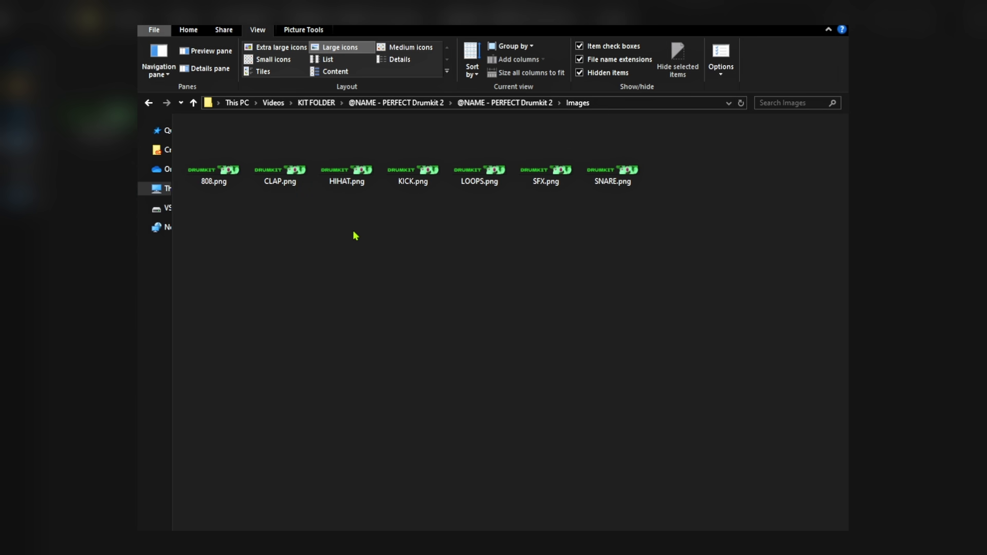
left_click(225, 184)
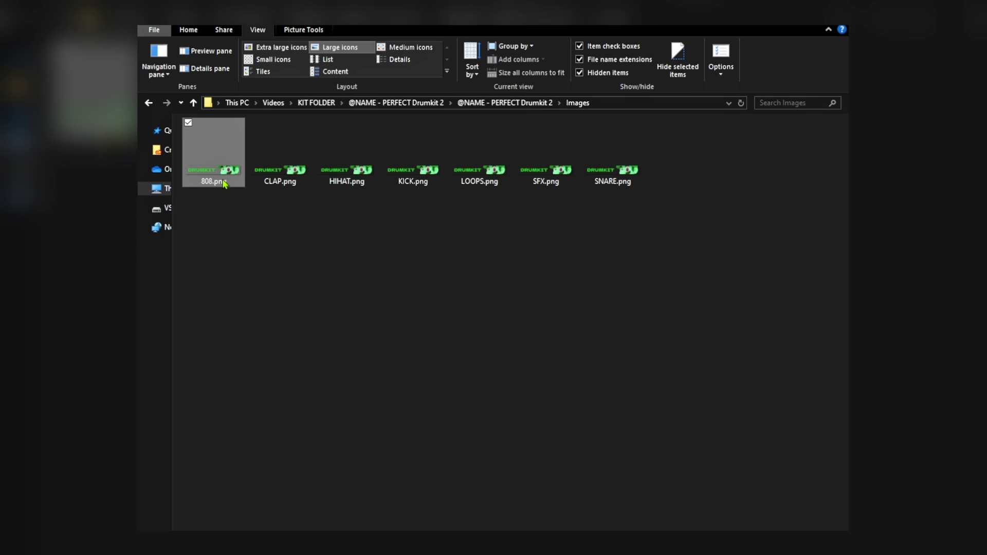
left_click(522, 102)
double_click(754, 176)
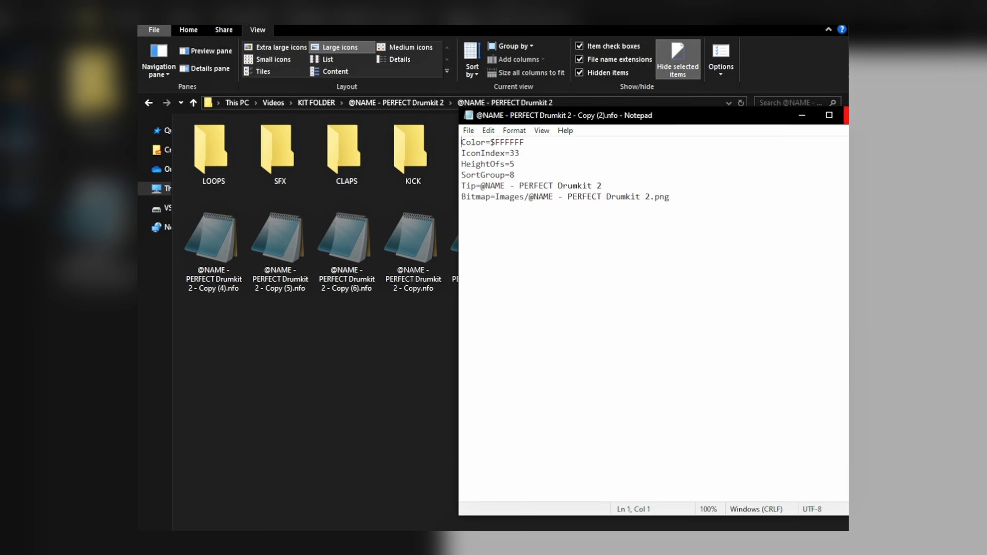
left_click(847, 115)
left_click(189, 29)
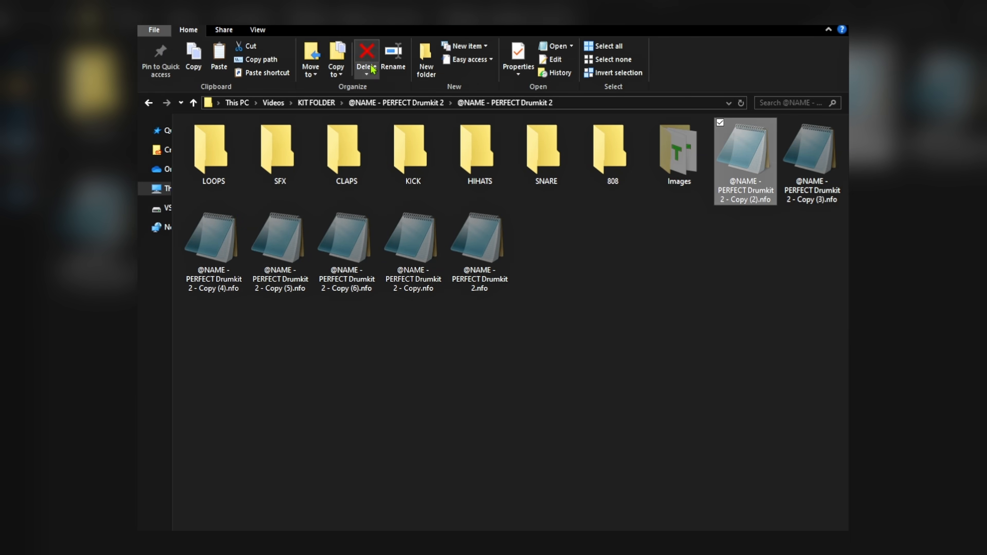
left_click(393, 57)
type("808.nfo")
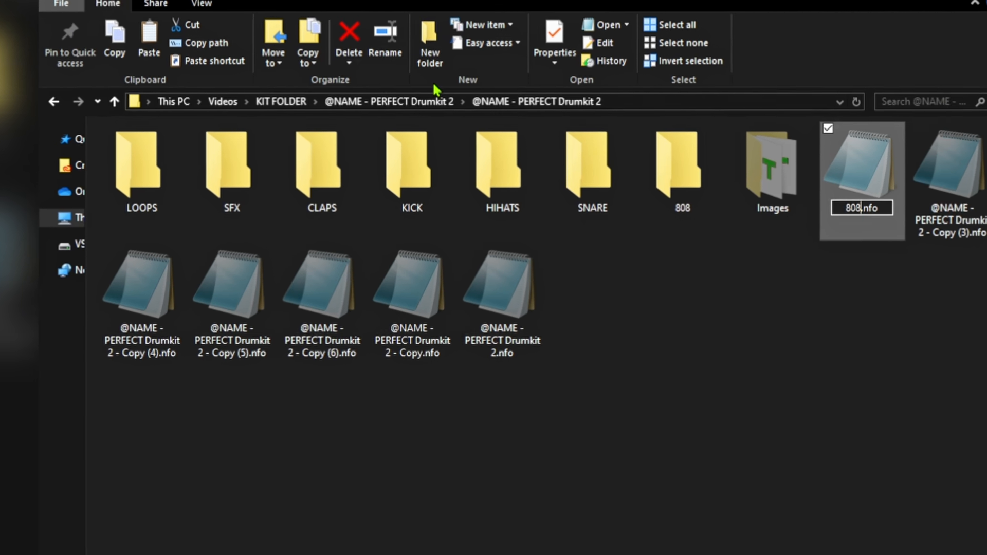
key("Return")
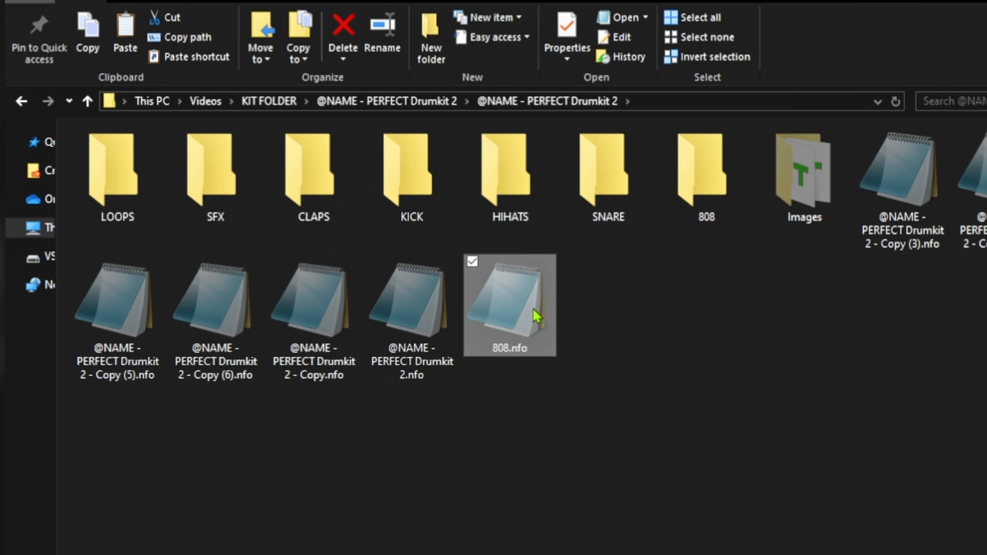
In 808.nfo, set Tip to 808 and Bitmap to Images/808.png, then save and close the file.
double_click(532, 317)
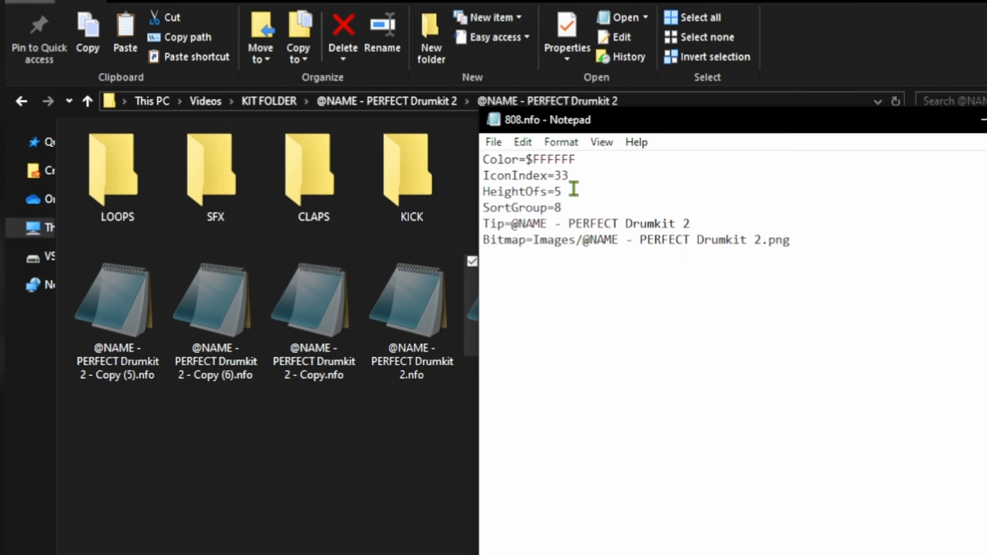
left_click_drag(708, 222, 513, 227)
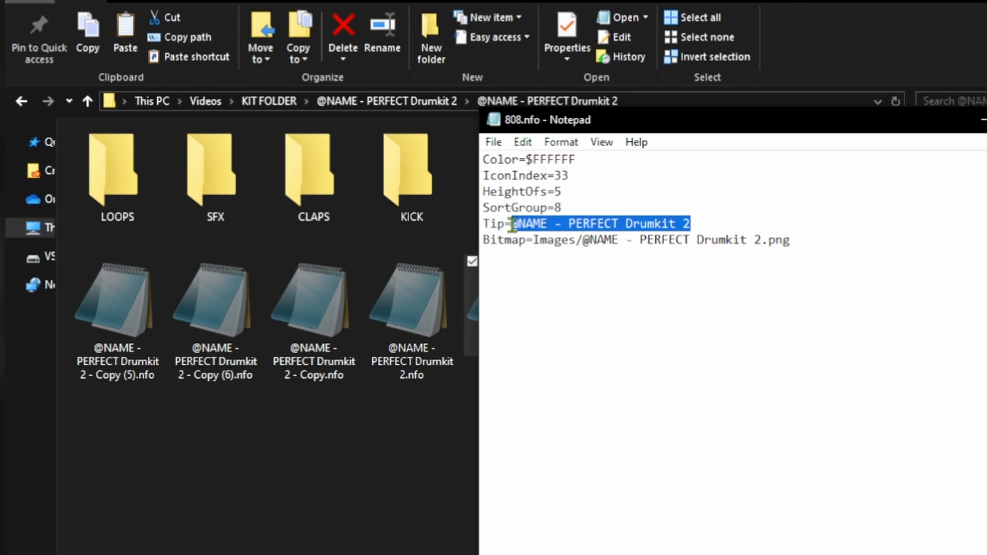
type("808")
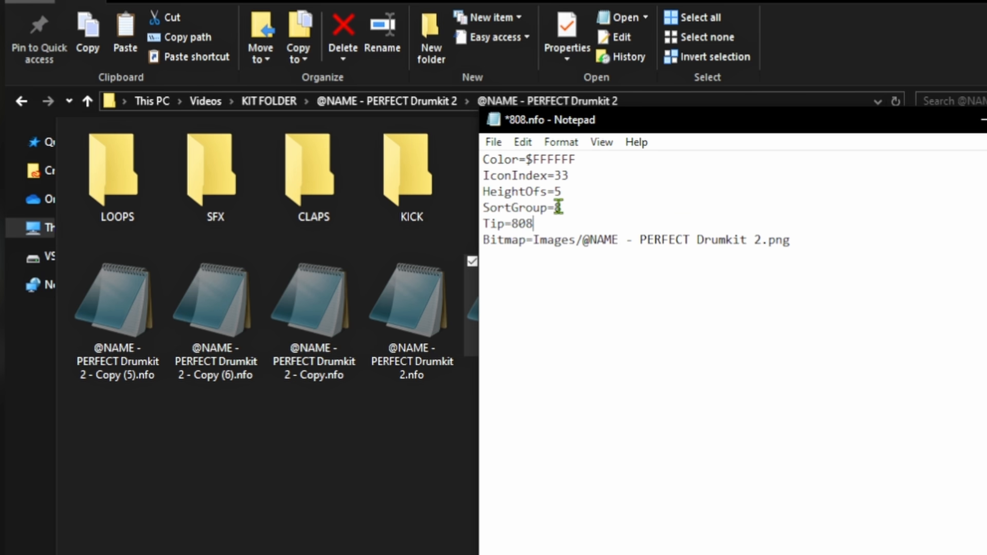
left_click_drag(555, 207, 571, 208)
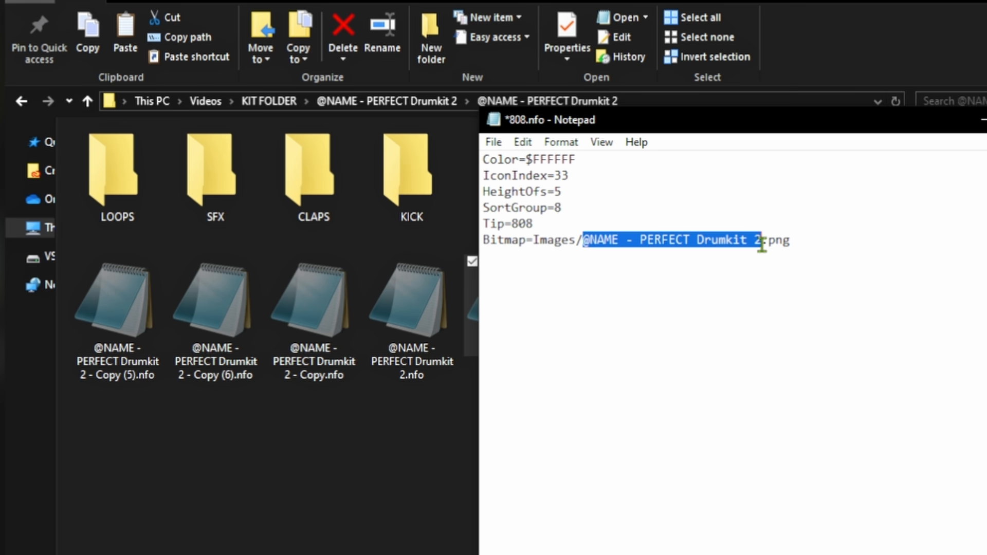
type("808")
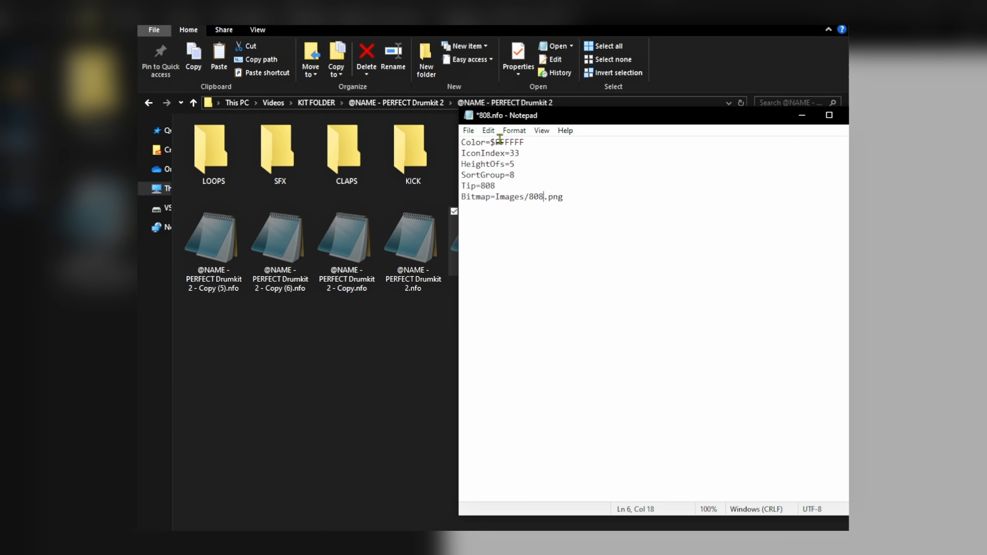
left_click(468, 130)
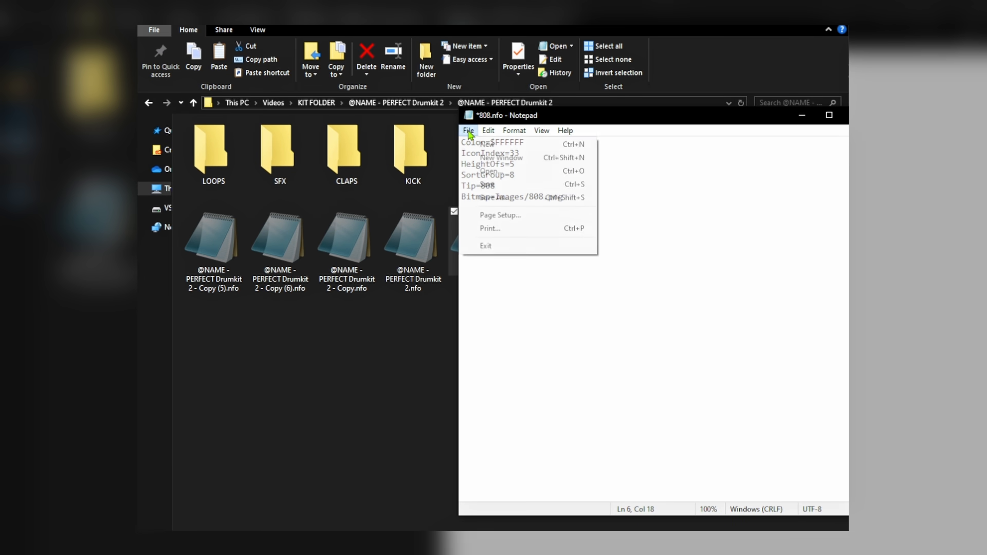
left_click(488, 177)
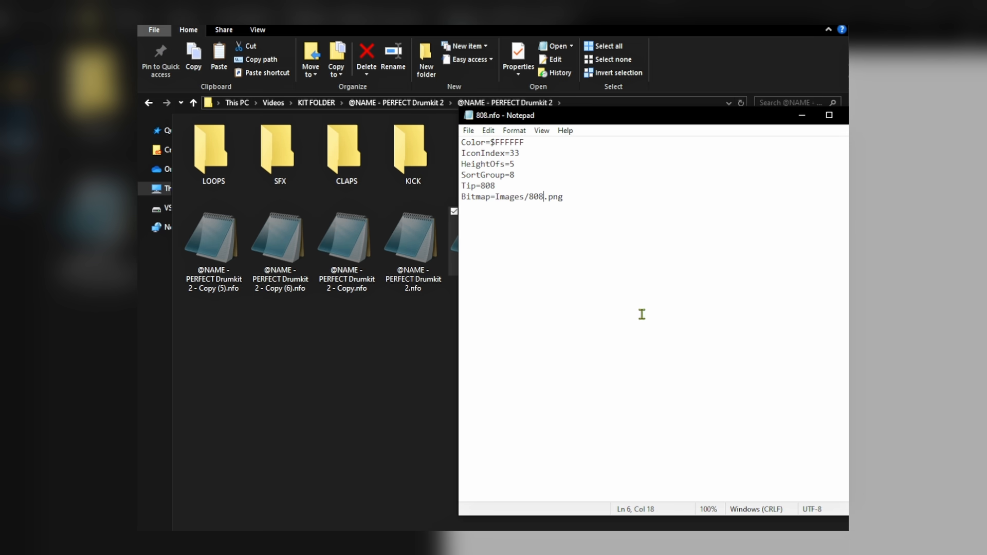
left_click(846, 115)
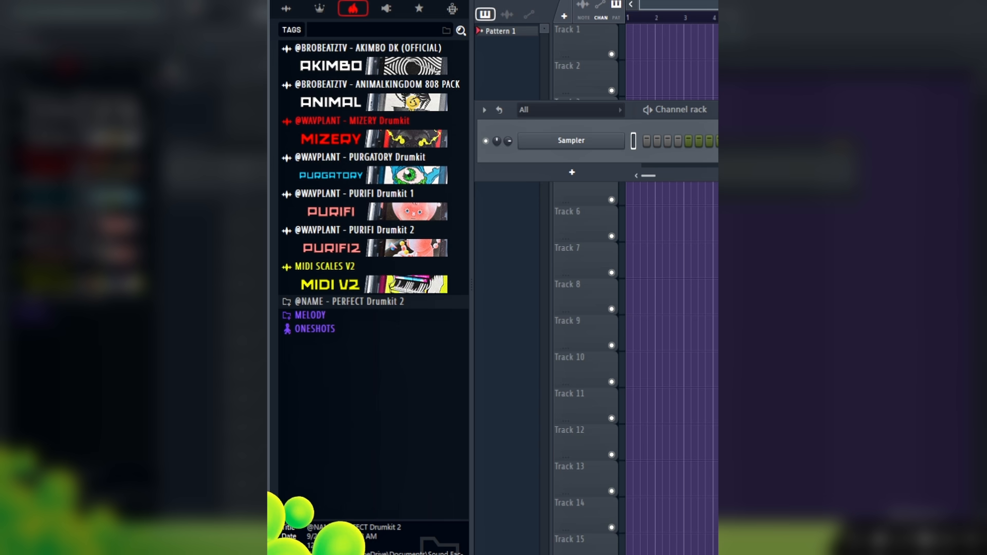
right_click(363, 307)
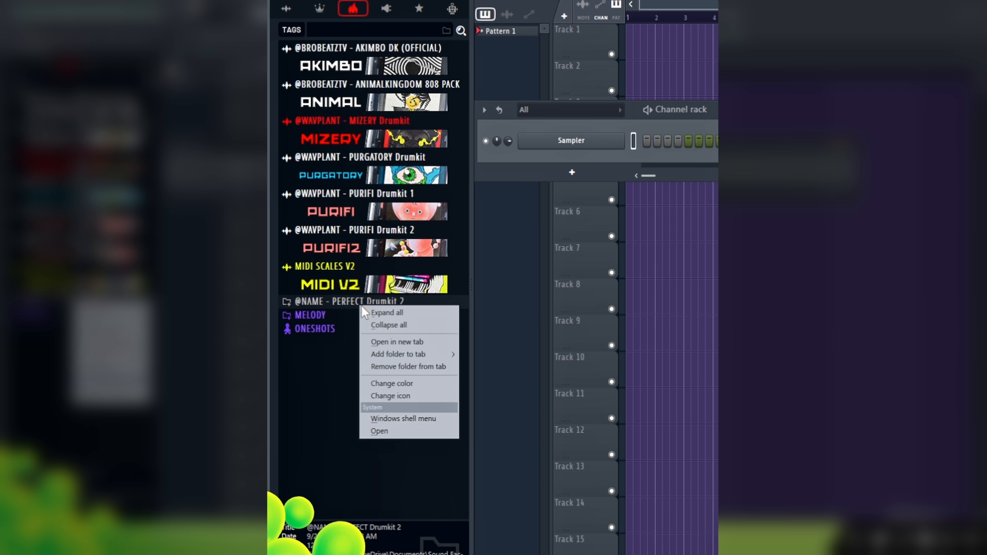
left_click(395, 384)
left_click(558, 554)
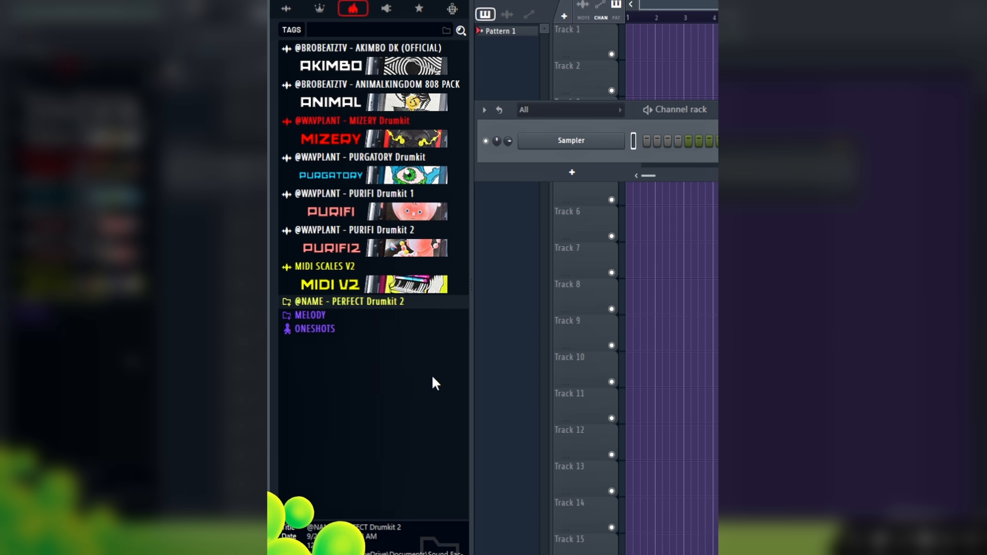
right_click(358, 306)
left_click(412, 396)
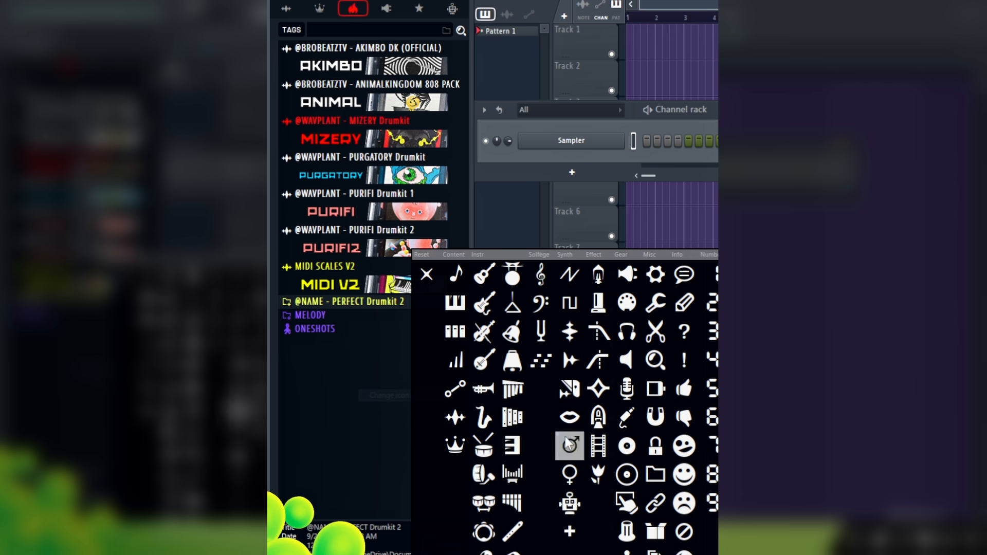
left_click(483, 415)
mouse_move(362, 348)
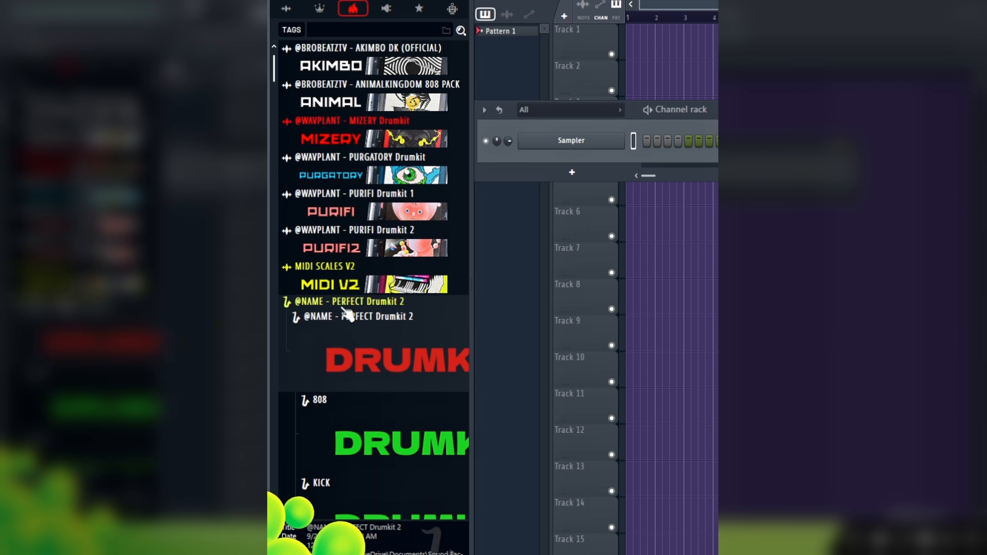
scroll(355, 314, "down", 3)
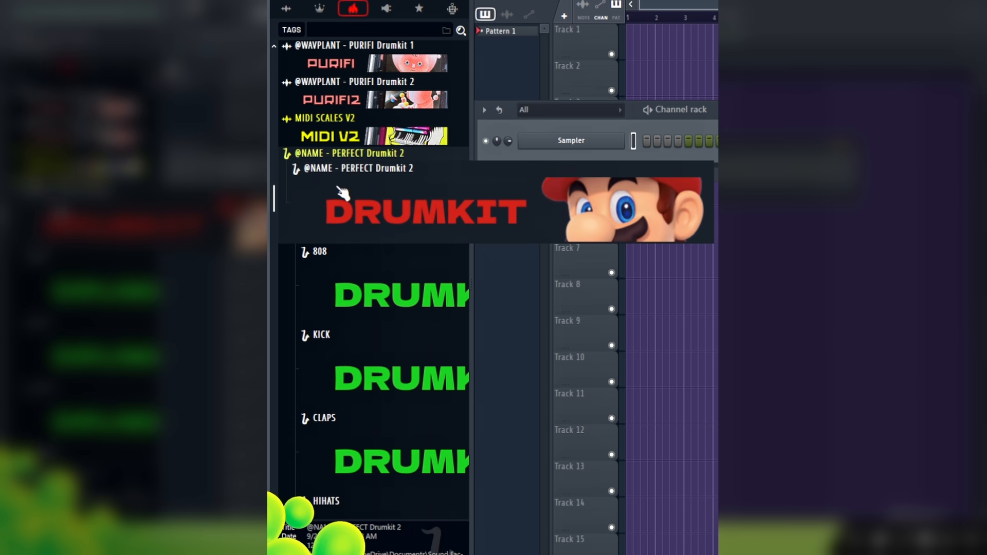
left_click(360, 188)
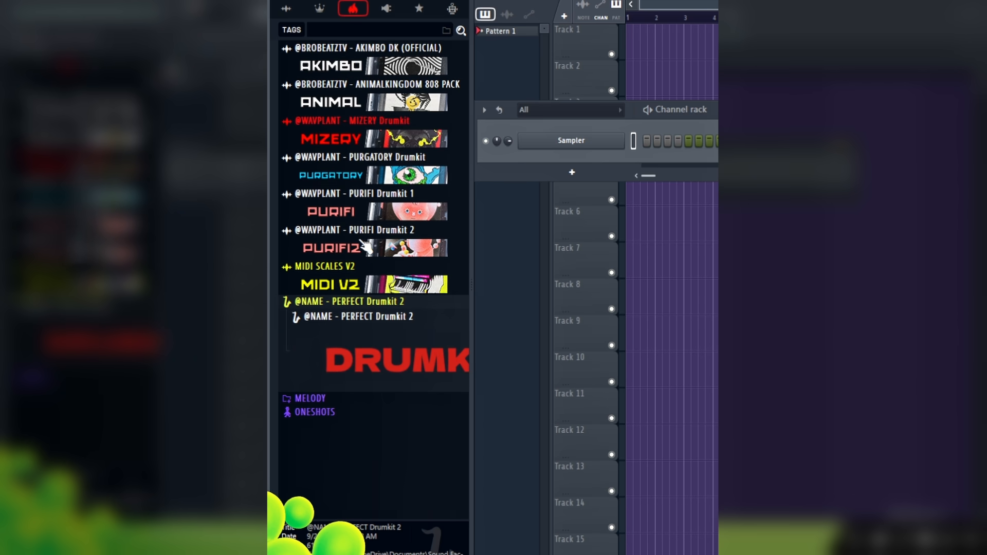
left_click(375, 337)
scroll(378, 284, "down", 3)
scroll(378, 285, "down", 7)
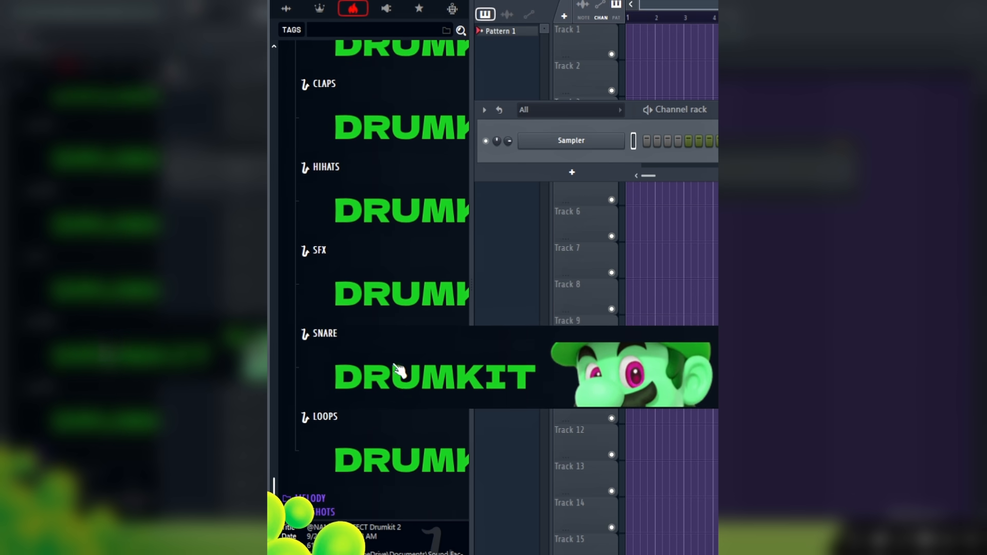
scroll(399, 360, "up", 7)
scroll(399, 357, "up", 1)
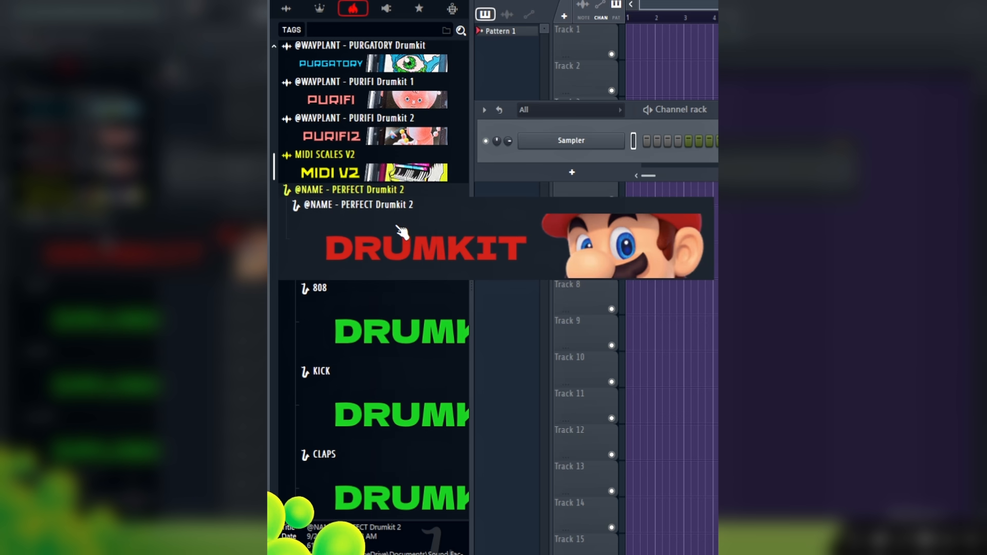
left_click(380, 217)
right_click(371, 344)
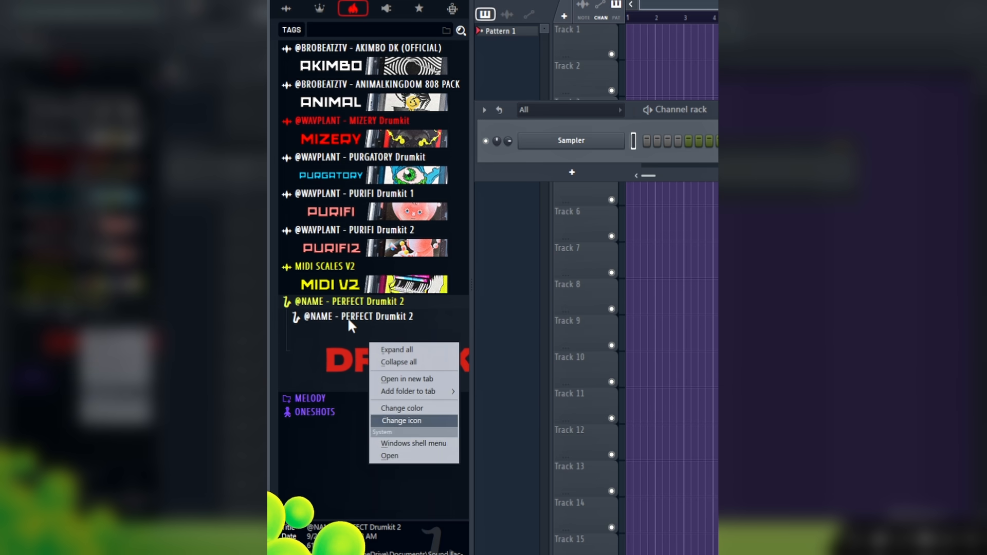
left_click(354, 327)
left_click(391, 336)
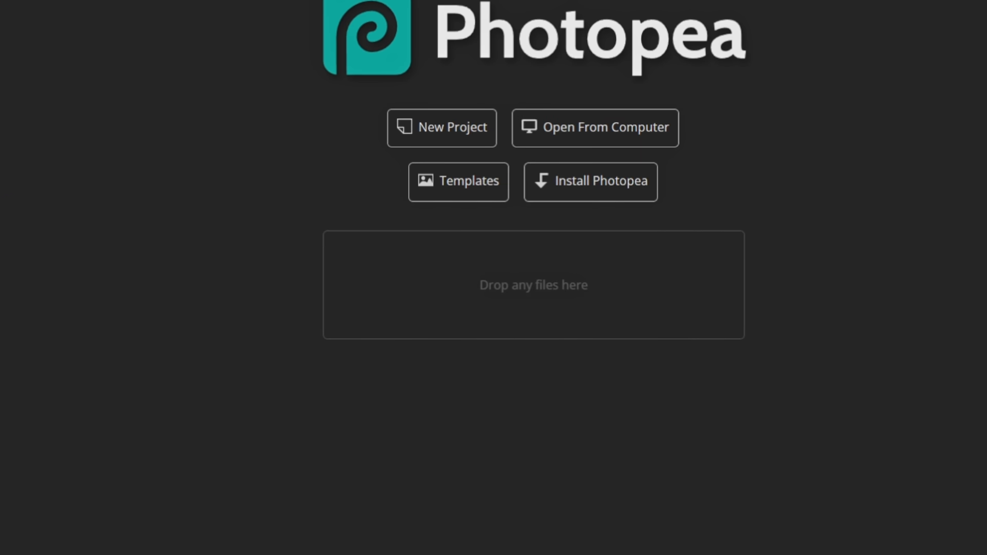
left_click_drag(1, 167, 0, 123)
left_click_drag(0, 370, 565, 298)
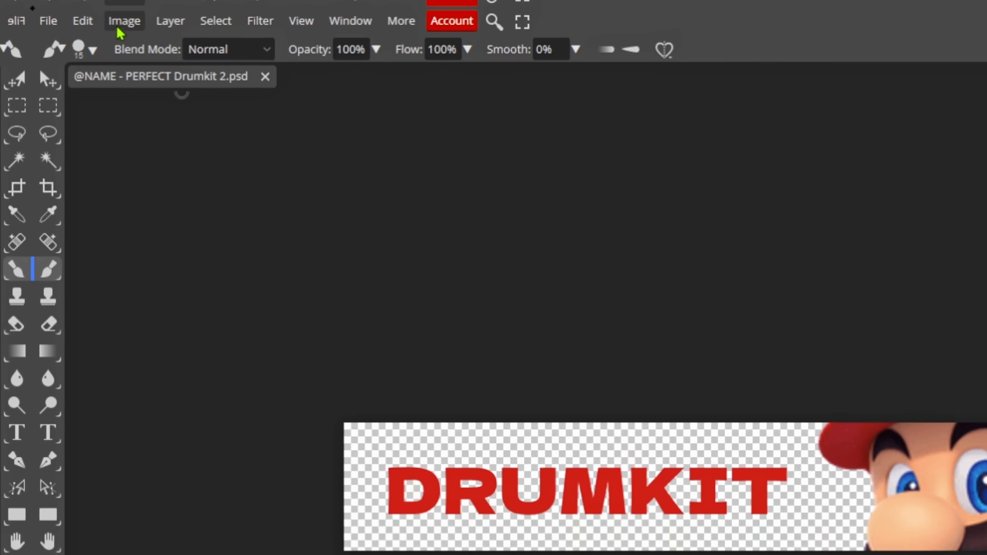
left_click(54, 7)
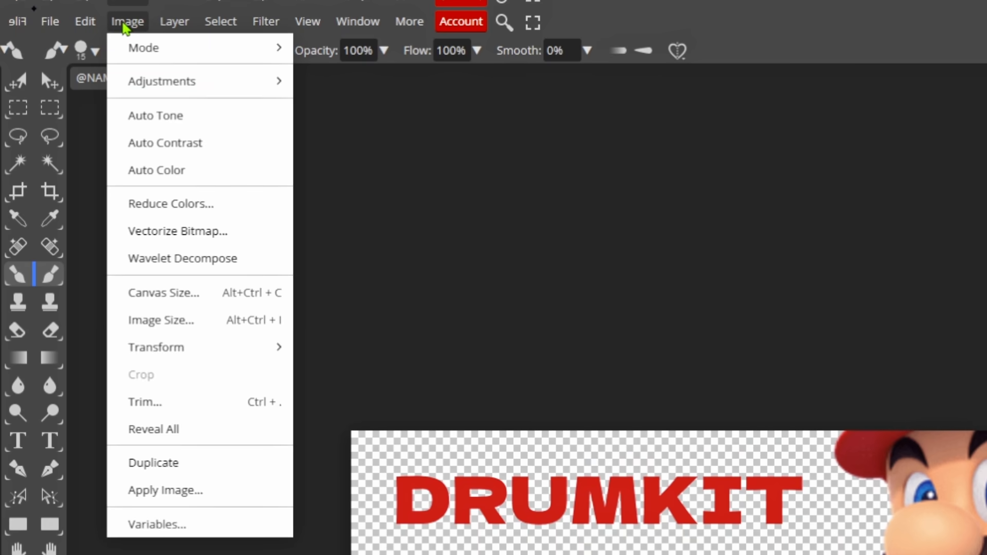
left_click(167, 323)
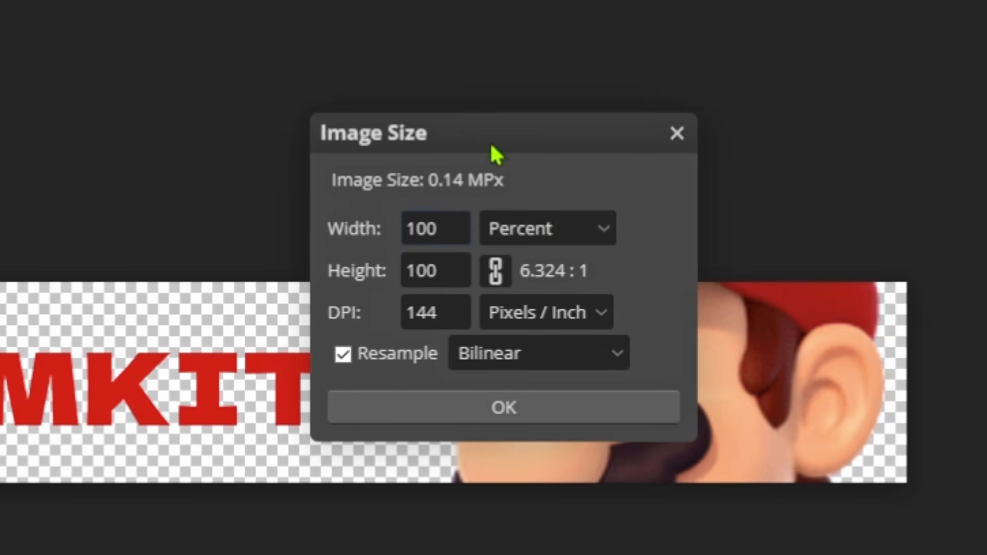
View the banner's dimensions in pixels and return the size unit to percent.
left_click(603, 229)
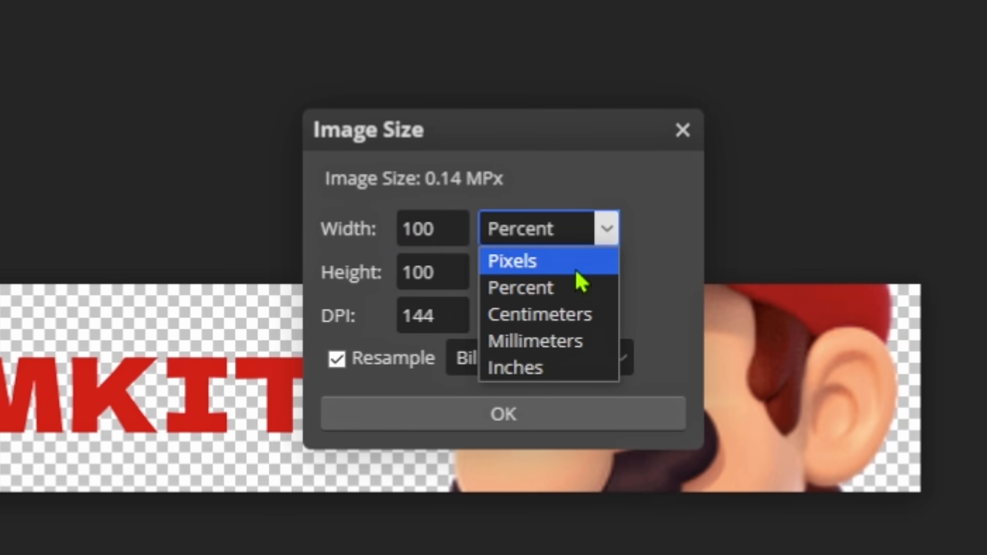
left_click(574, 265)
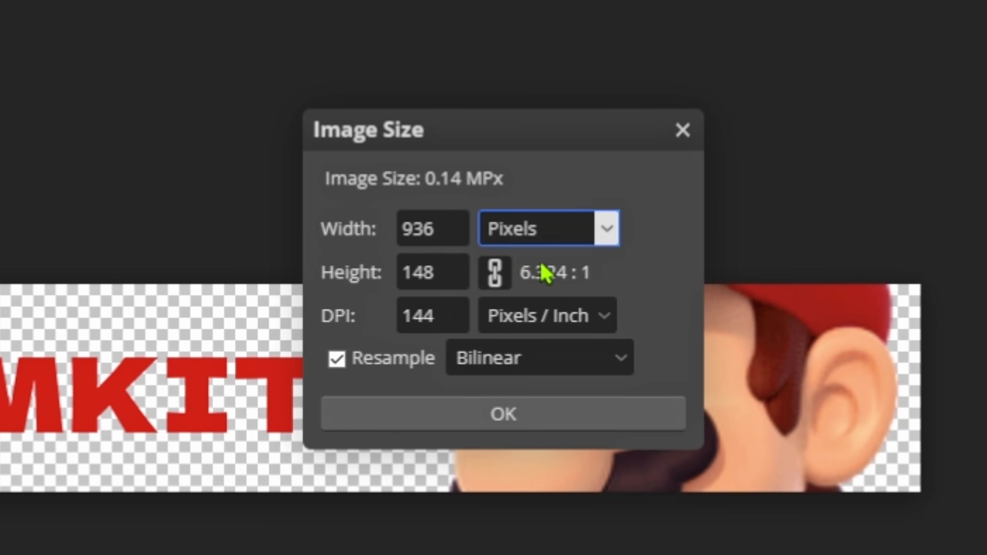
left_click(596, 237)
left_click(554, 288)
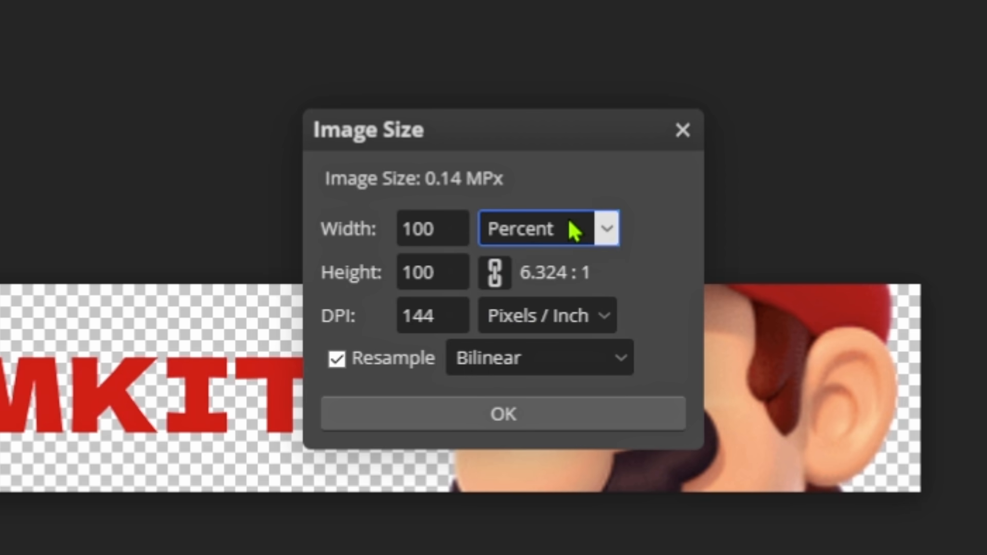
Scale the drum kit banner to 25 percent with proportions kept and save the PSD.
double_click(430, 228)
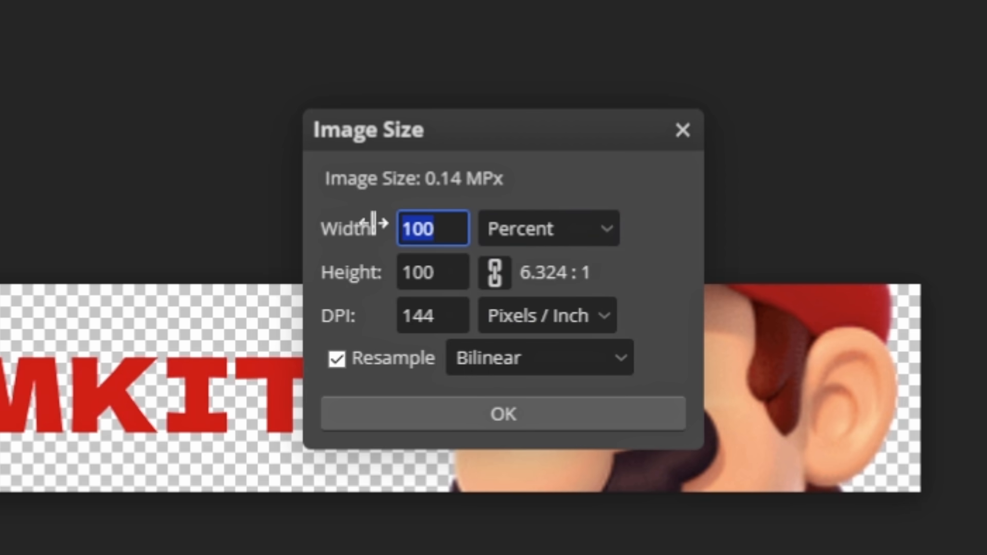
type("50")
key("BackSpace")
key("BackSpace")
type("25")
left_click(578, 191)
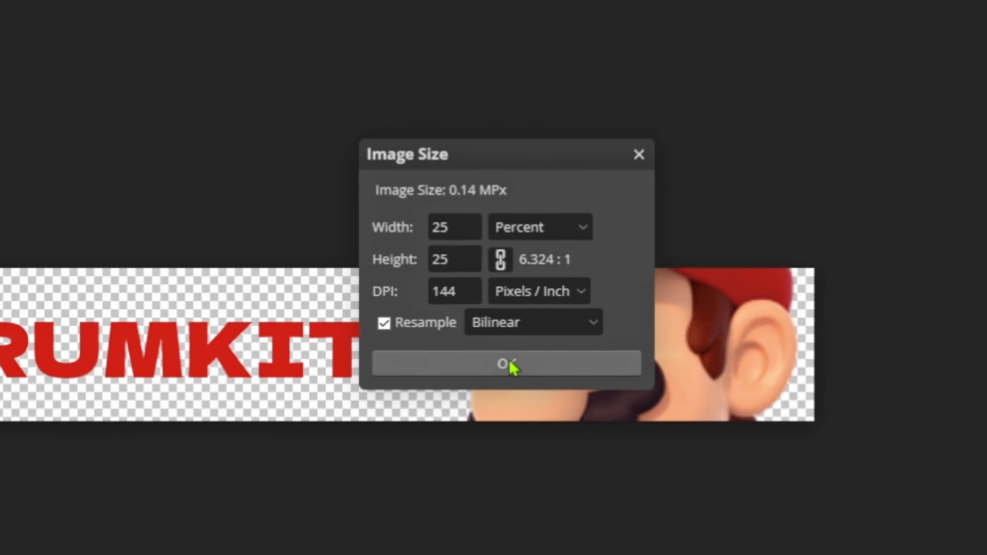
left_click(506, 416)
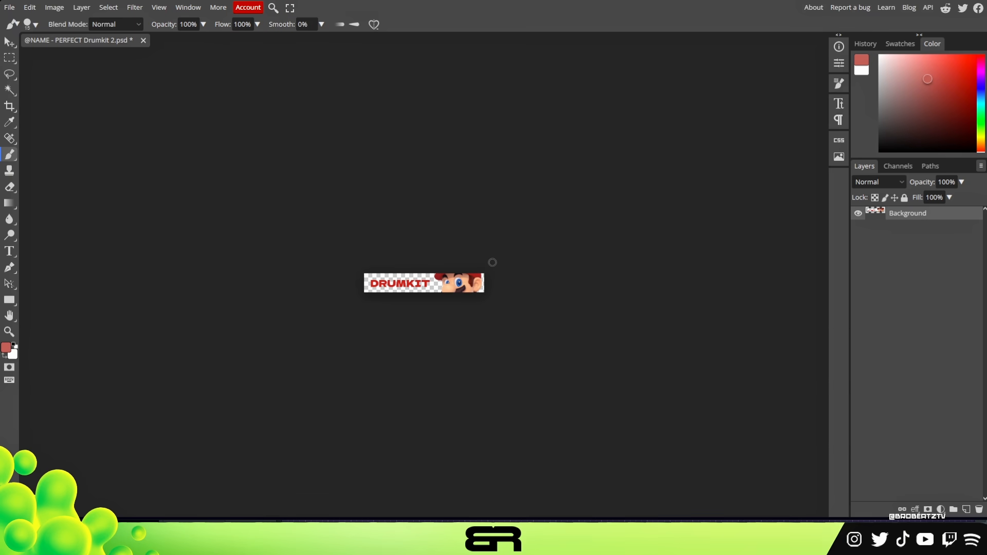
left_click(8, 8)
left_click(30, 107)
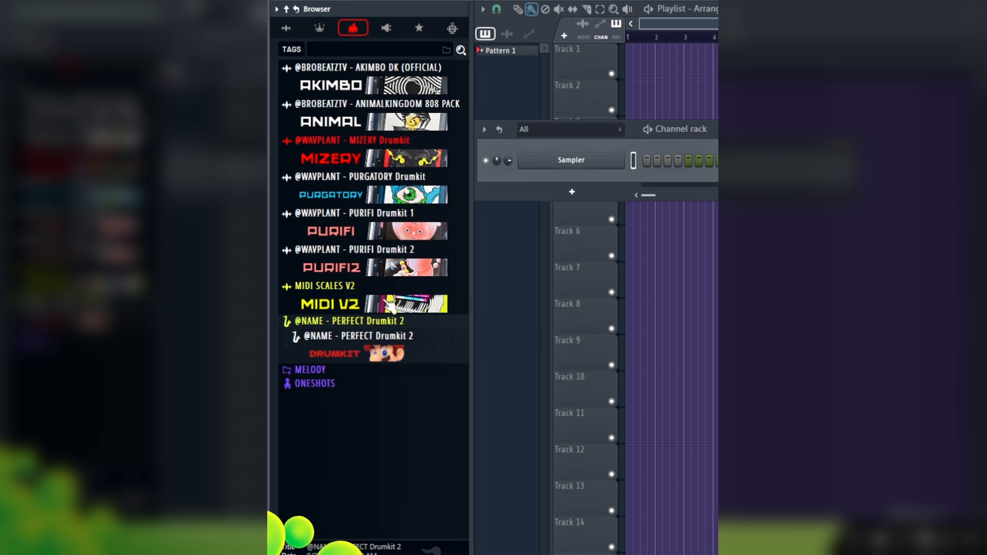
left_click(392, 357)
scroll(404, 365, "down", 4)
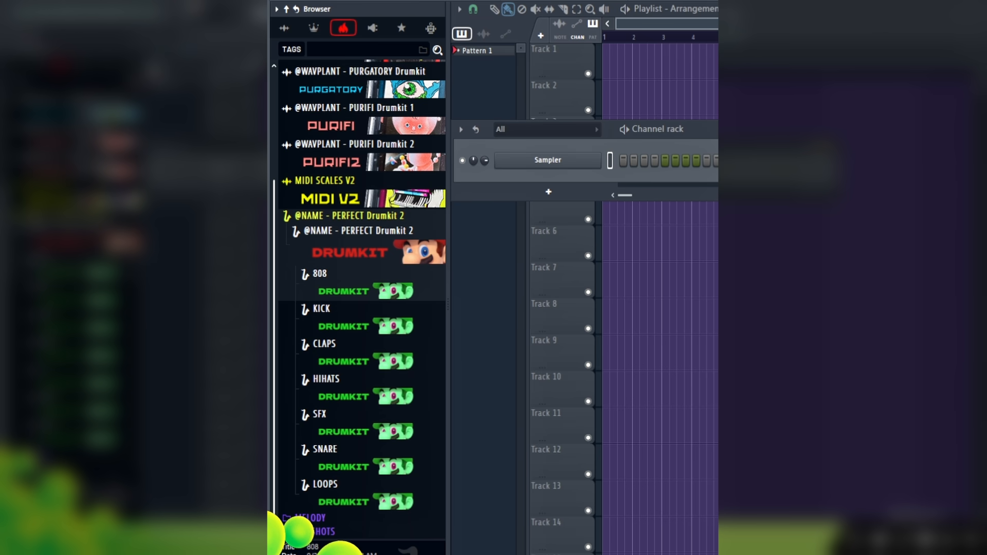
scroll(447, 318, "up", 3)
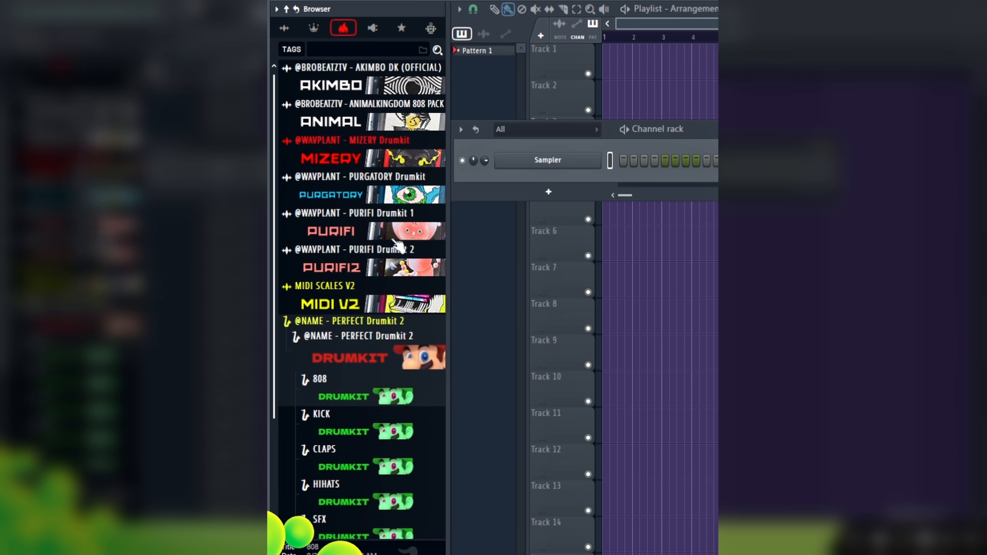
scroll(374, 167, "down", 2)
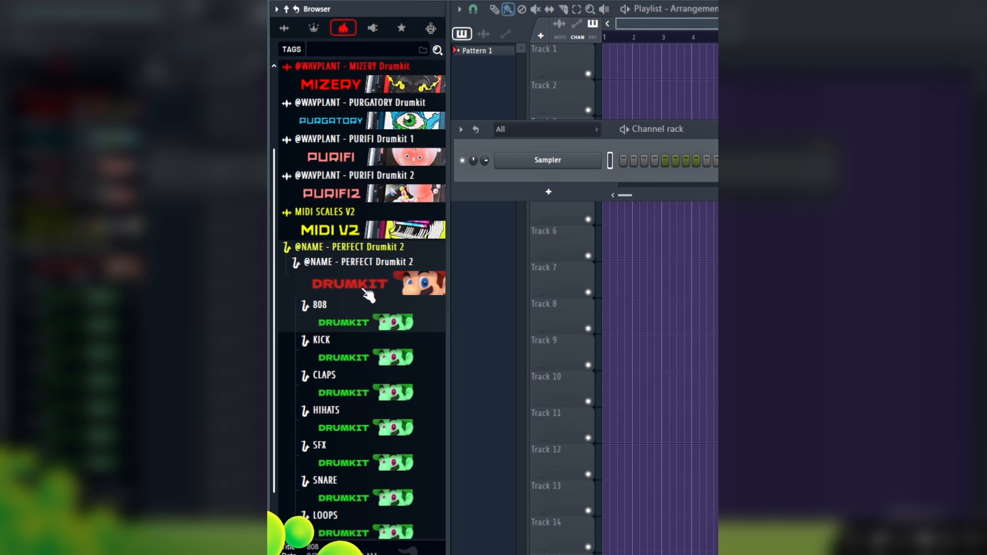
scroll(359, 132, "up", 2)
scroll(359, 133, "down", 2)
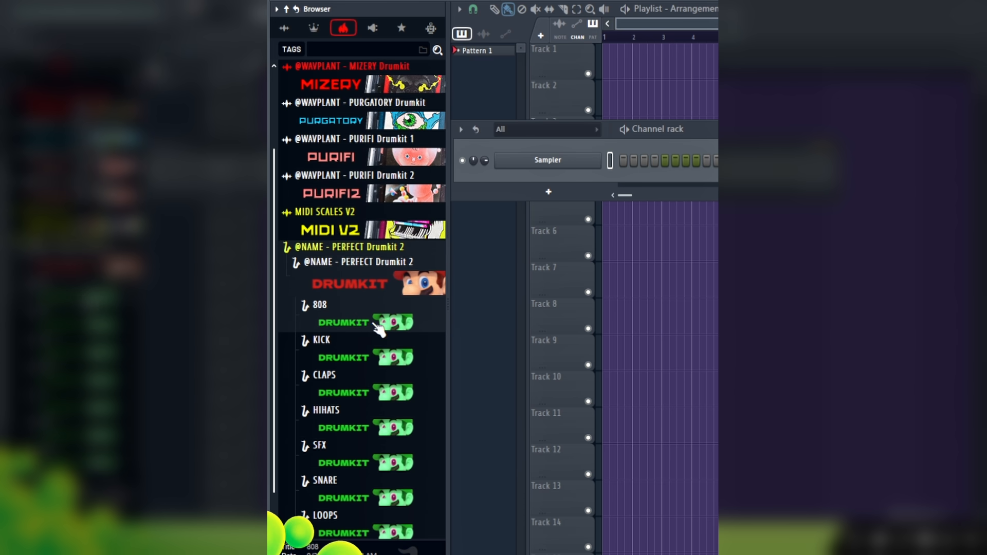
left_click_drag(718, 123, 269, 111)
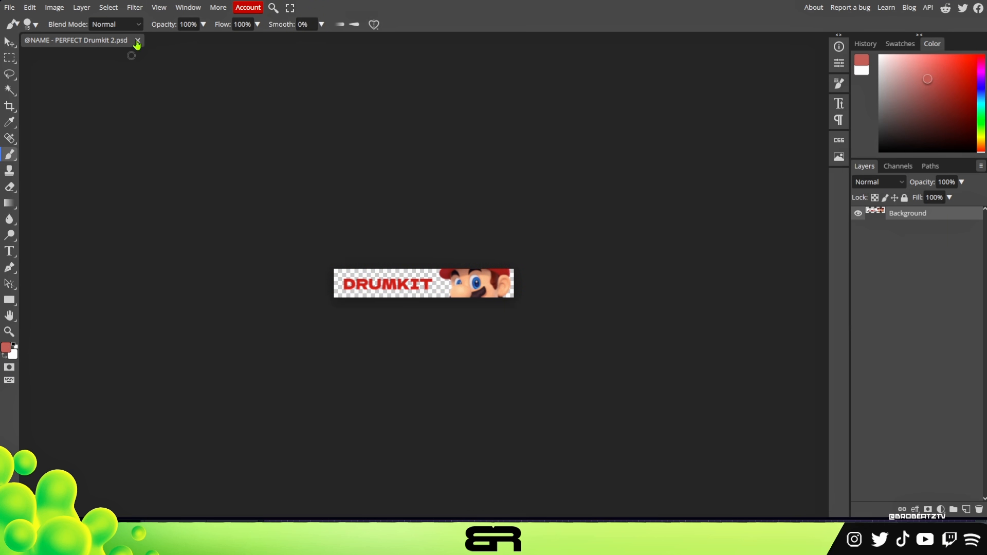
left_click(137, 41)
left_click_drag(0, 257, 423, 238)
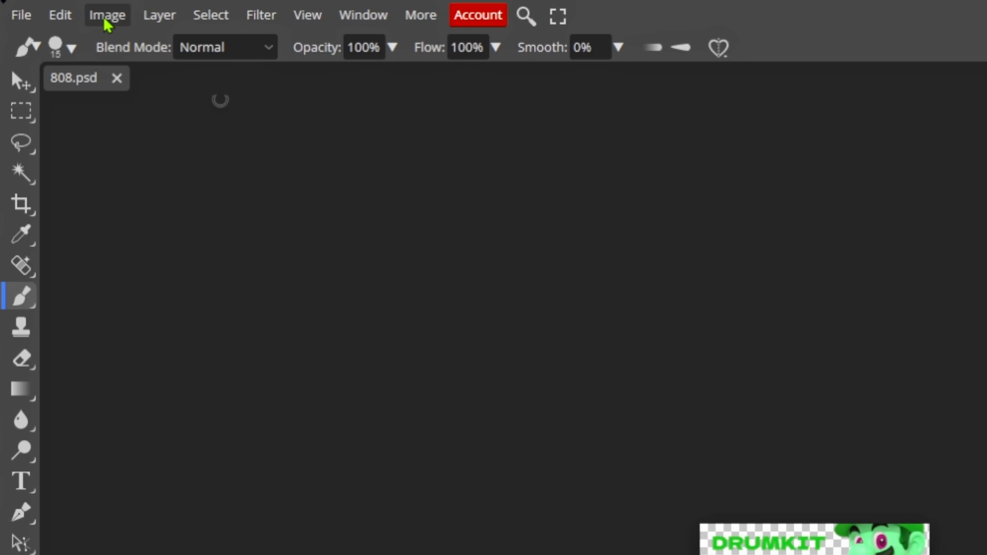
Resize the 808 banner to 150 percent width with proportions kept and save the PSD.
left_click(106, 20)
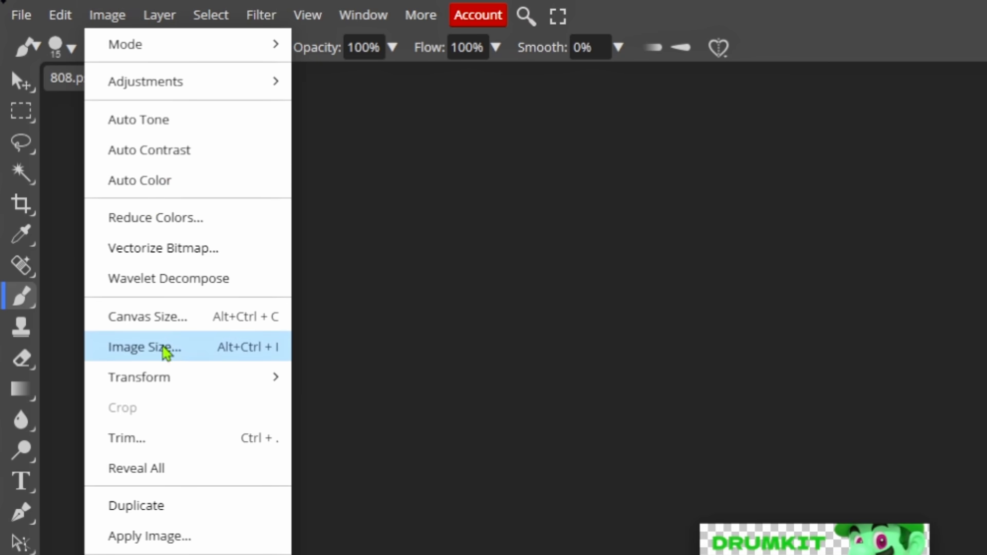
left_click(165, 350)
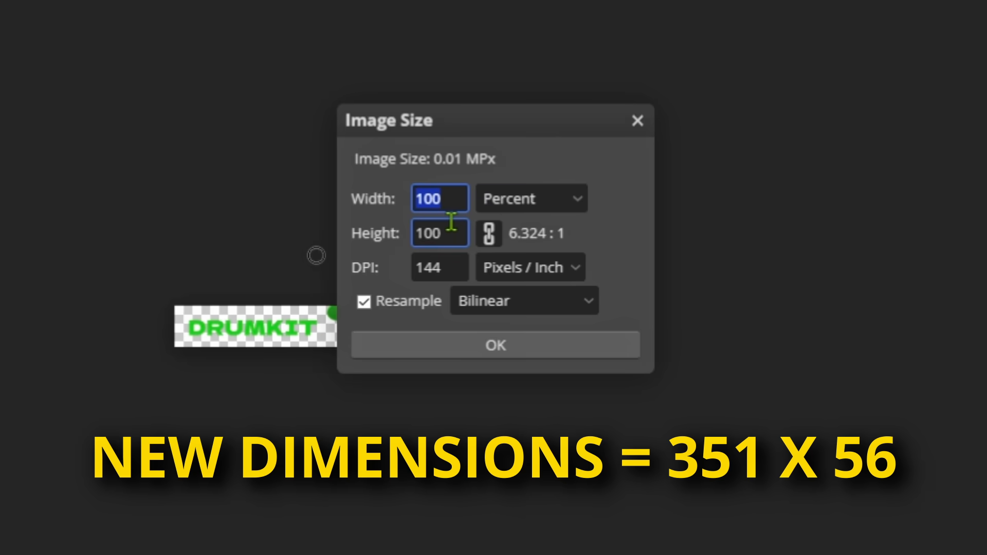
type("150")
left_click(636, 240)
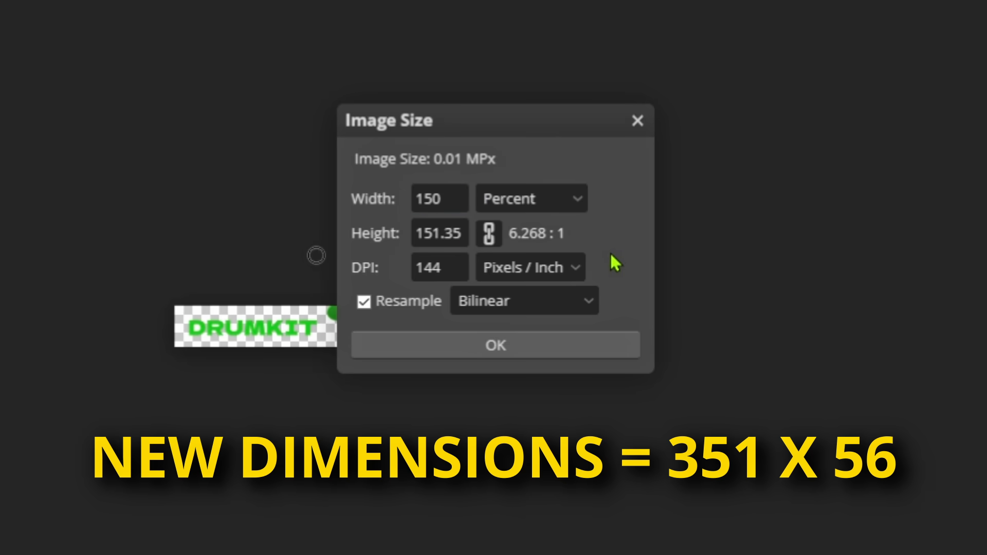
left_click(528, 345)
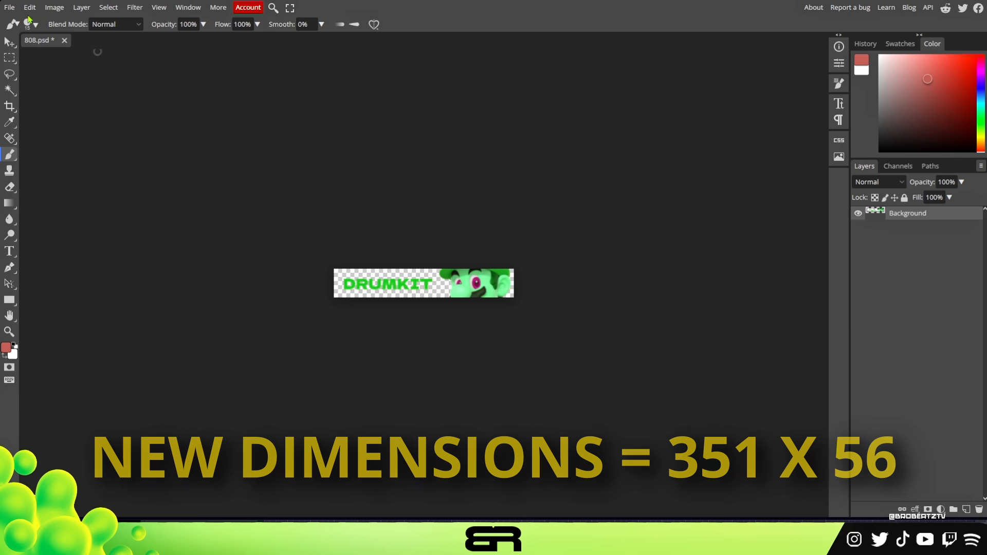
left_click(9, 8)
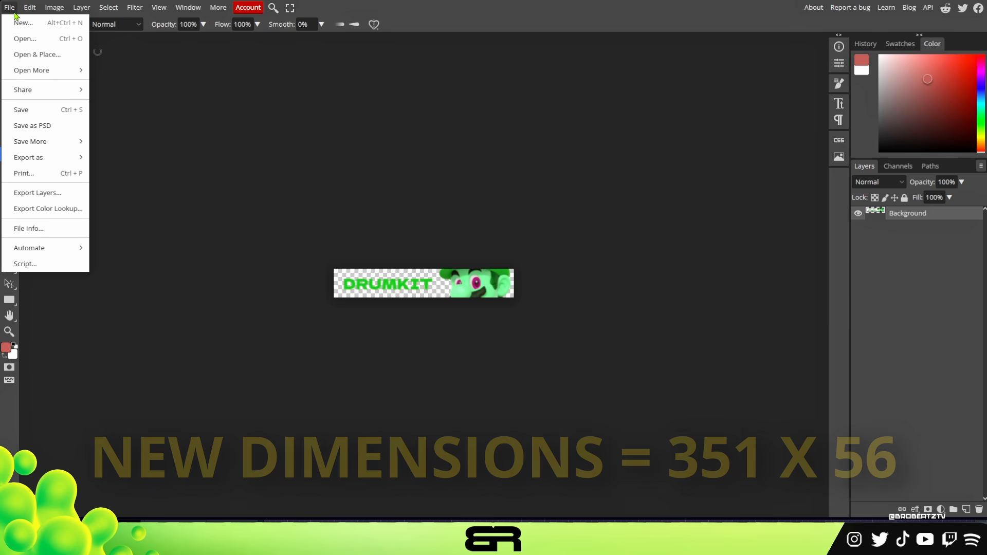
left_click(52, 112)
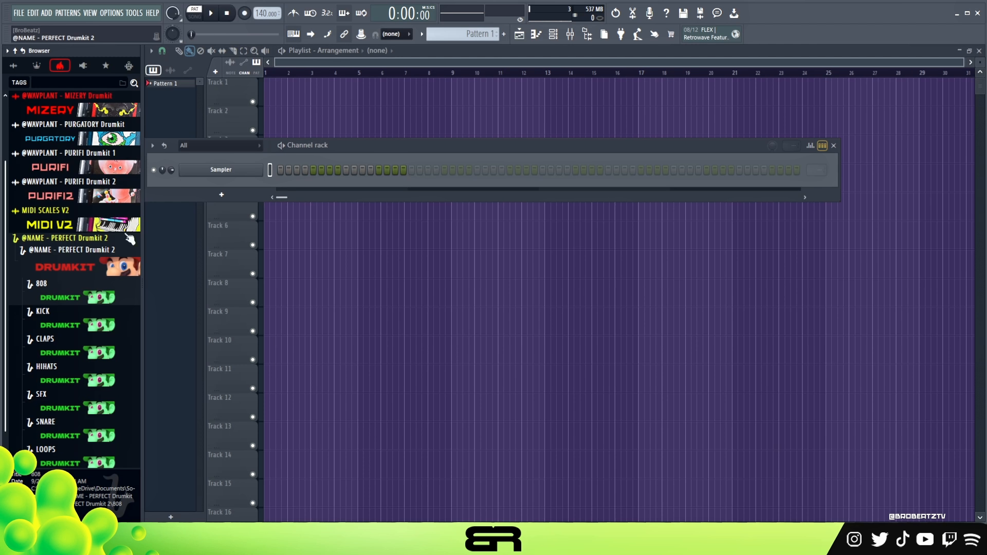
scroll(118, 268, "up", 1)
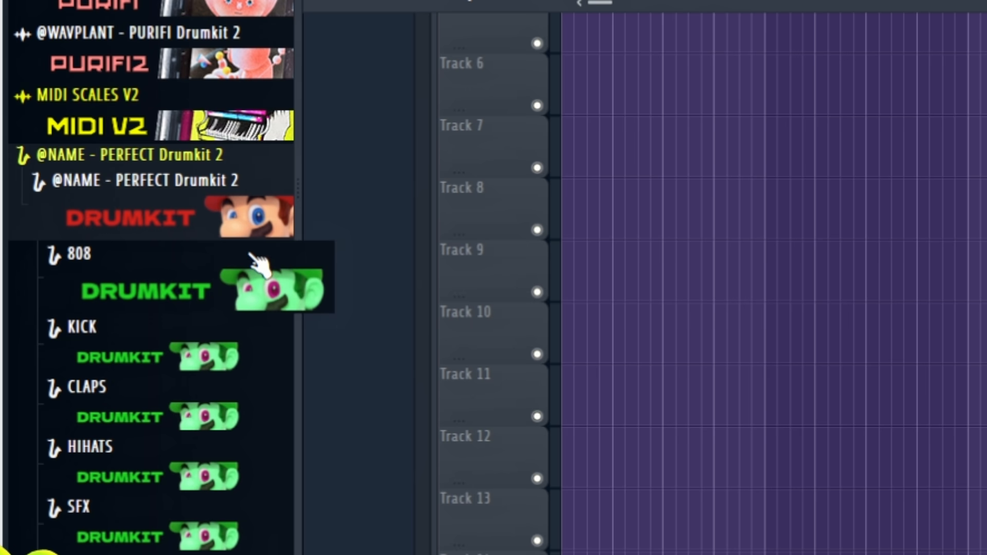
scroll(239, 104, "up", 1)
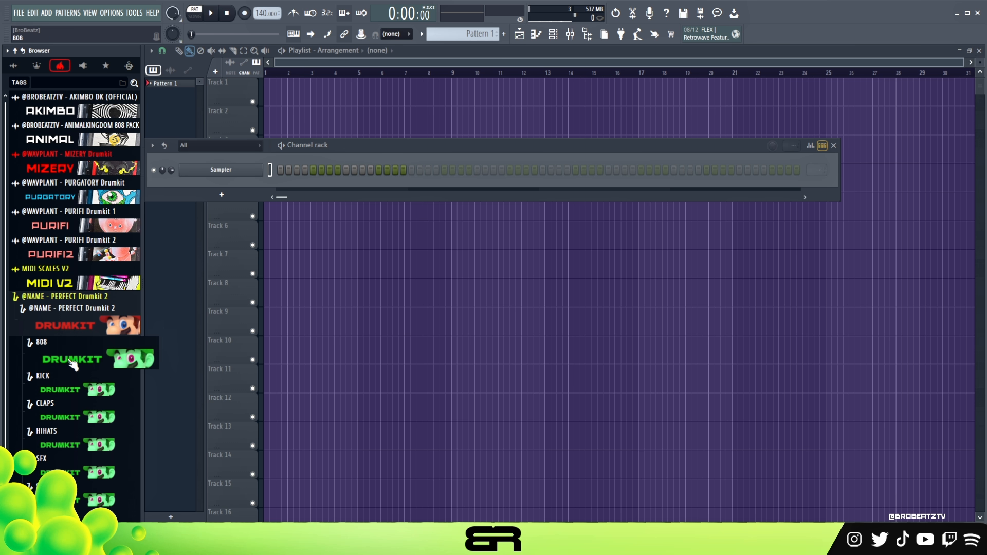
left_click(80, 329)
left_click(322, 498)
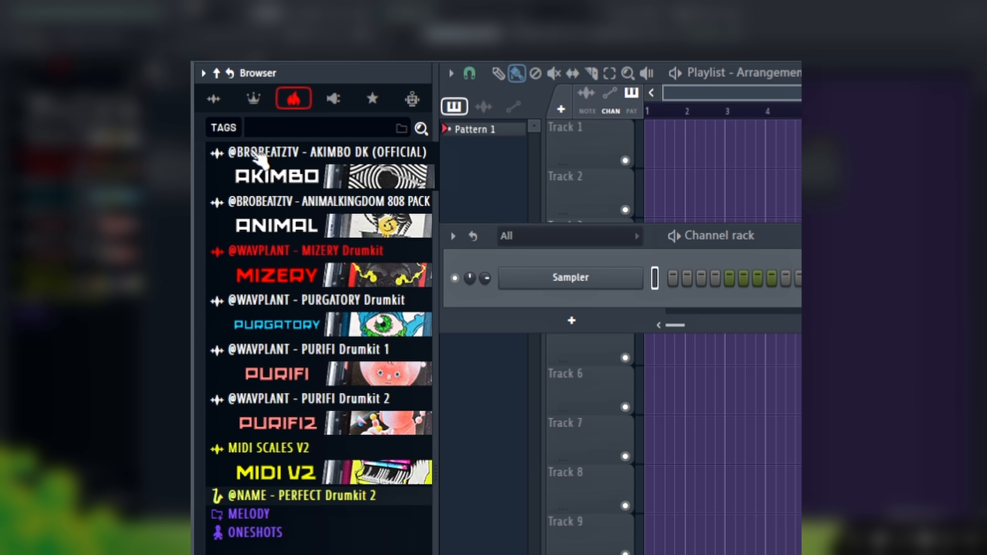
left_click(257, 99)
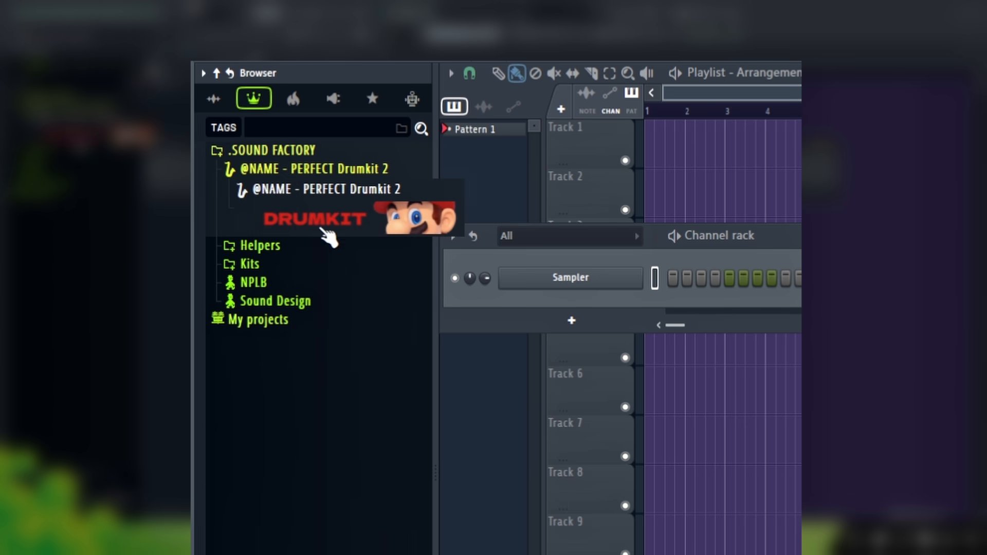
right_click(307, 188)
right_click(275, 170)
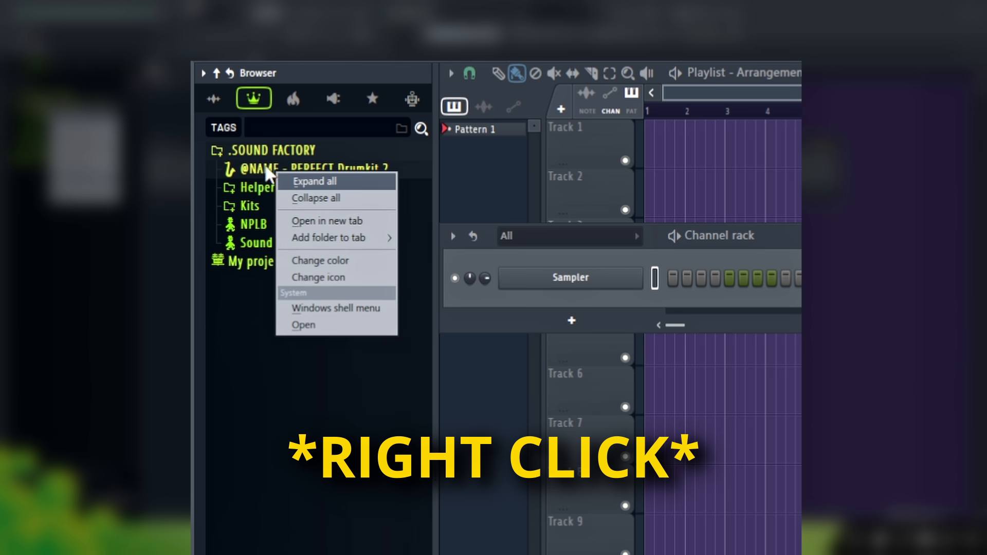
left_click(291, 181)
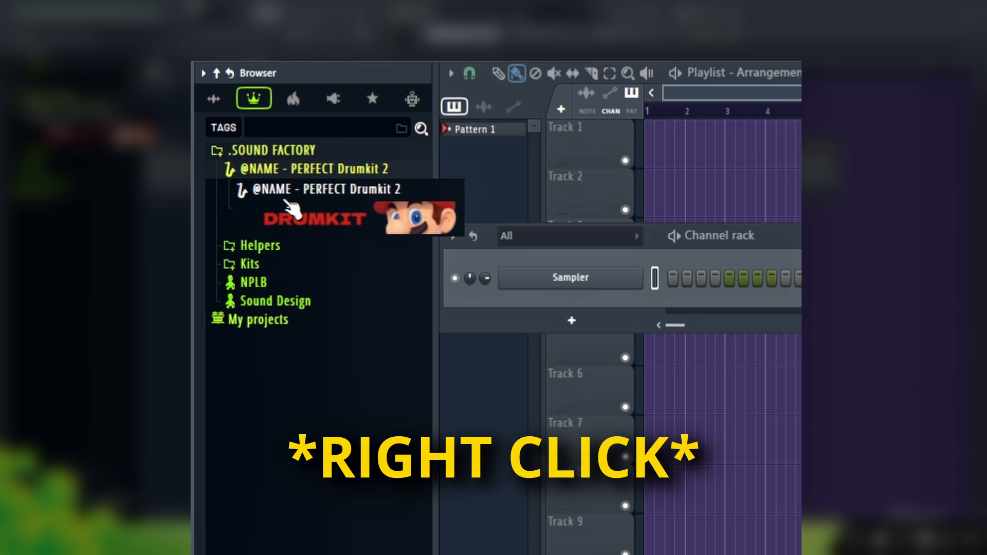
right_click(334, 208)
mouse_move(371, 278)
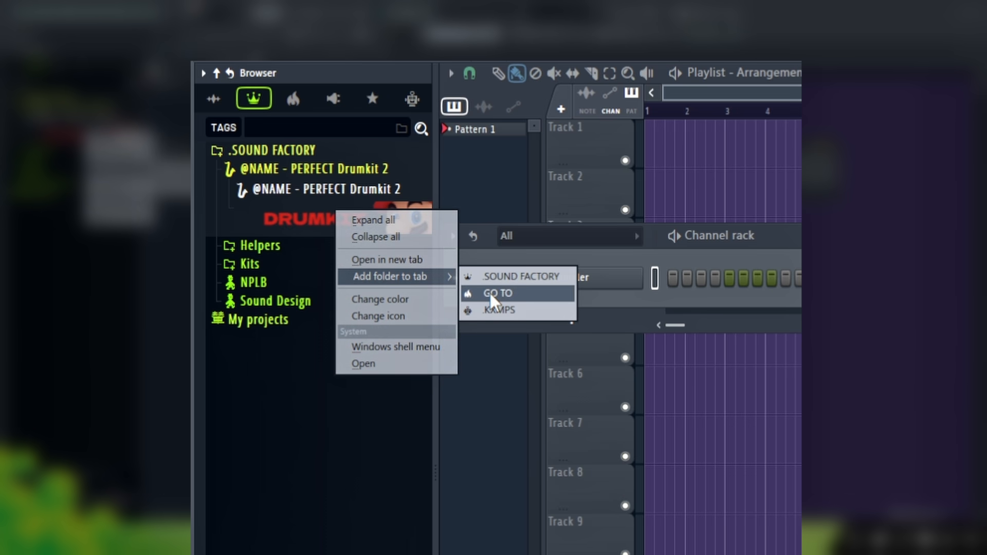
left_click(381, 261)
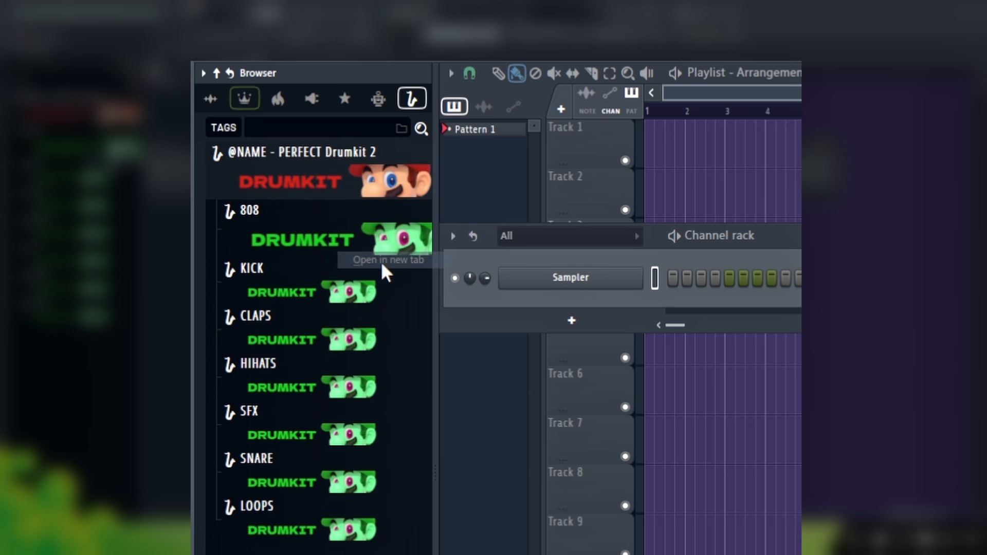
left_click(341, 188)
left_click(340, 190)
left_click(342, 191)
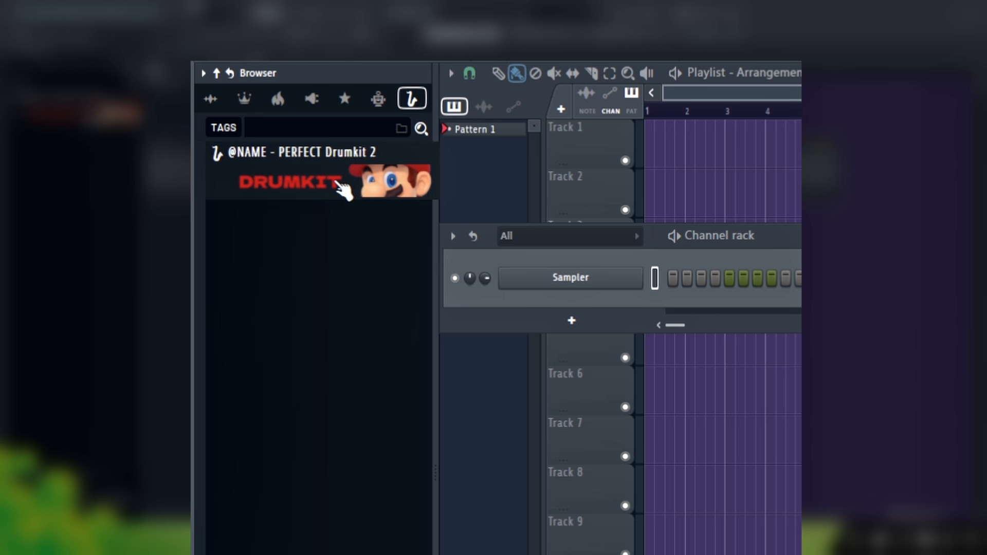
left_click(249, 106)
right_click(296, 223)
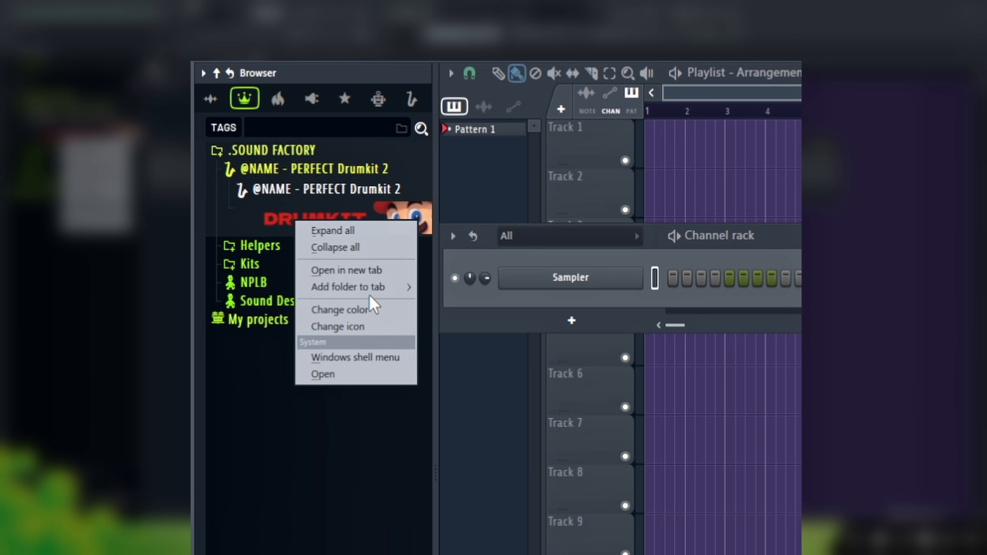
left_click(465, 306)
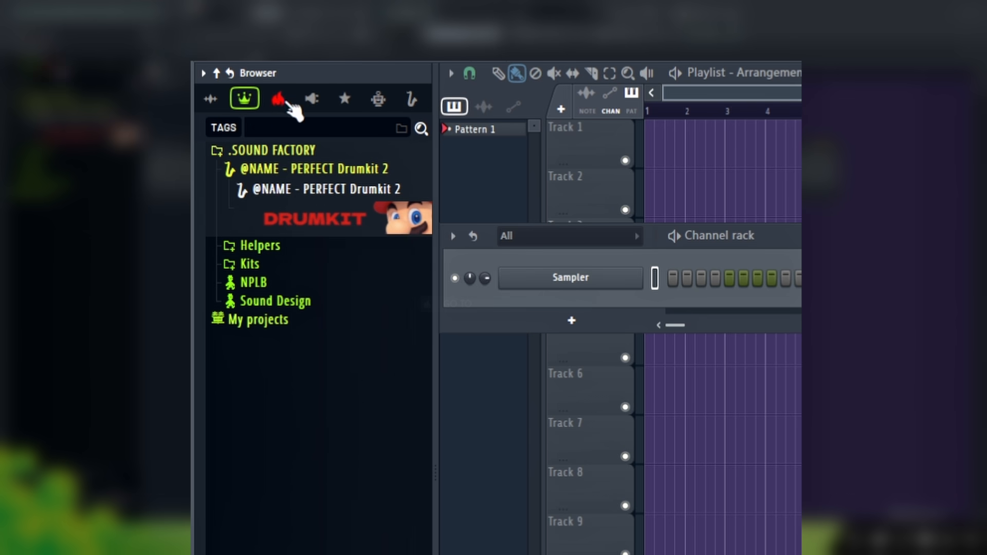
left_click(279, 99)
left_click(332, 288)
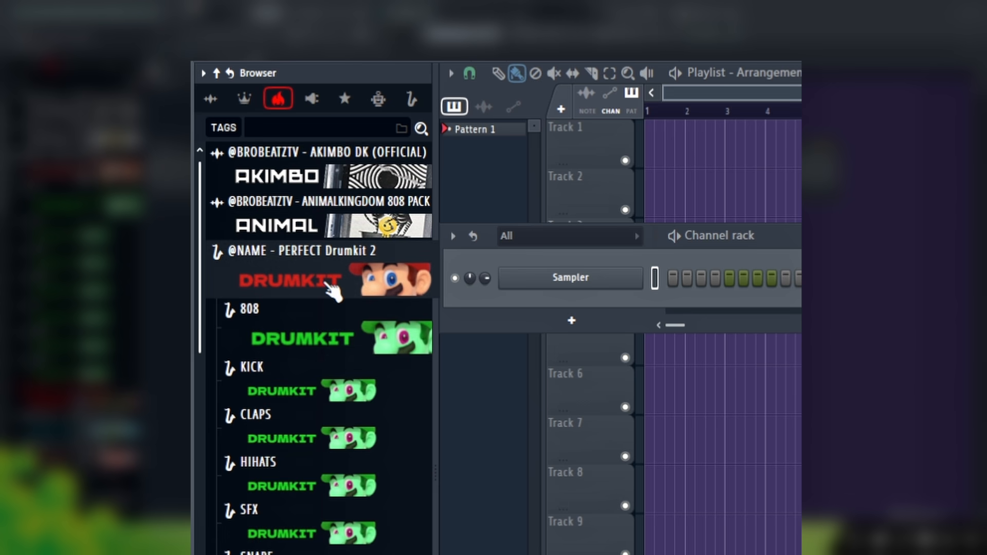
left_click(330, 291)
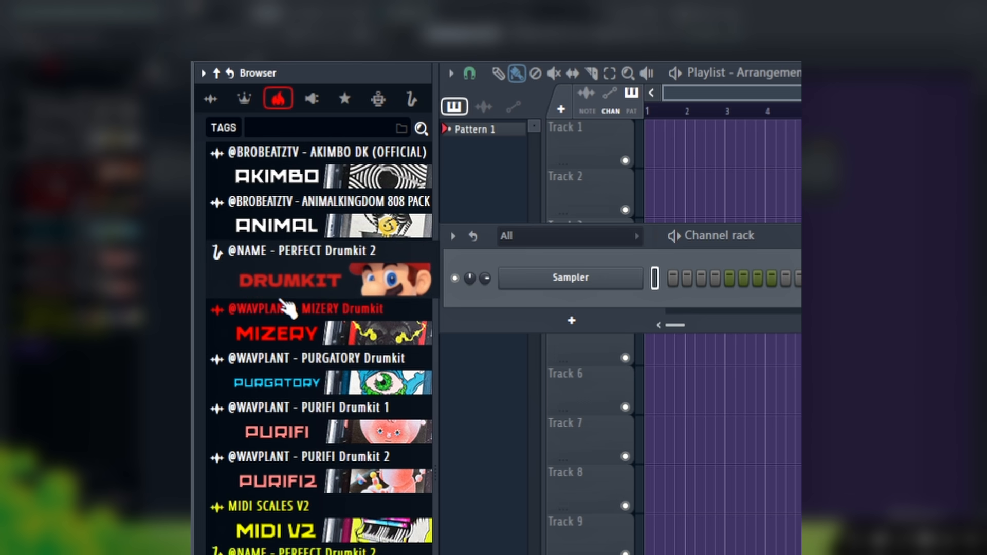
left_click(326, 295)
left_click(329, 292)
left_click(332, 294)
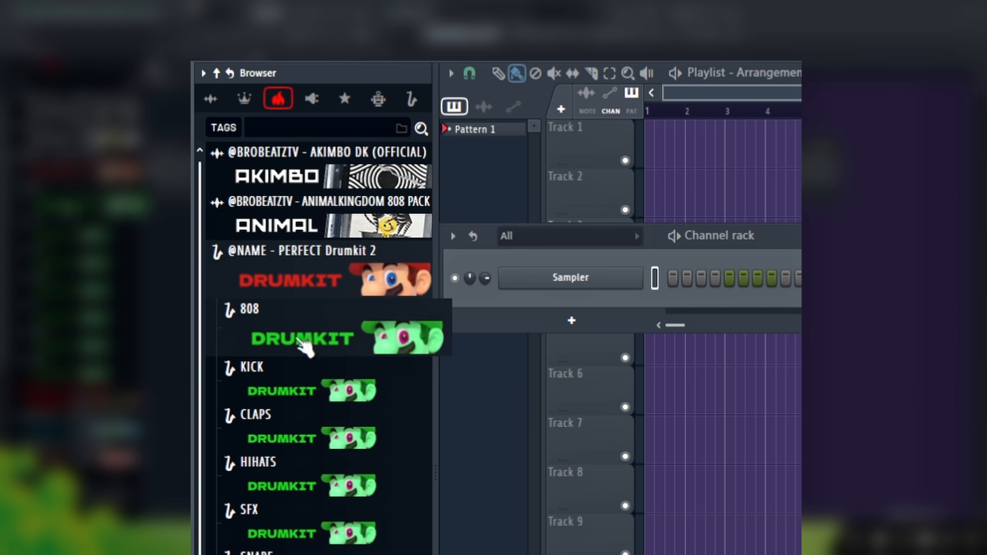
left_click(377, 282)
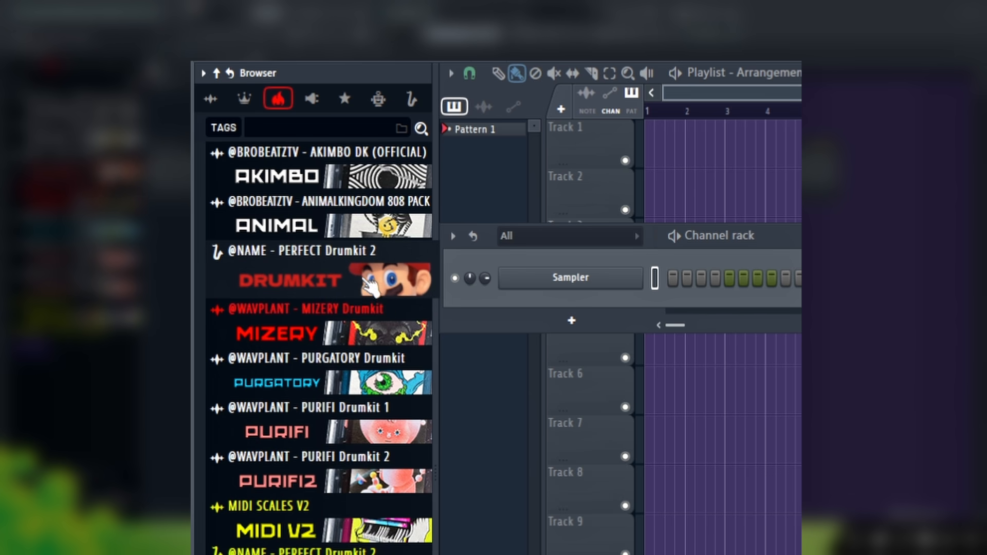